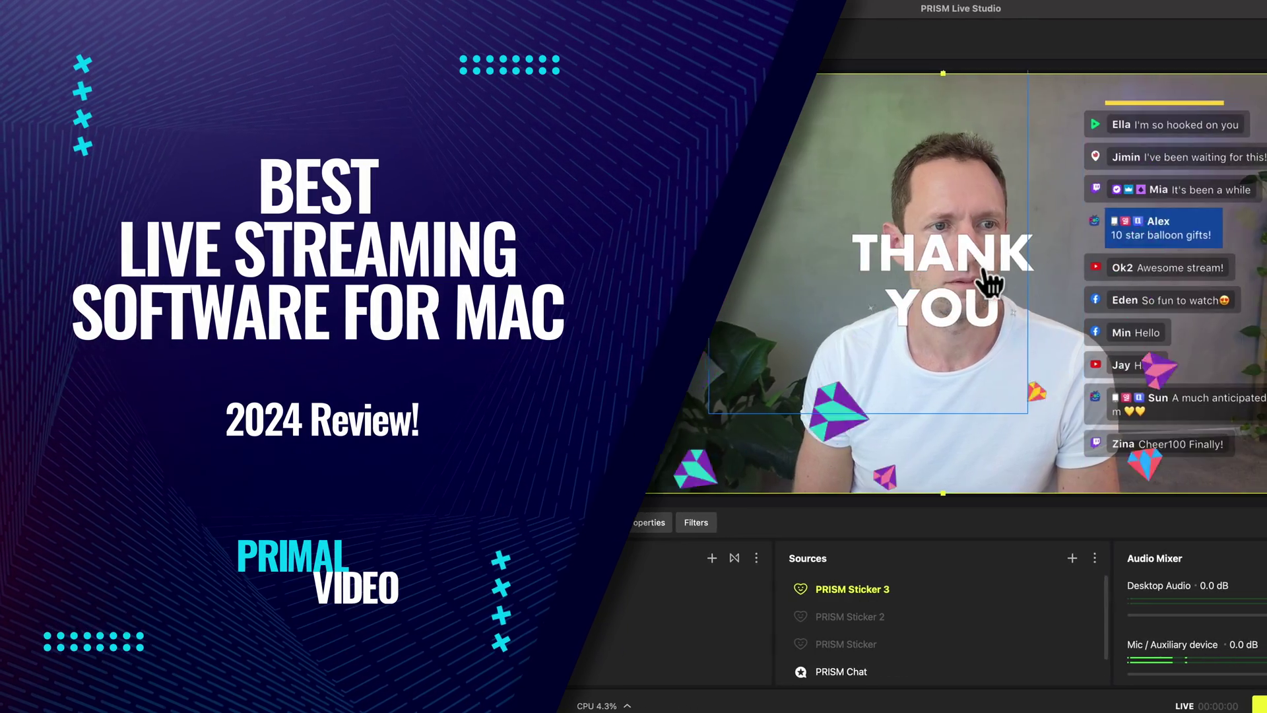
# Move the THANK YOU sticker across the preview and switch Ecamm to the guest and Cam Link 4K cameras.
pyautogui.moveTo(981, 291); pyautogui.dragTo(748, 264)
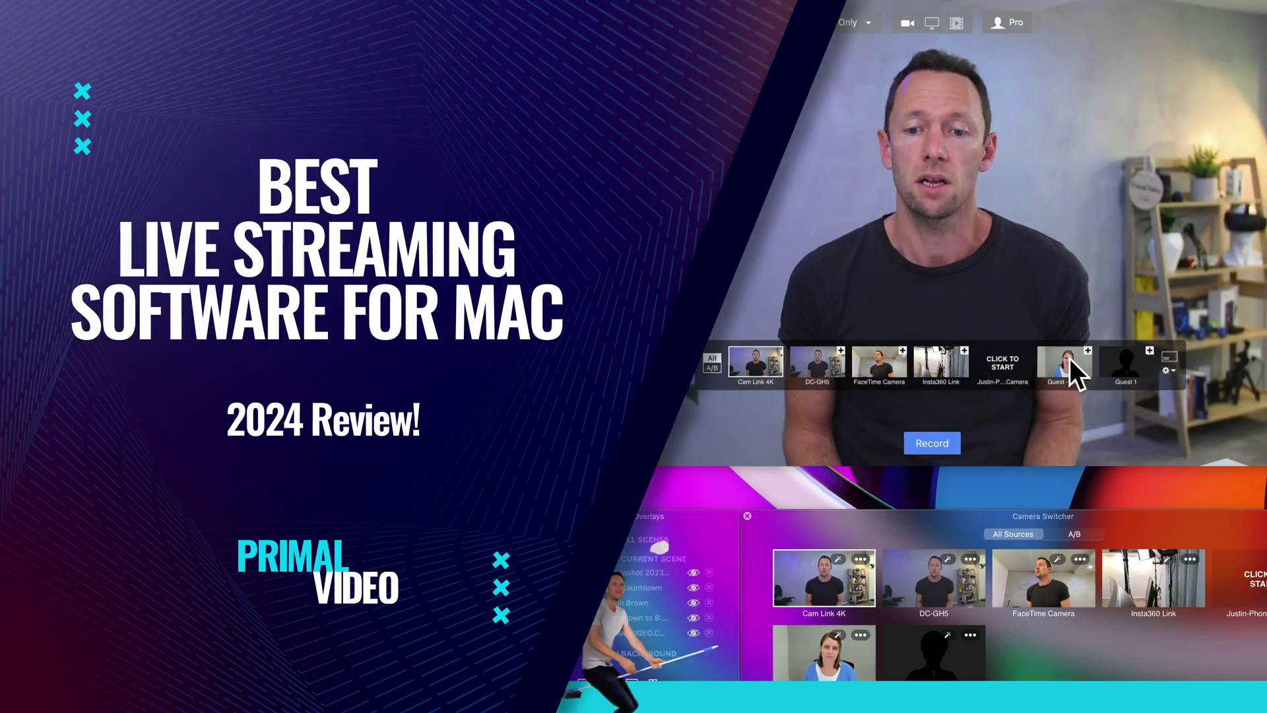
pyautogui.click(1054, 353)
pyautogui.click(744, 350)
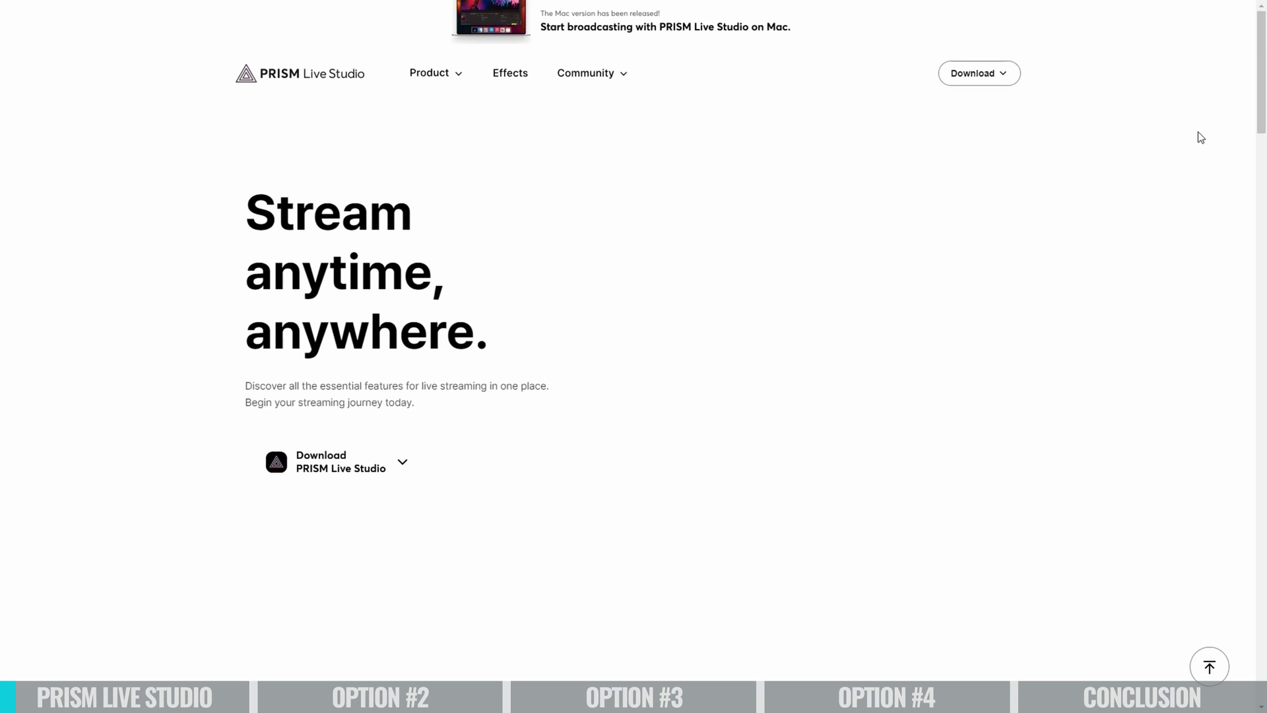
# Advance the PRISM homepage carousel twice to the PRISM Lens app and scroll to the feature tiles.
pyautogui.scroll(-5, 1199, 136)
pyautogui.scroll(-5, 1199, 137)
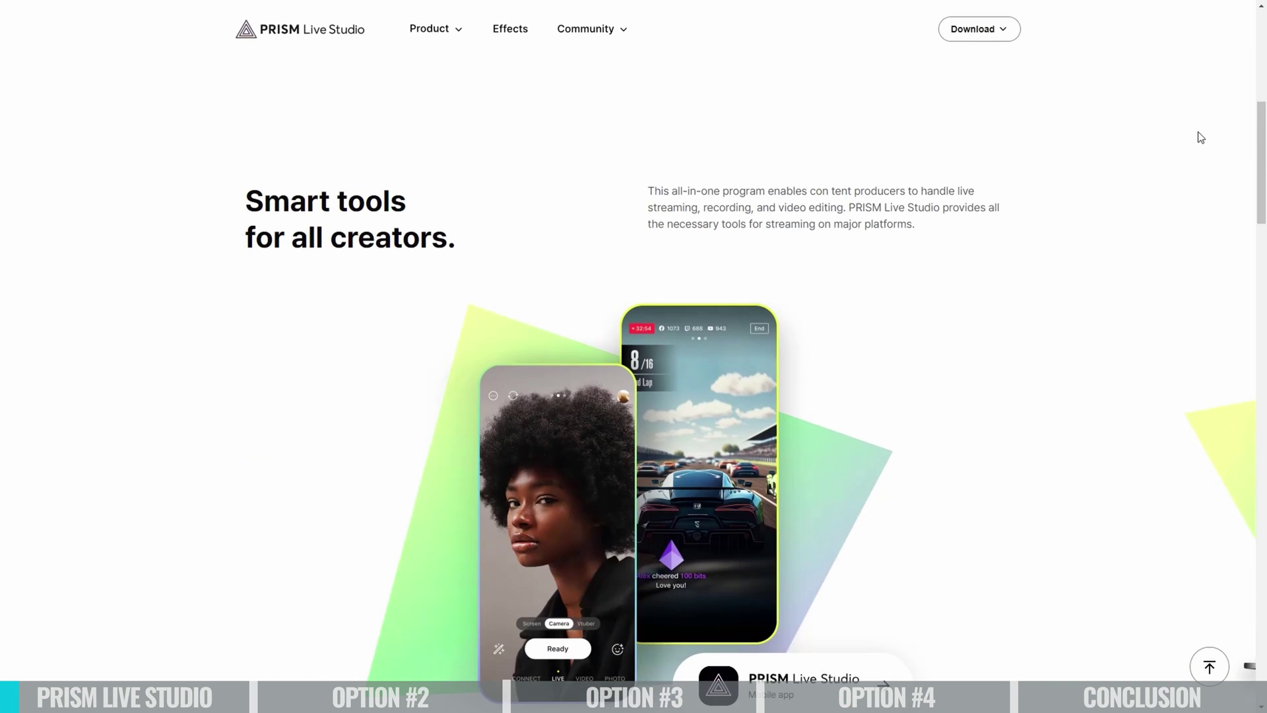
pyautogui.click(994, 669)
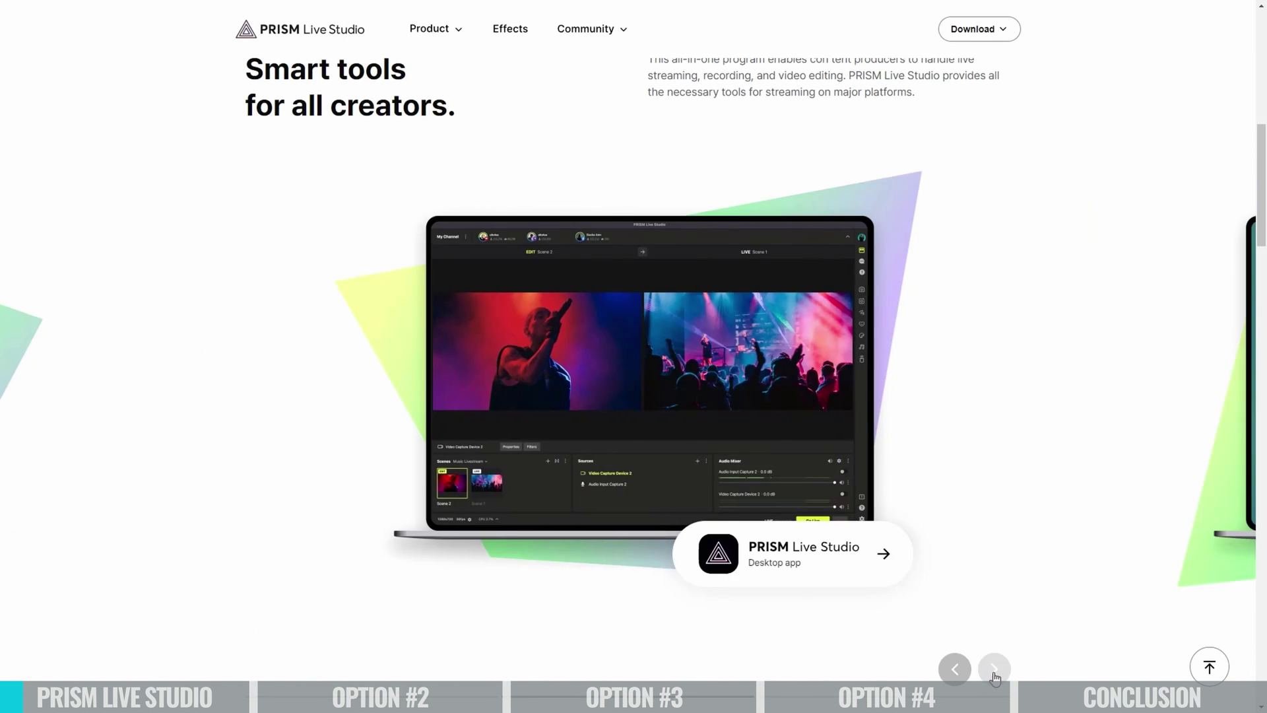
pyautogui.click(994, 669)
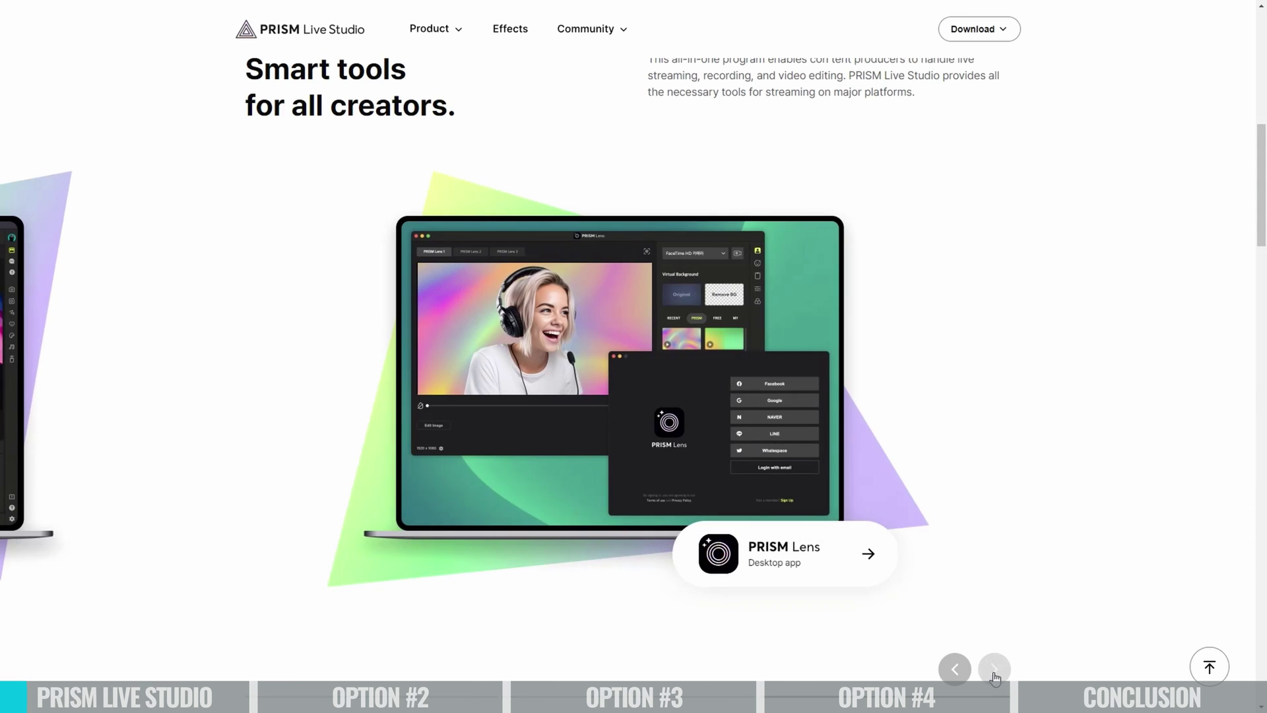
pyautogui.scroll(-8, 1072, 566)
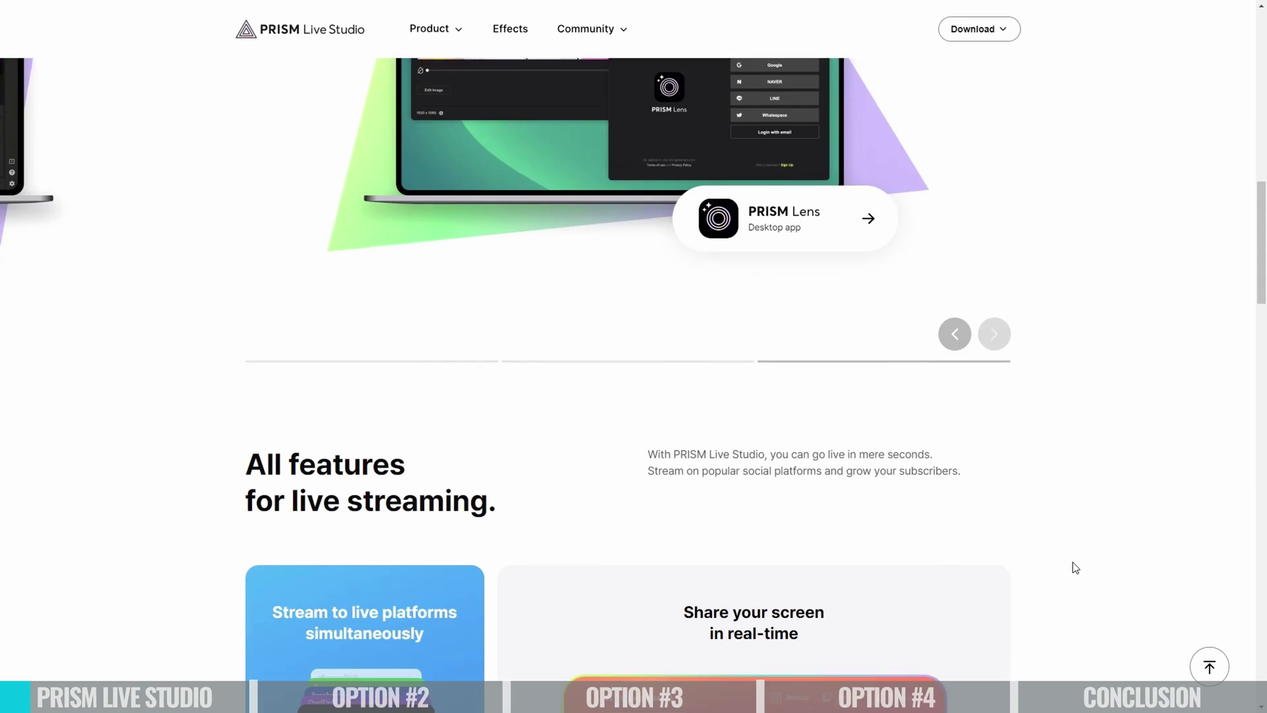
pyautogui.scroll(-8, 1075, 567)
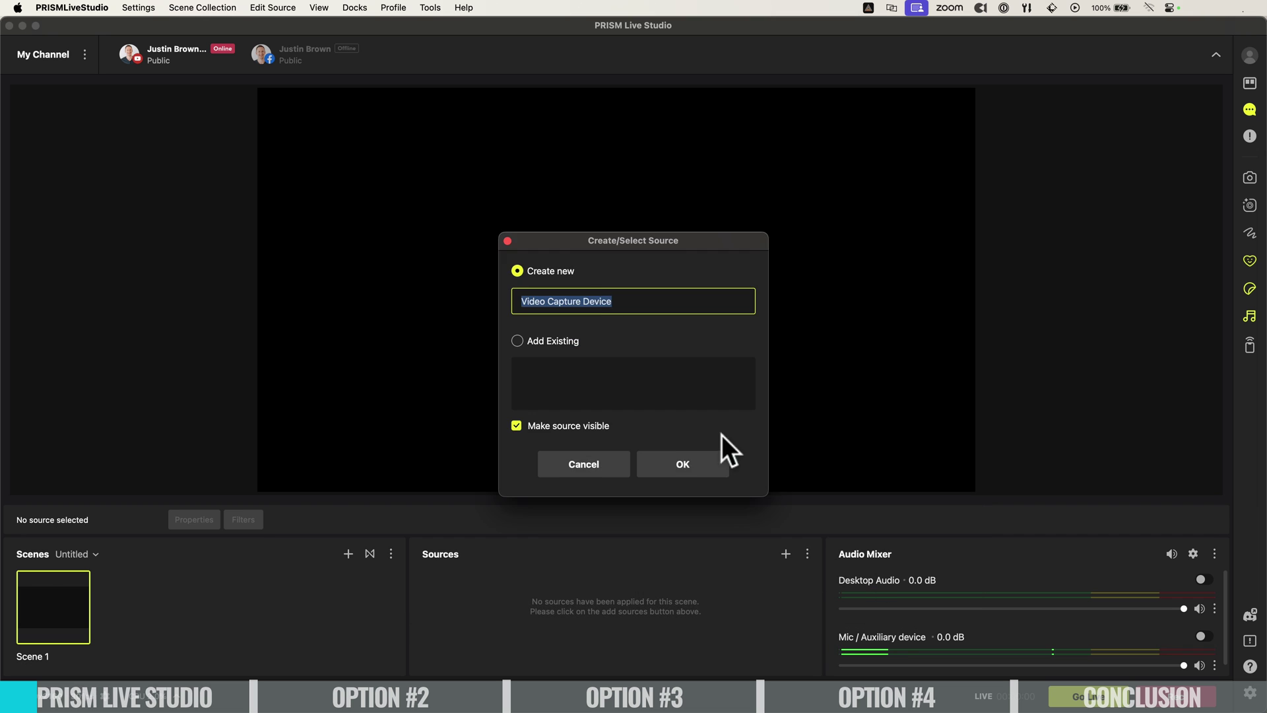
# Add the Insta360 Link camera and a Style 4 PRISM Chat overlay stretched down the right side.
pyautogui.click(660, 461)
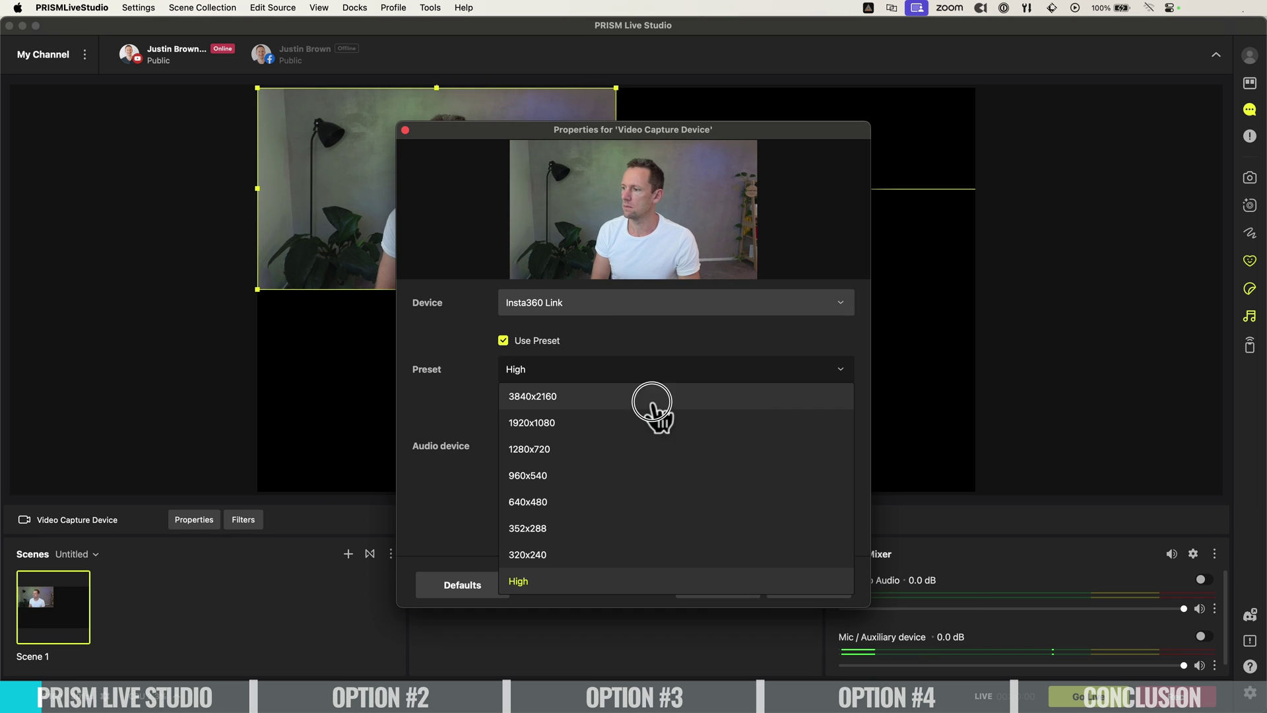
pyautogui.click(806, 585)
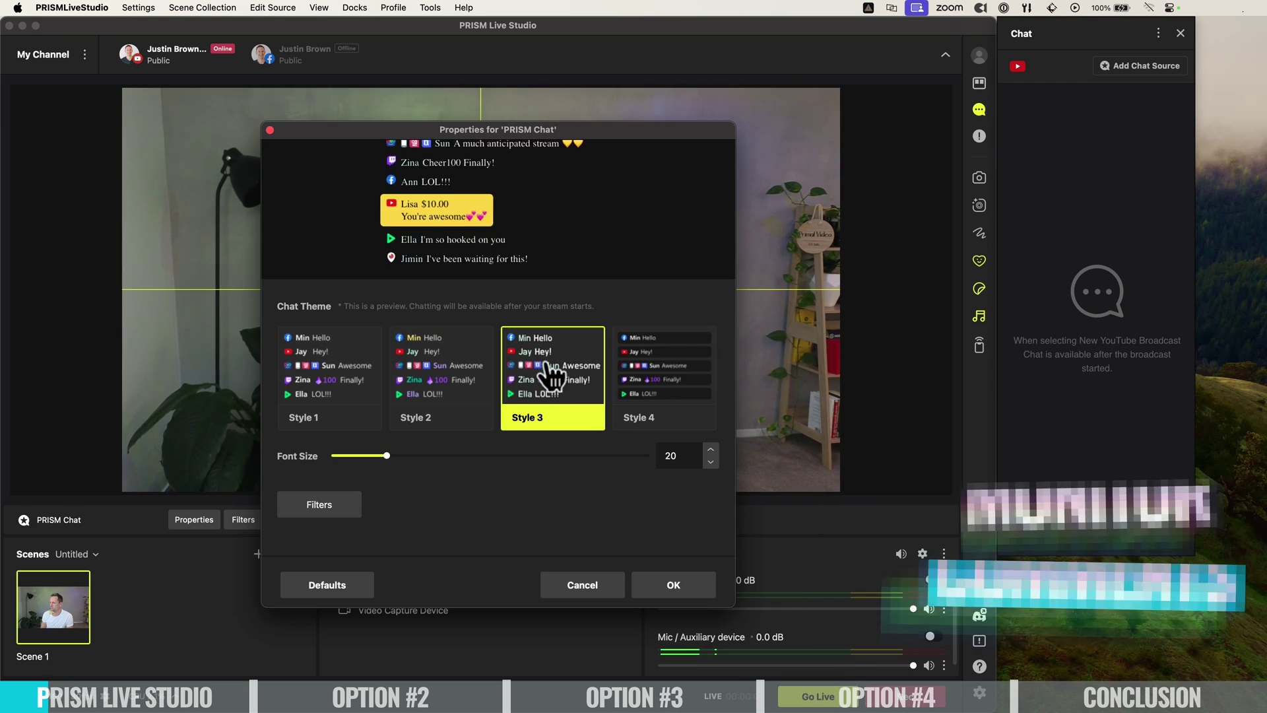
pyautogui.click(665, 376)
pyautogui.moveTo(386, 455); pyautogui.dragTo(399, 455)
pyautogui.click(330, 513)
pyautogui.click(489, 256)
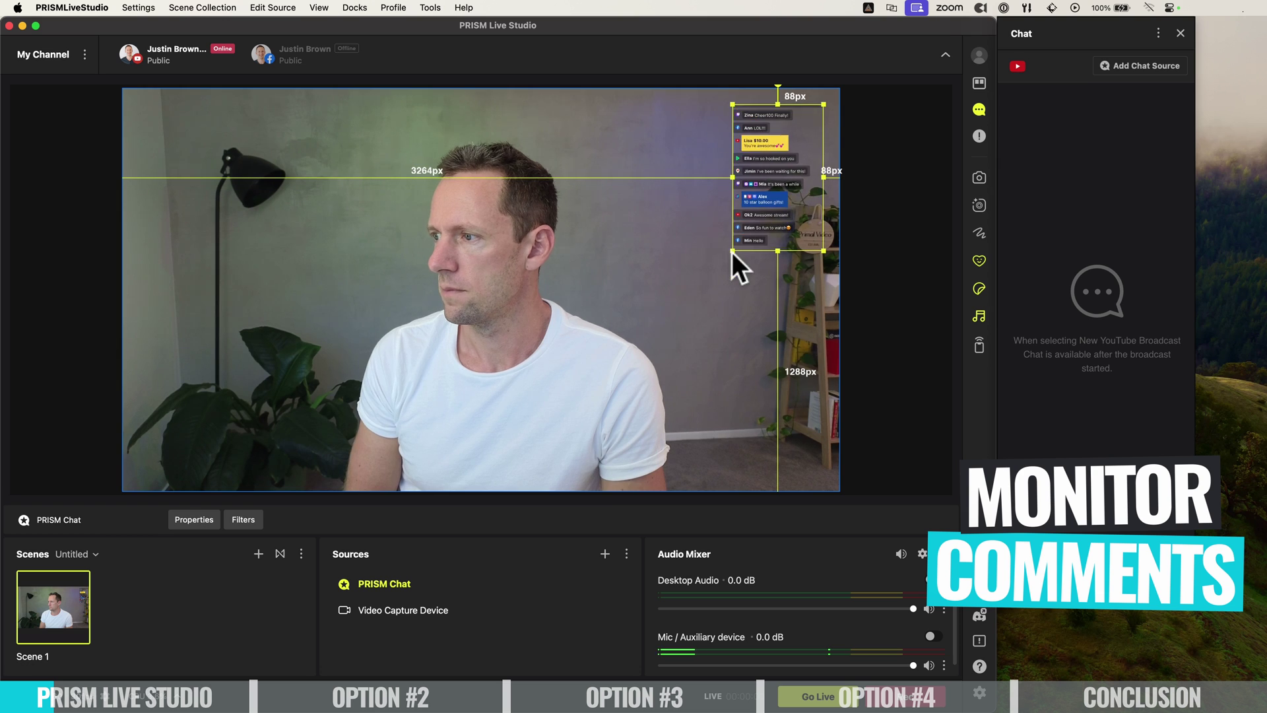
pyautogui.moveTo(733, 253); pyautogui.dragTo(614, 469)
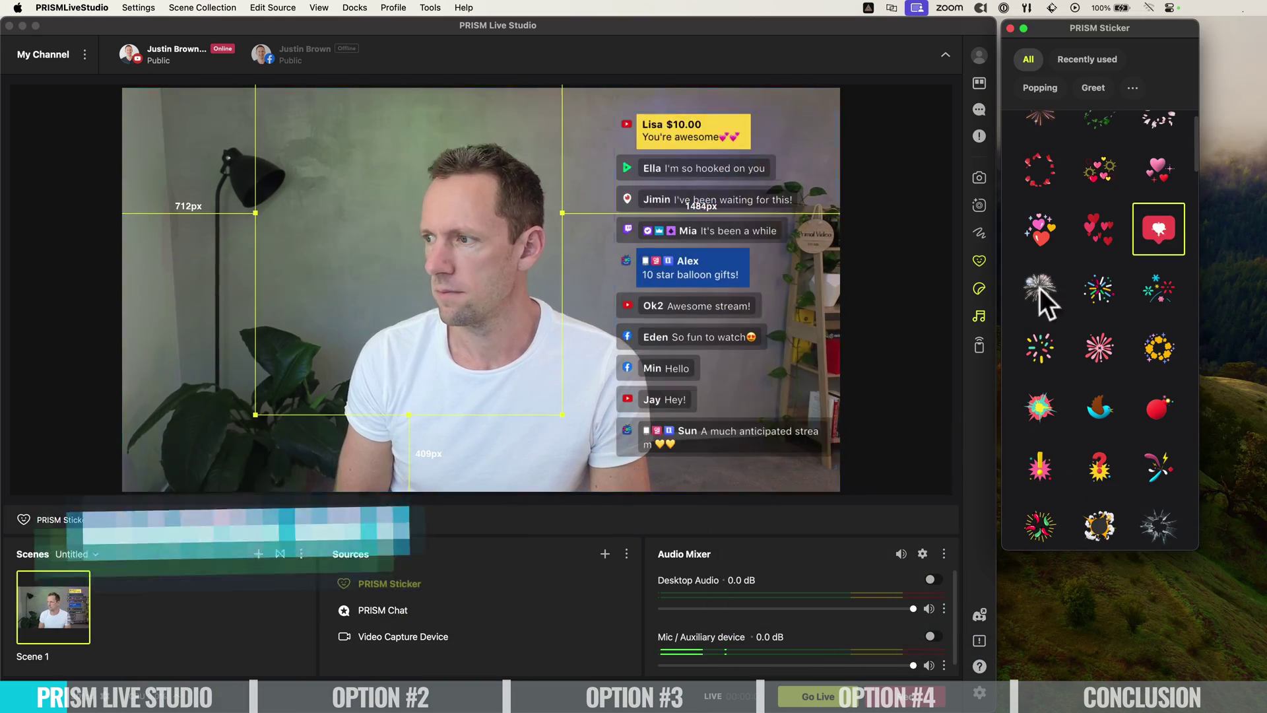
# Add and resize a heart sticker, then add a Music Playlist source.
pyautogui.click(1158, 228)
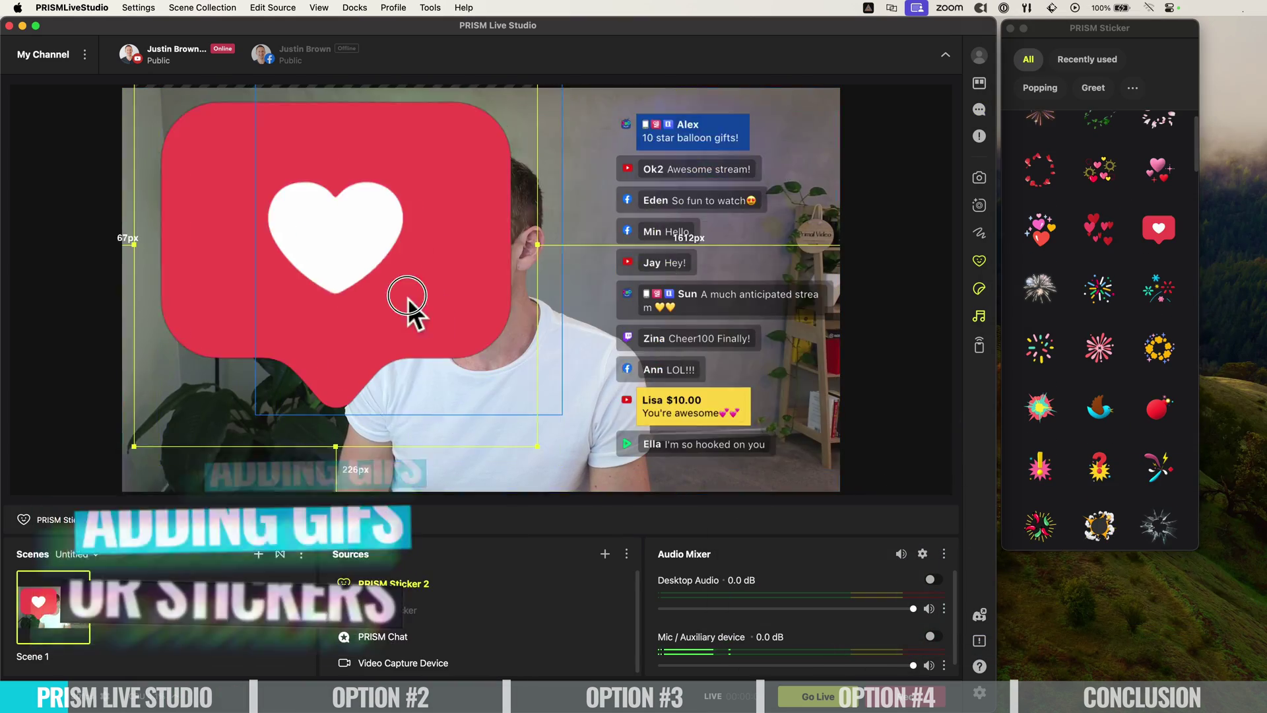
pyautogui.moveTo(444, 367); pyautogui.dragTo(326, 251)
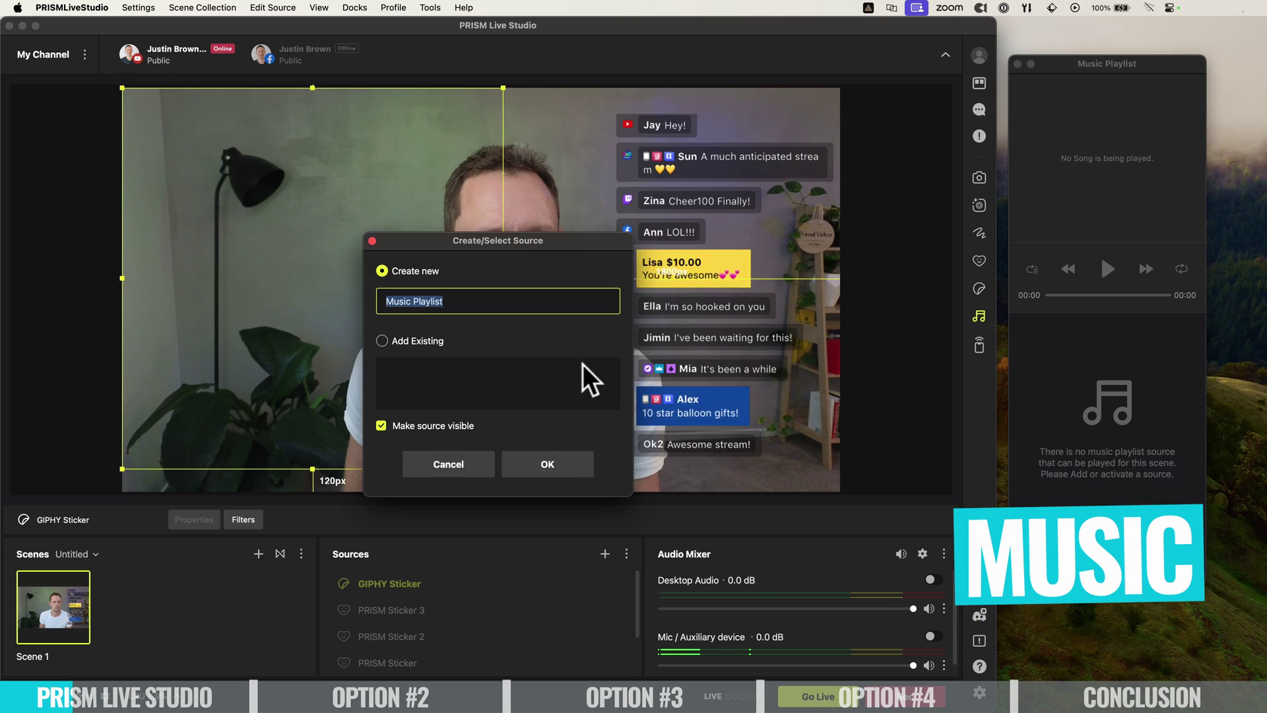
pyautogui.click(547, 464)
pyautogui.click(597, 589)
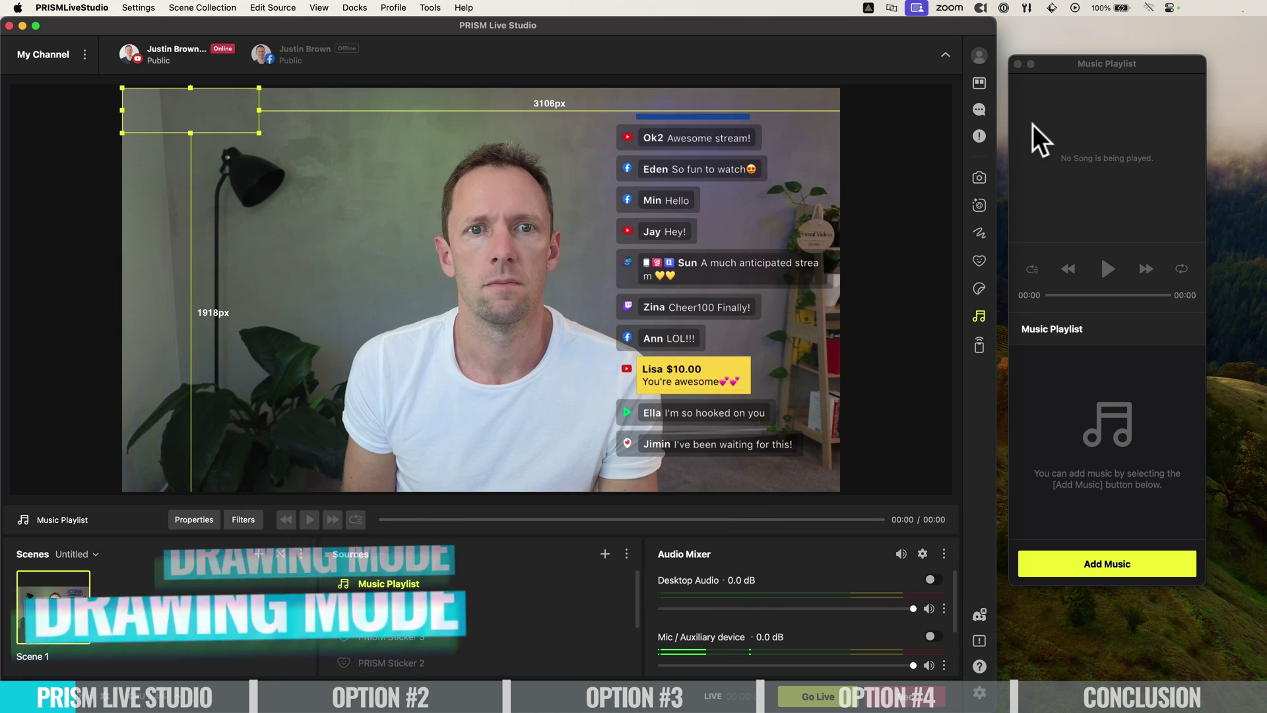
# Turn on the pen tool and draw teal glasses around the eyes in the preview.
pyautogui.click(979, 316)
pyautogui.click(980, 233)
pyautogui.moveTo(469, 238); pyautogui.dragTo(558, 229)
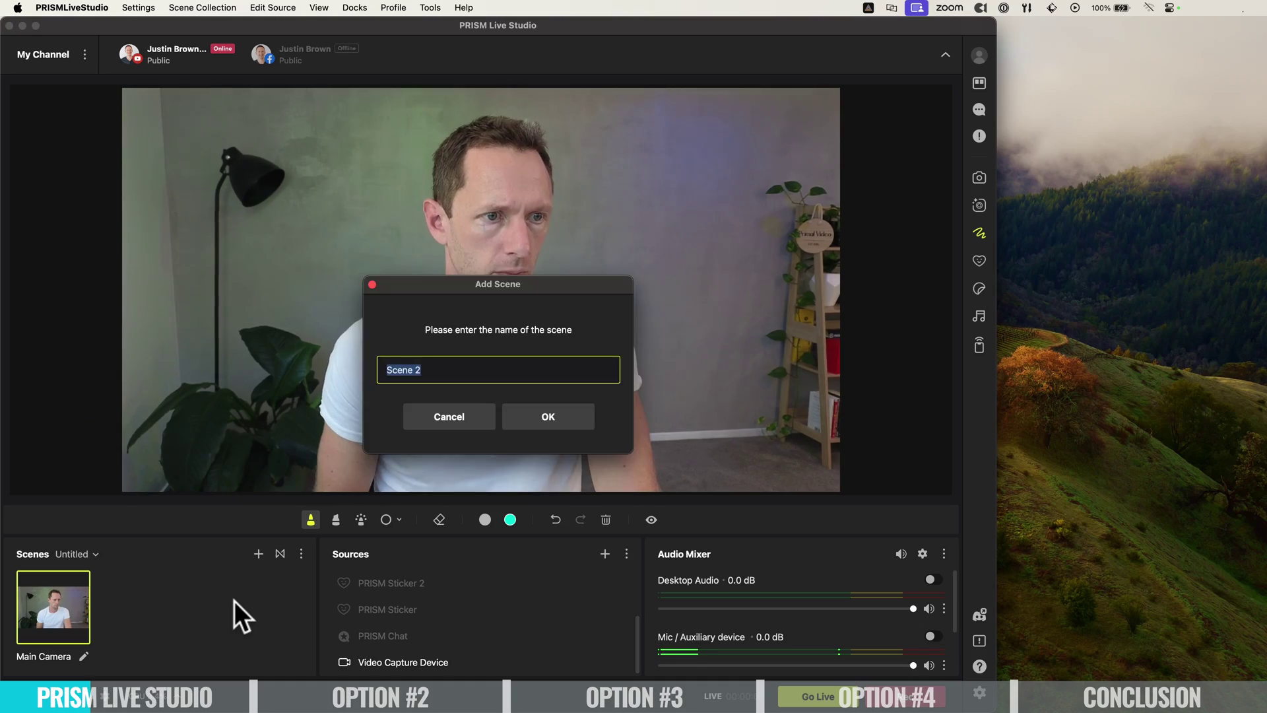
# Create a 'Screen Share' scene capturing the built-in Retina display.
pyautogui.write('Screen Share')
pyautogui.press('Return')
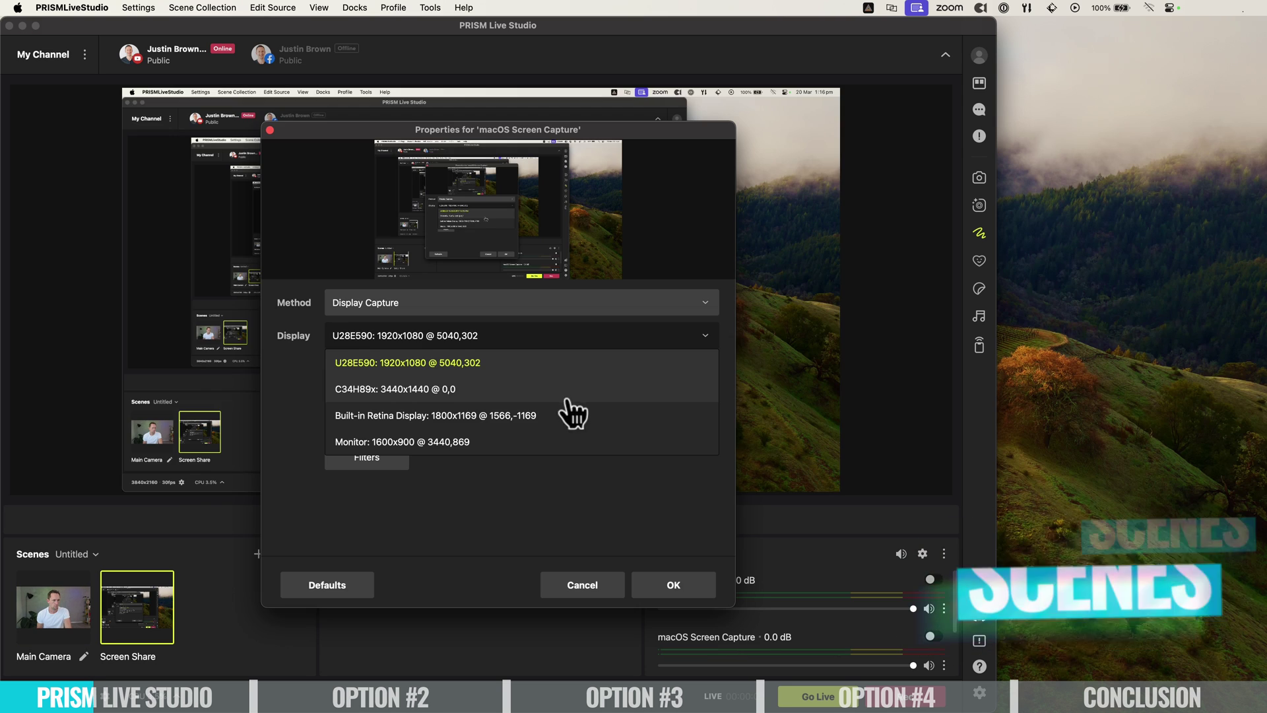
pyautogui.click(573, 415)
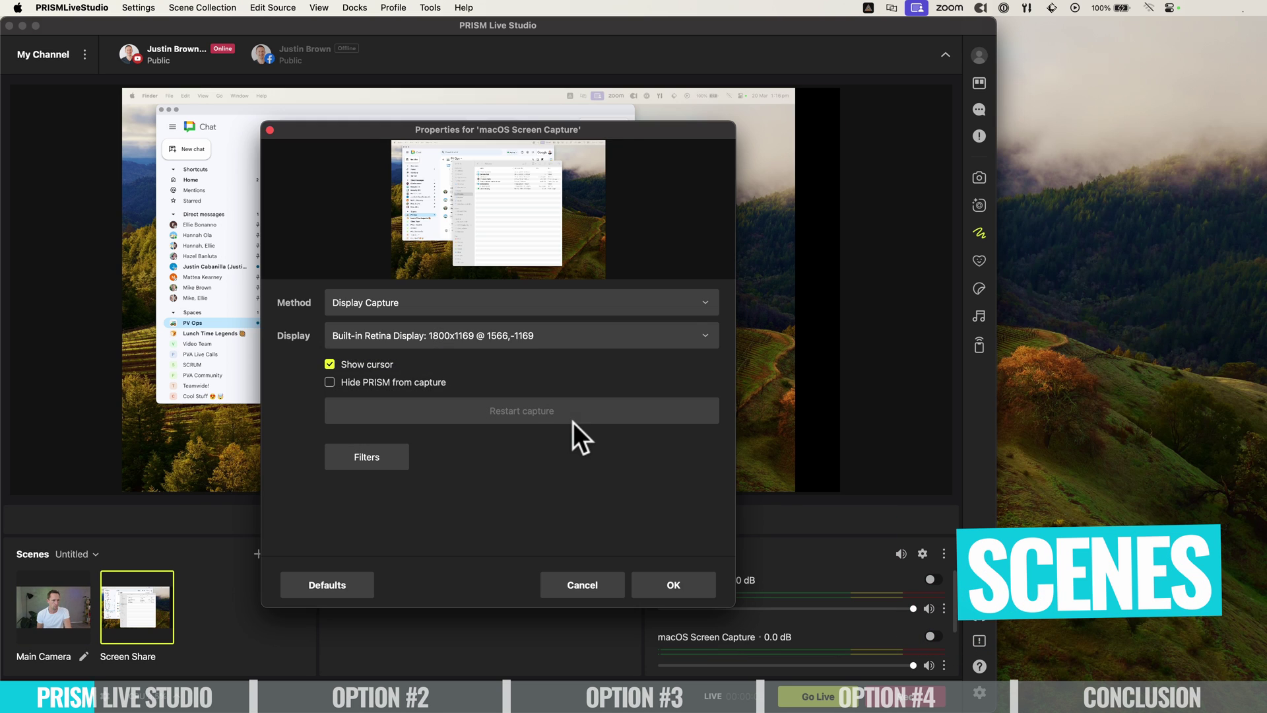
pyautogui.click(672, 583)
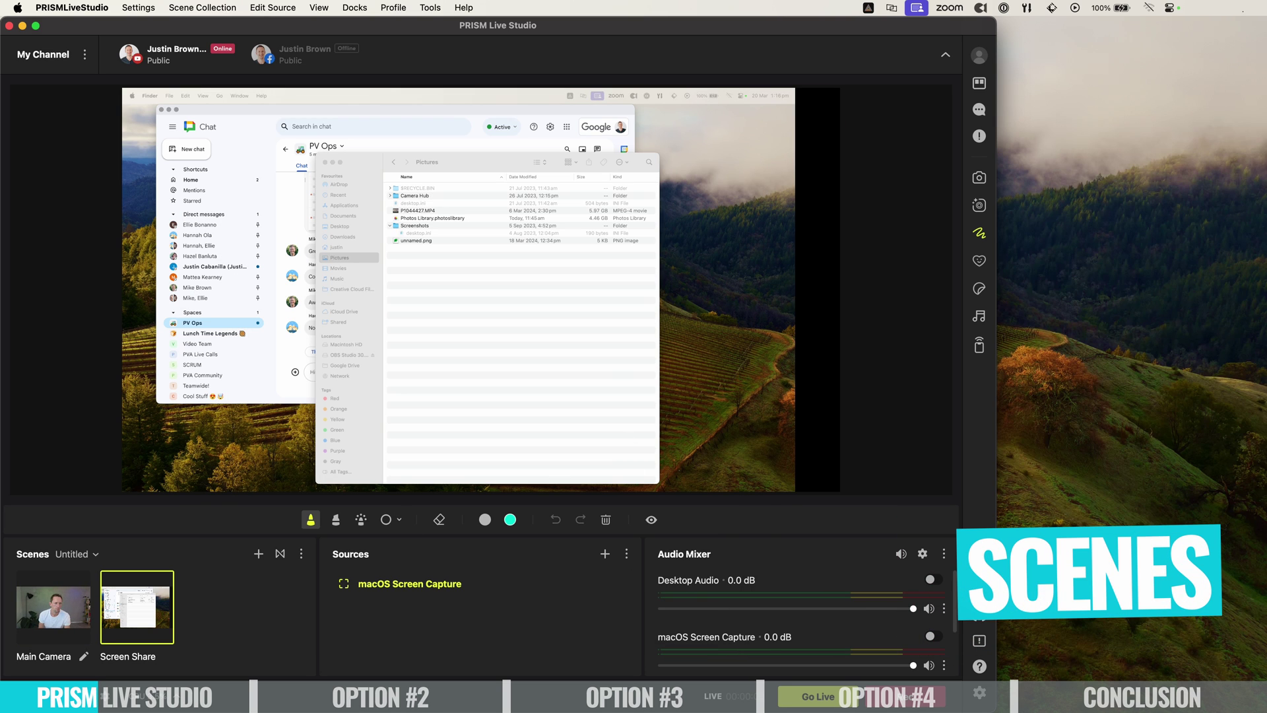
# Close the chat and Finder windows on the captured screen and load YouTube in the browser.
pyautogui.click(161, 110)
pyautogui.click(324, 162)
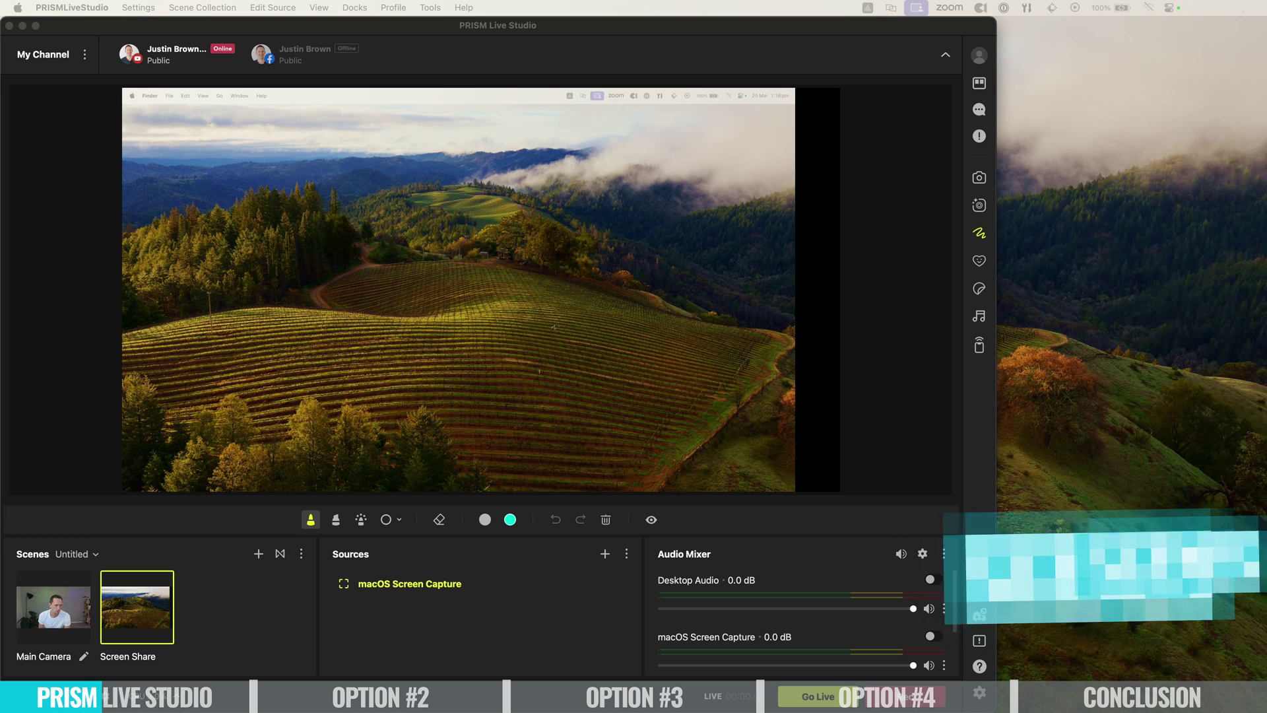
pyautogui.click(158, 188)
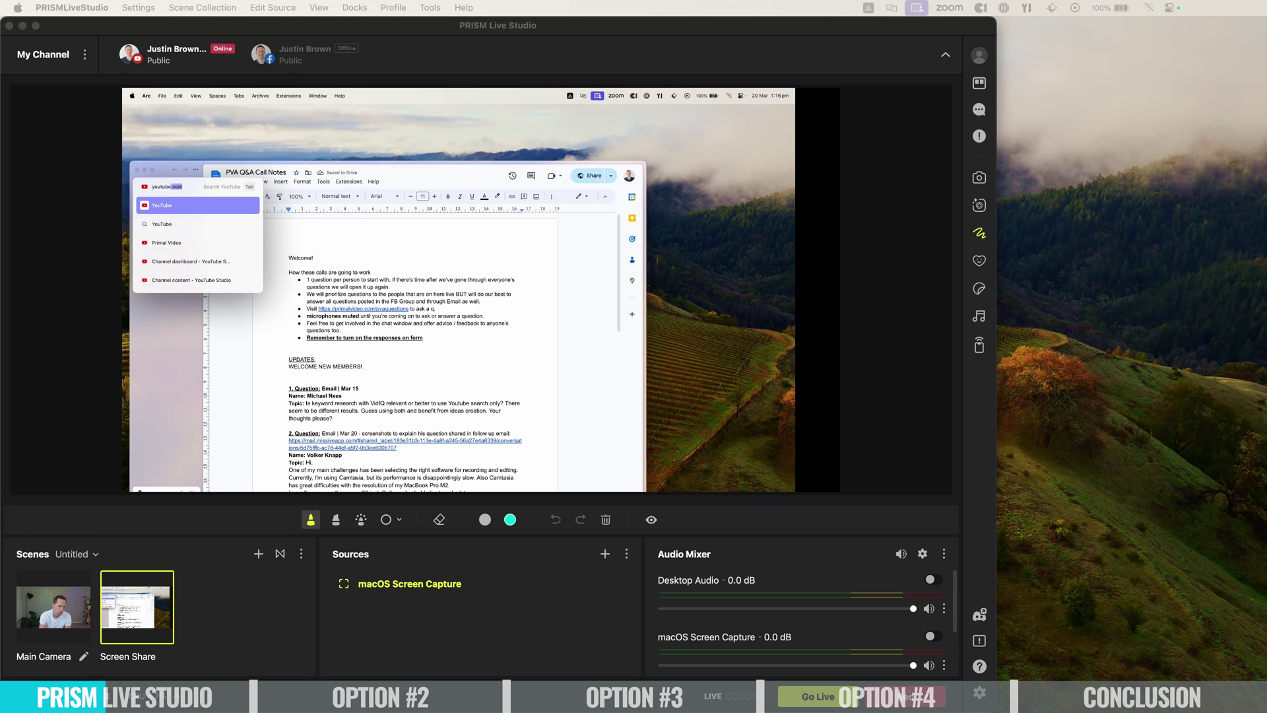
pyautogui.press('Return')
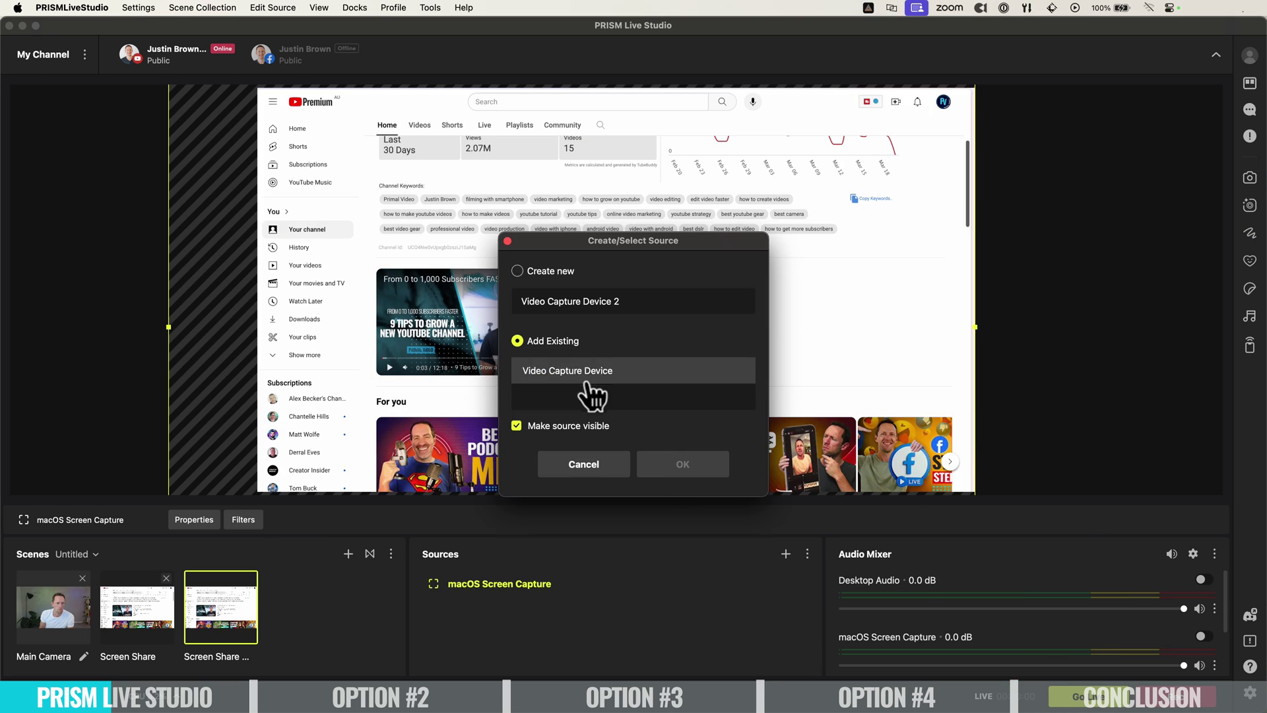
# Add a camera source to the new scene and shrink it into a small lower-left inset.
pyautogui.click(663, 462)
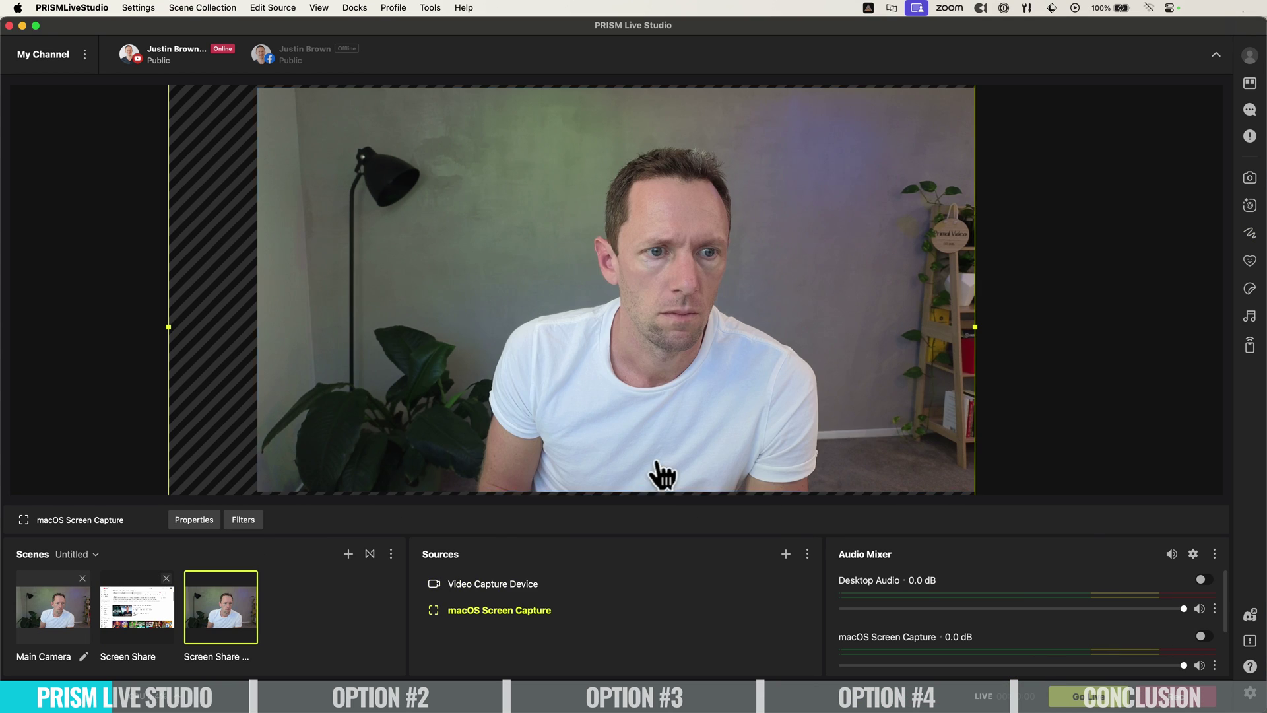
pyautogui.doubleClick(525, 586)
pyautogui.click(714, 589)
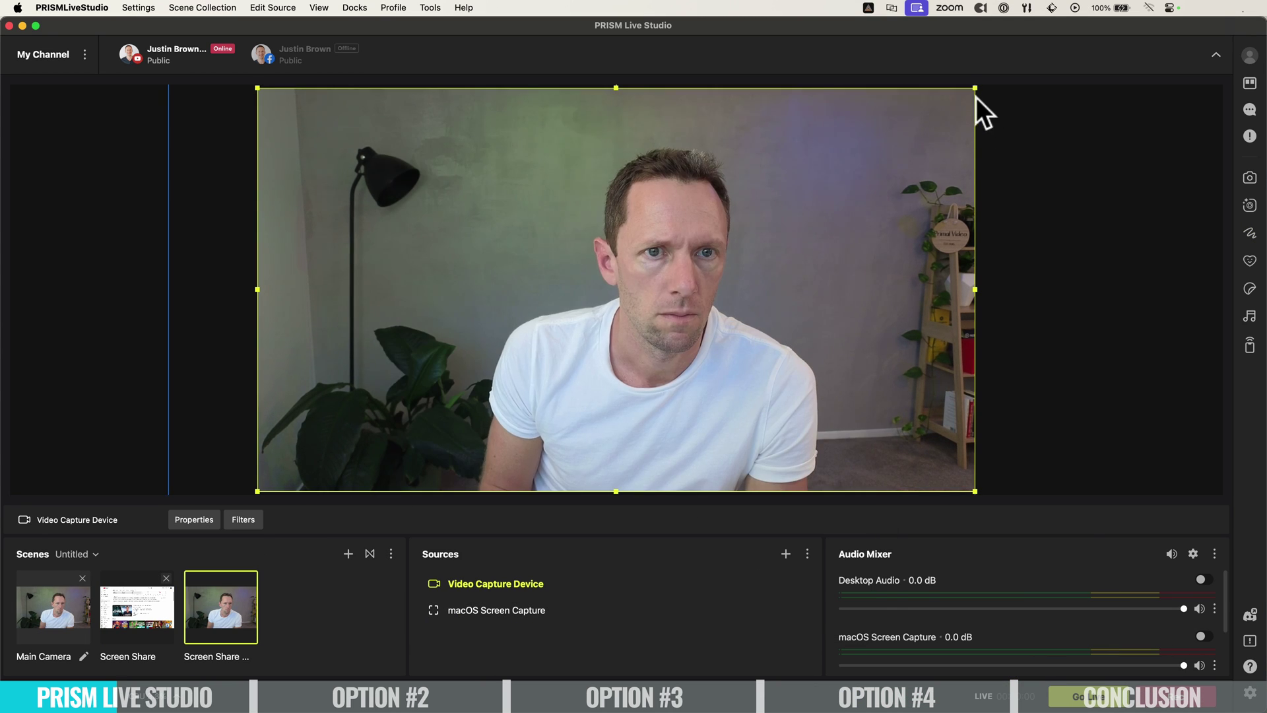
pyautogui.moveTo(974, 88); pyautogui.dragTo(396, 472)
pyautogui.press('super+e')
pyautogui.press('Escape')
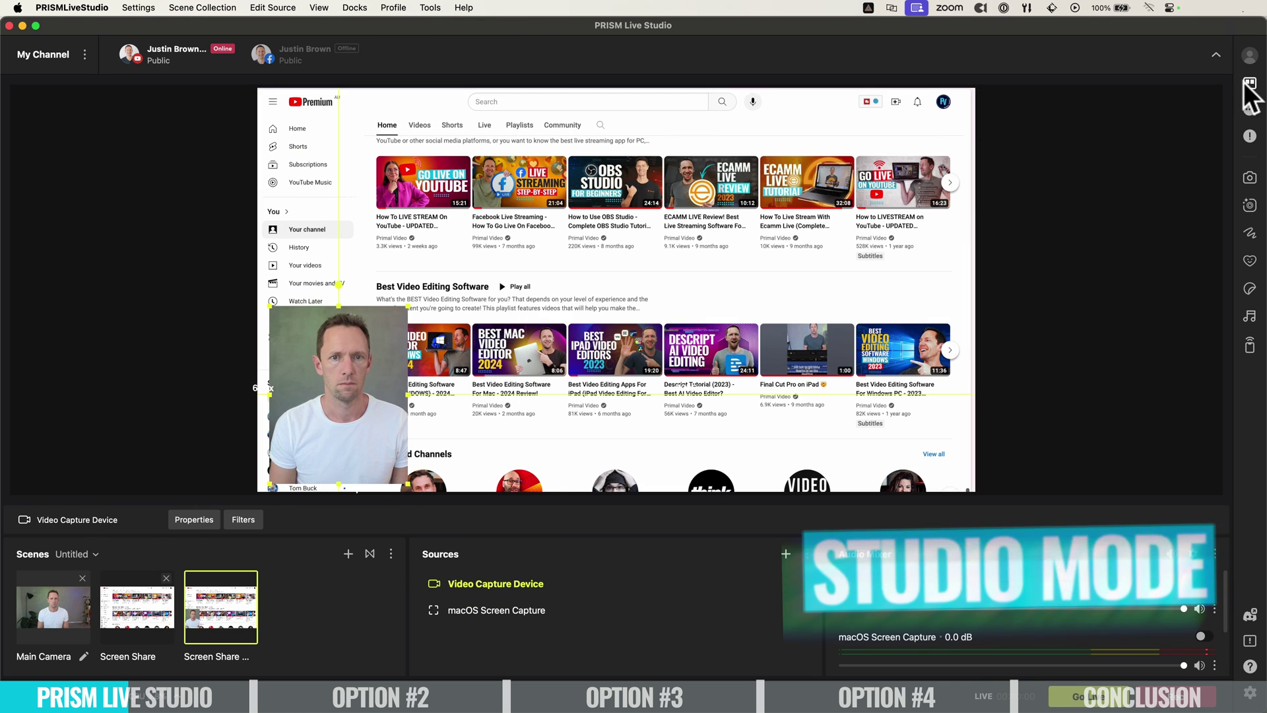
# Turn on Studio Mode and reposition the webcam inset in the edit pane.
pyautogui.click(1249, 84)
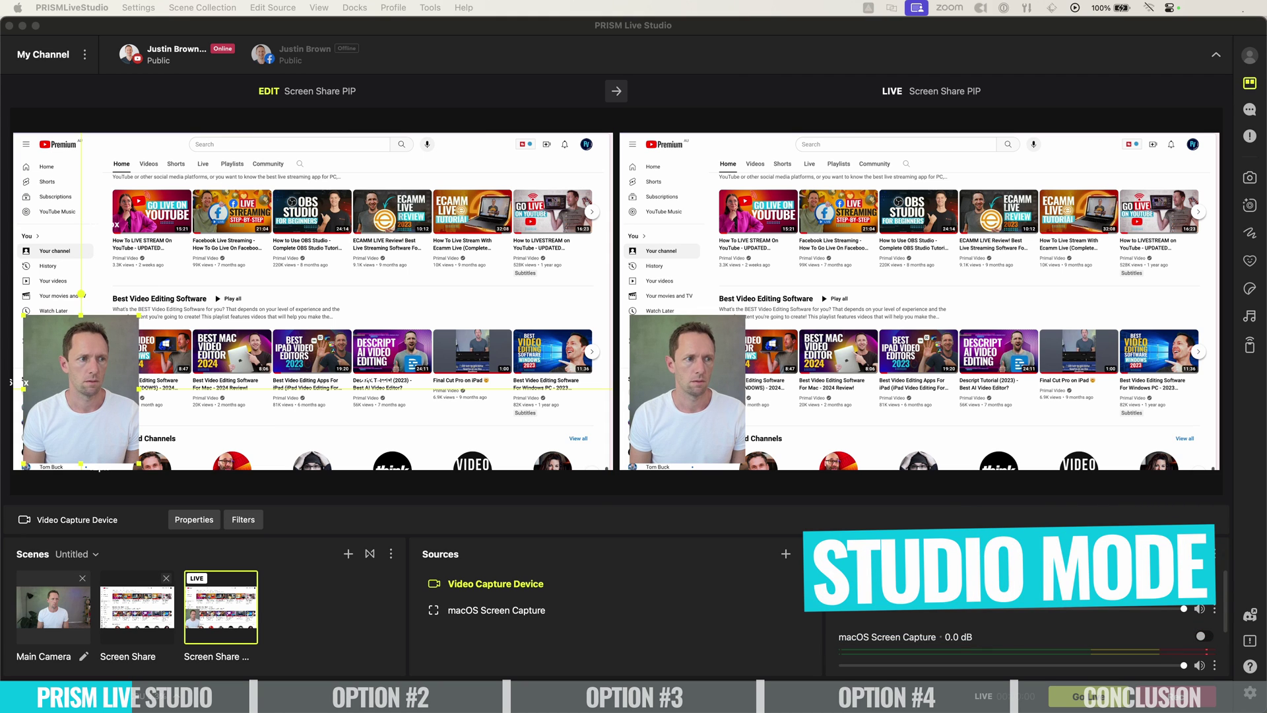
pyautogui.click(1252, 30)
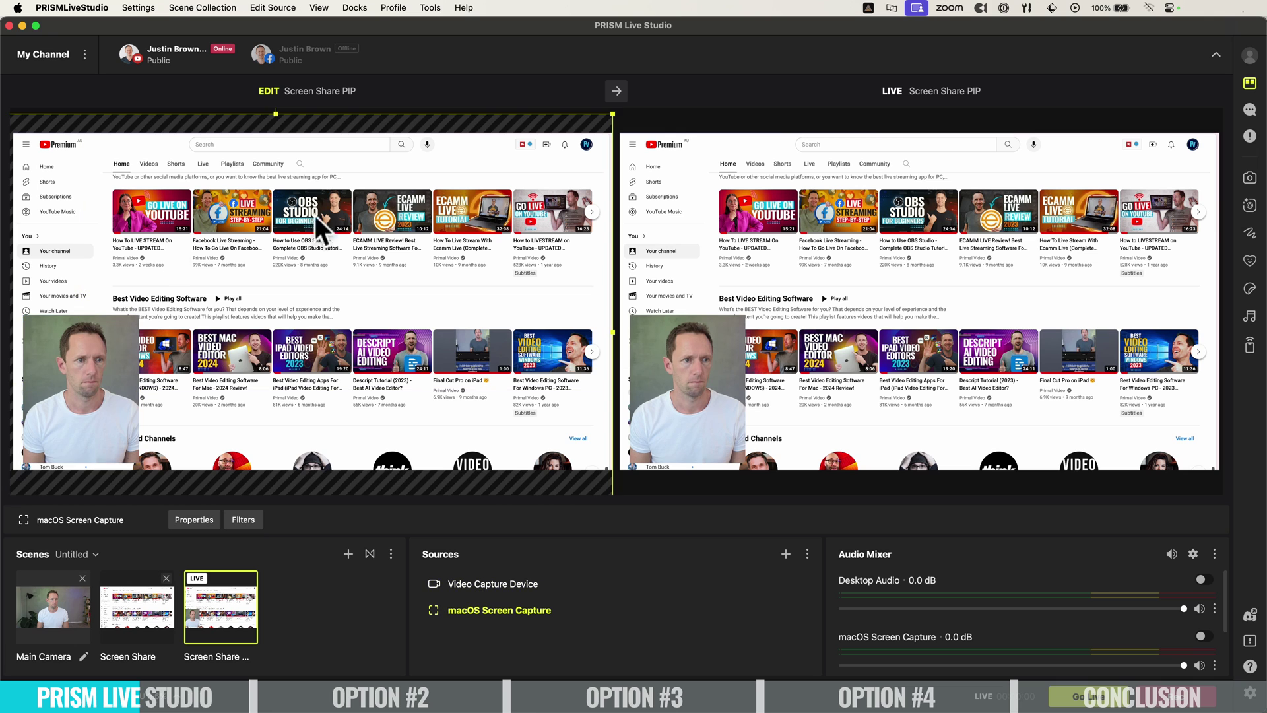
pyautogui.moveTo(95, 394); pyautogui.dragTo(86, 259)
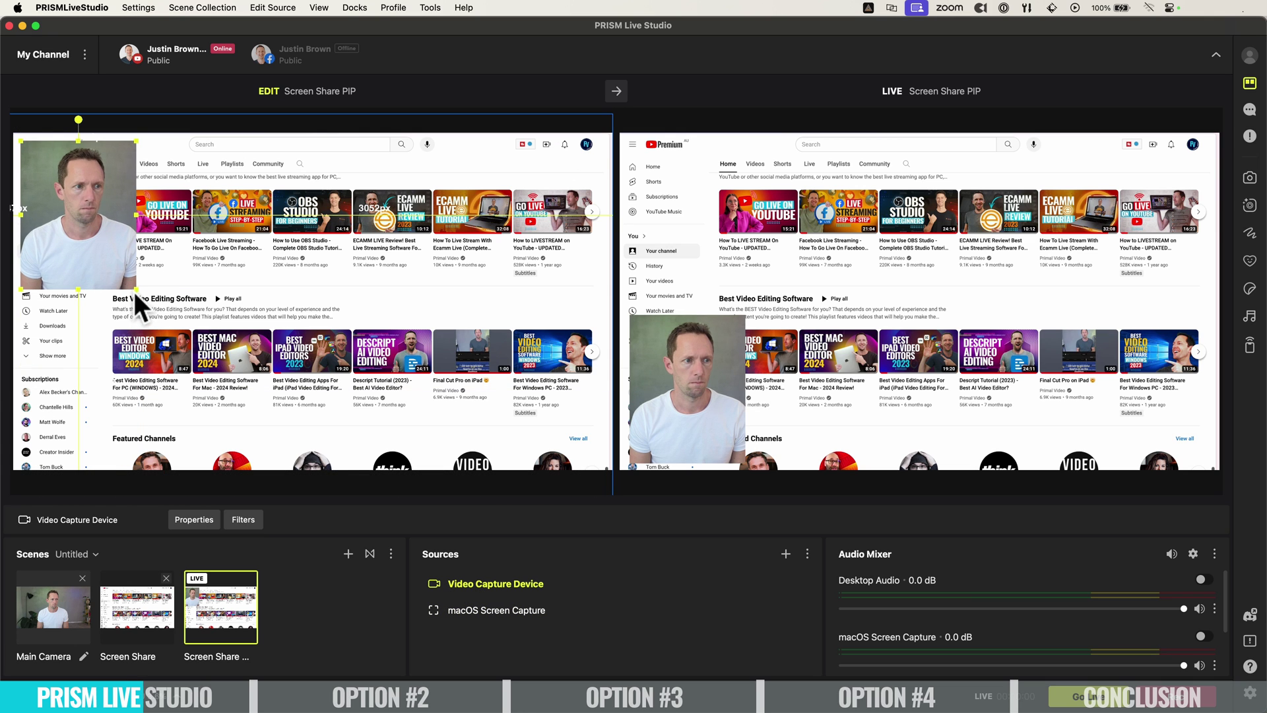
pyautogui.moveTo(142, 319); pyautogui.dragTo(147, 395)
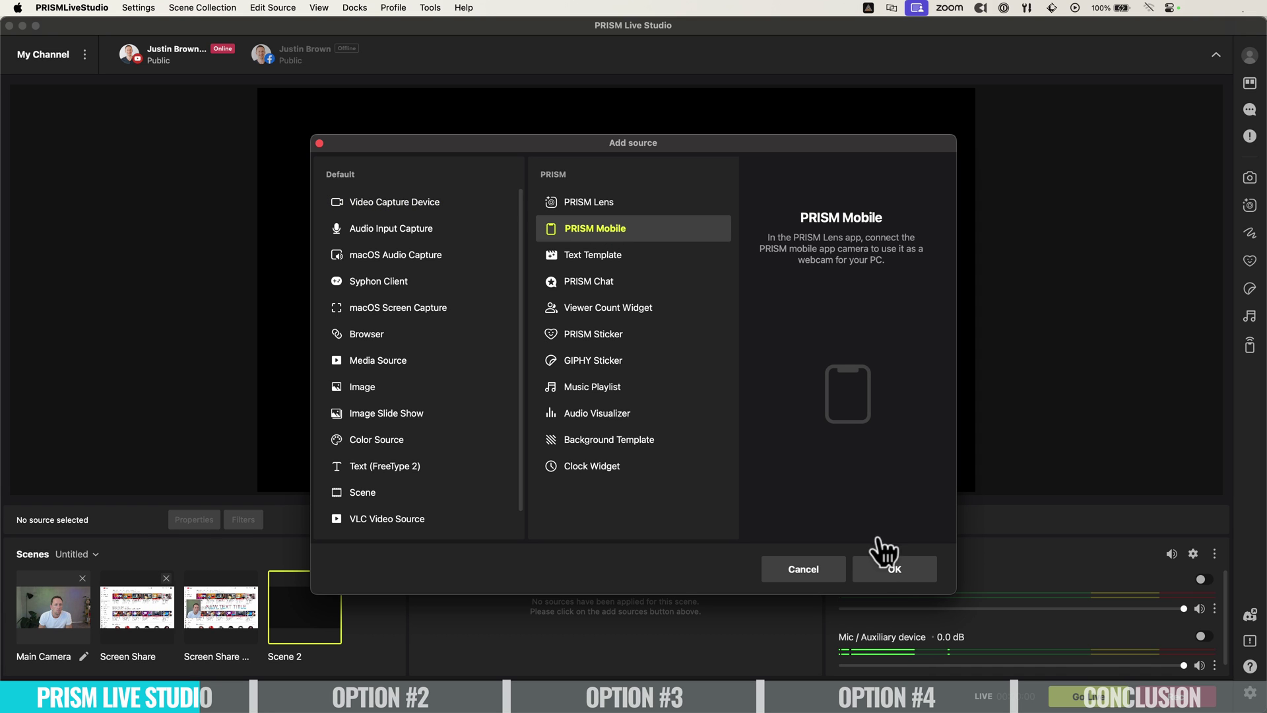
# Add a PRISM Mobile source to Scene 2, accepting the PRISM Lens app install.
pyautogui.click(889, 567)
pyautogui.click(699, 464)
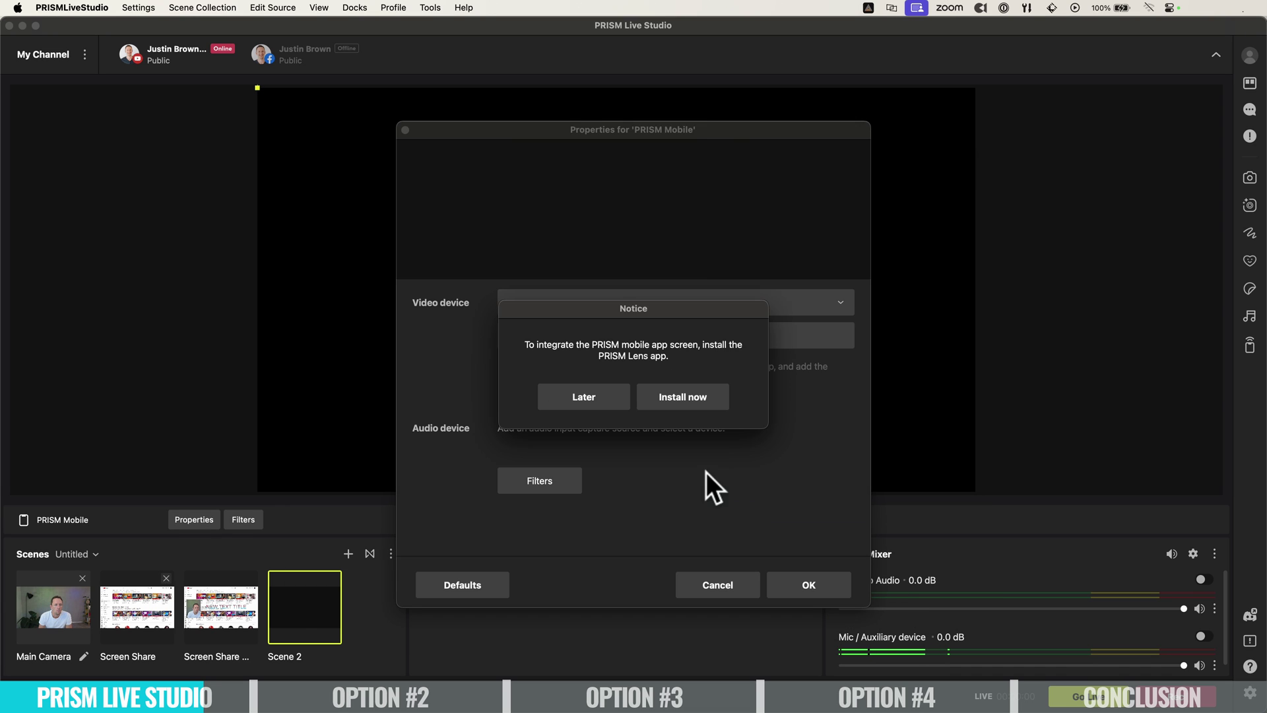
pyautogui.click(660, 398)
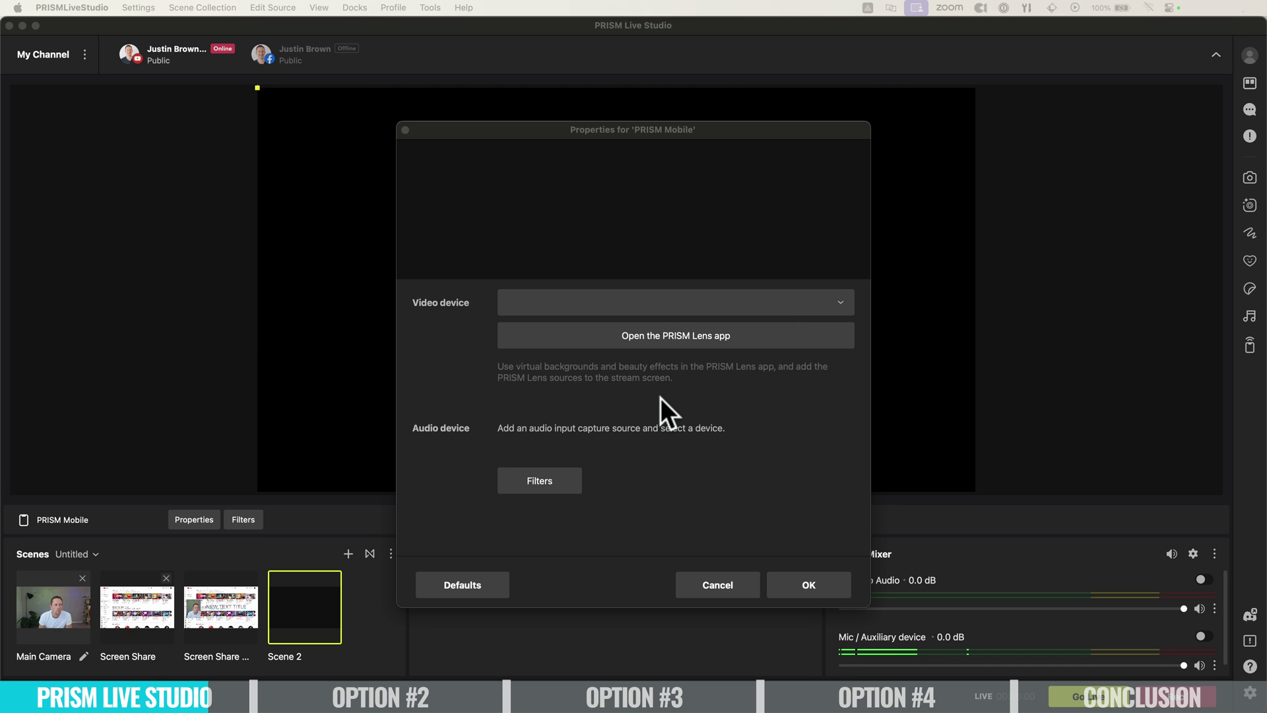
pyautogui.click(717, 585)
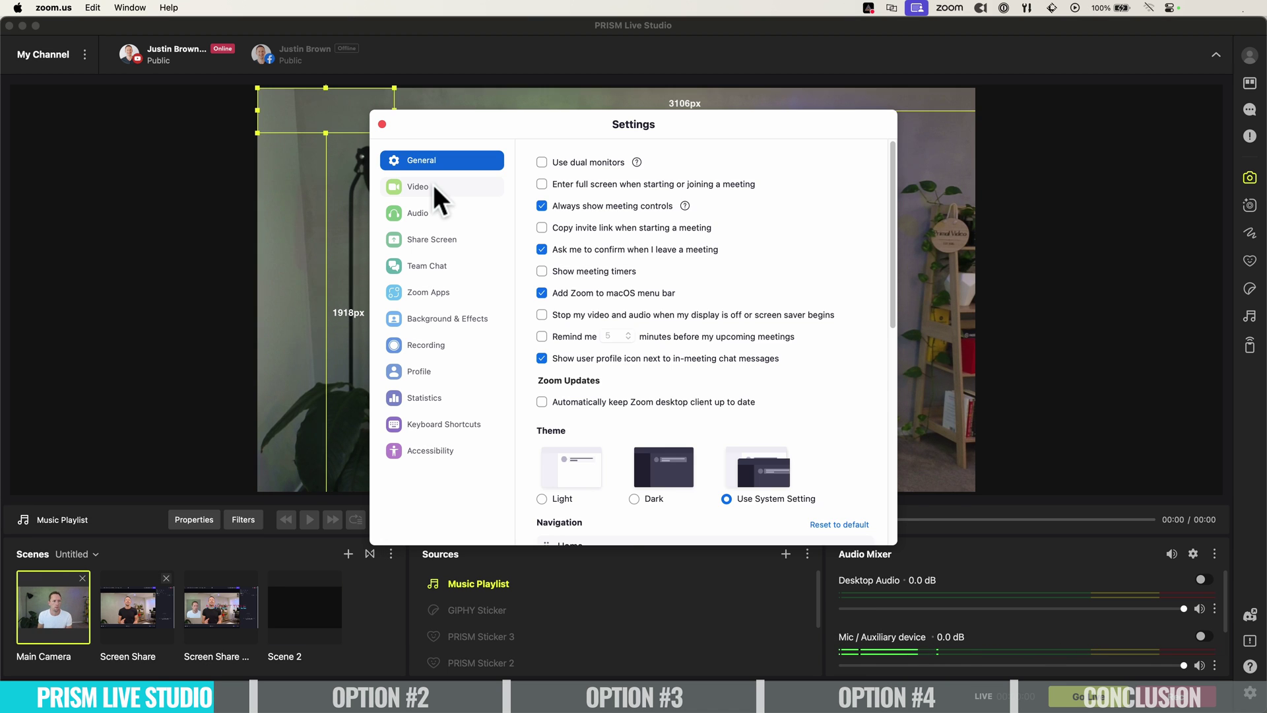
pyautogui.click(432, 186)
# Set Zoom's camera to PRISM Live Studio, switch PRISM to the screen-share scene, and move Settings aside.
pyautogui.click(617, 375)
pyautogui.click(643, 437)
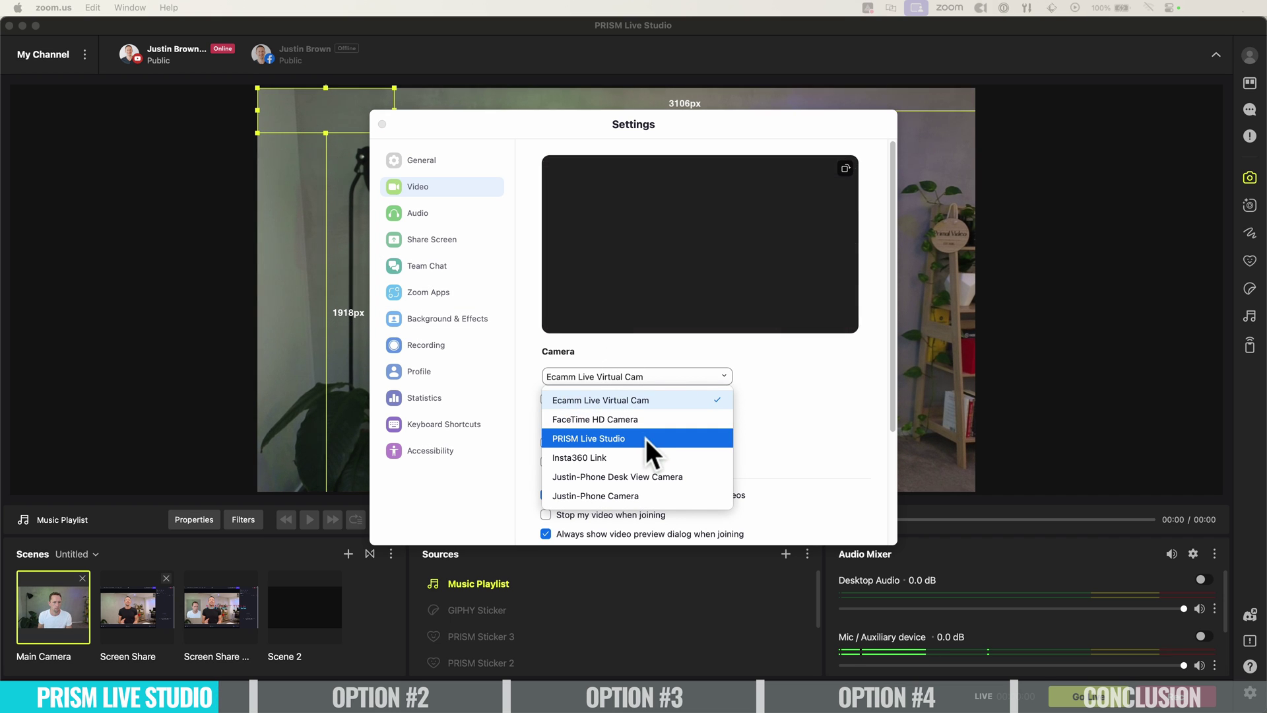
pyautogui.click(221, 624)
pyautogui.moveTo(509, 130); pyautogui.dragTo(824, 255)
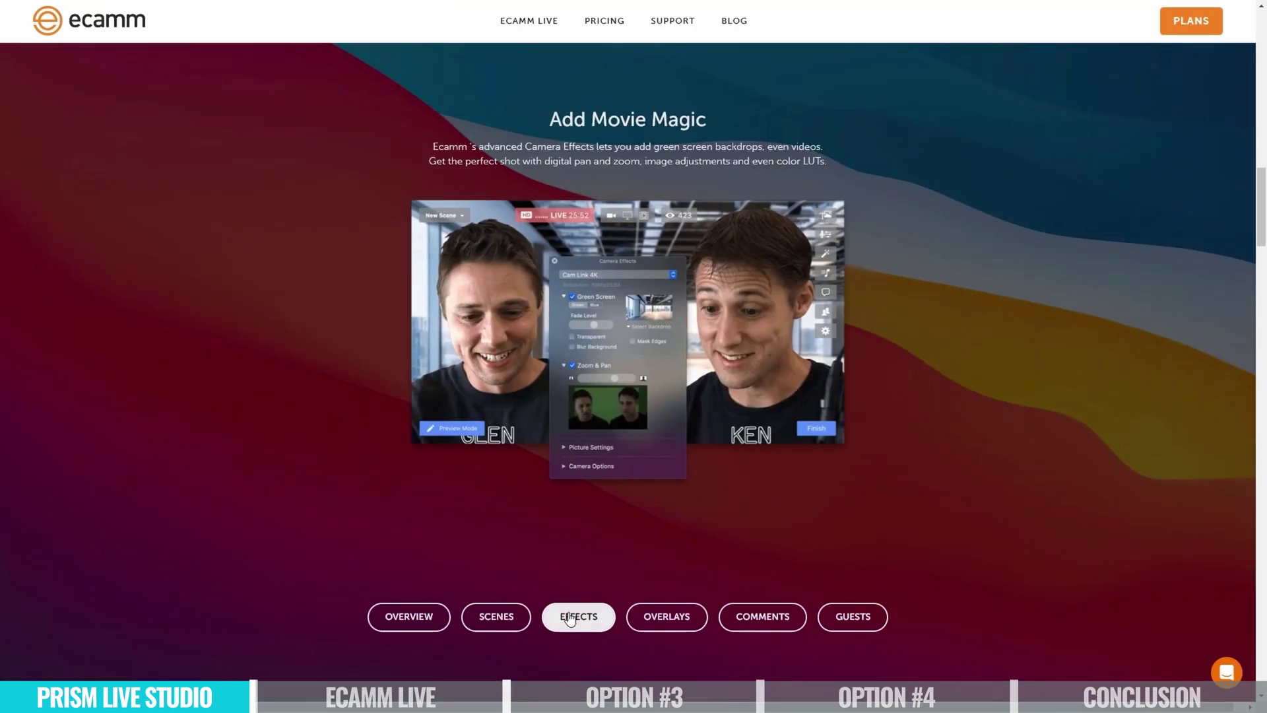
# Browse Ecamm's Overlays, Comments and Guests sections, then switch the overview grid to Features.
pyautogui.click(664, 620)
pyautogui.click(758, 624)
pyautogui.click(840, 623)
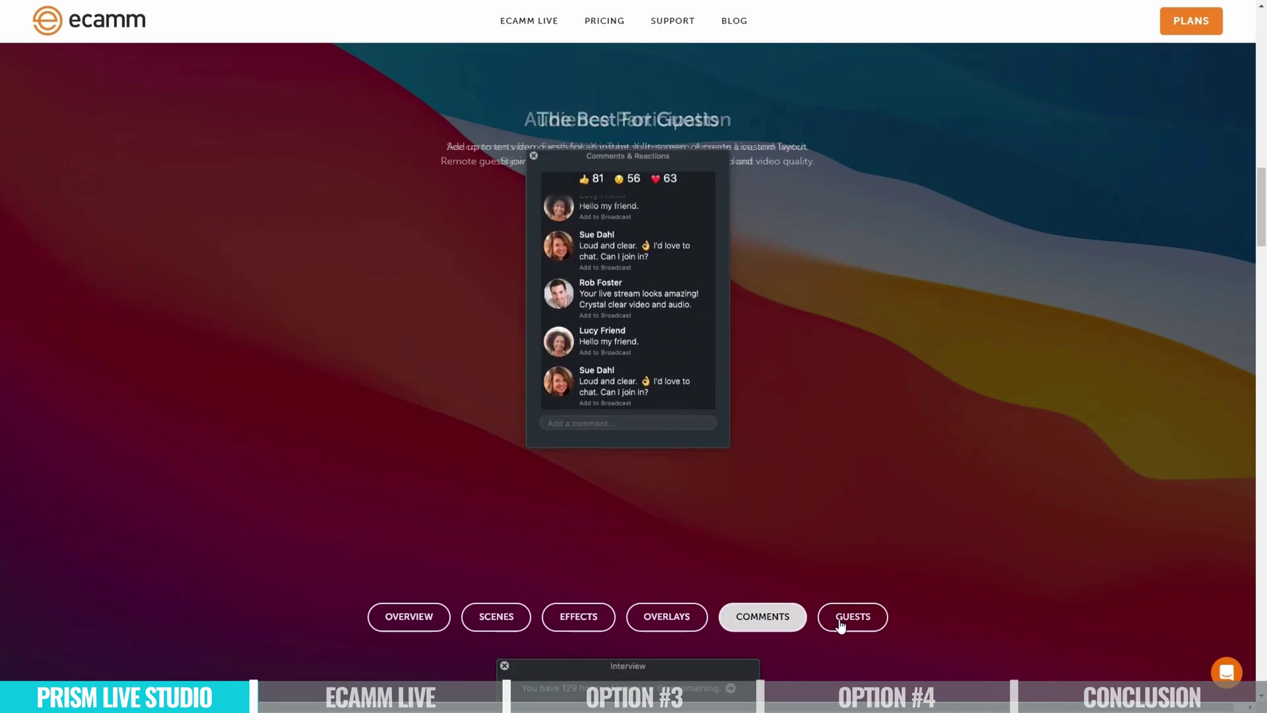
pyautogui.scroll(-8, 1011, 565)
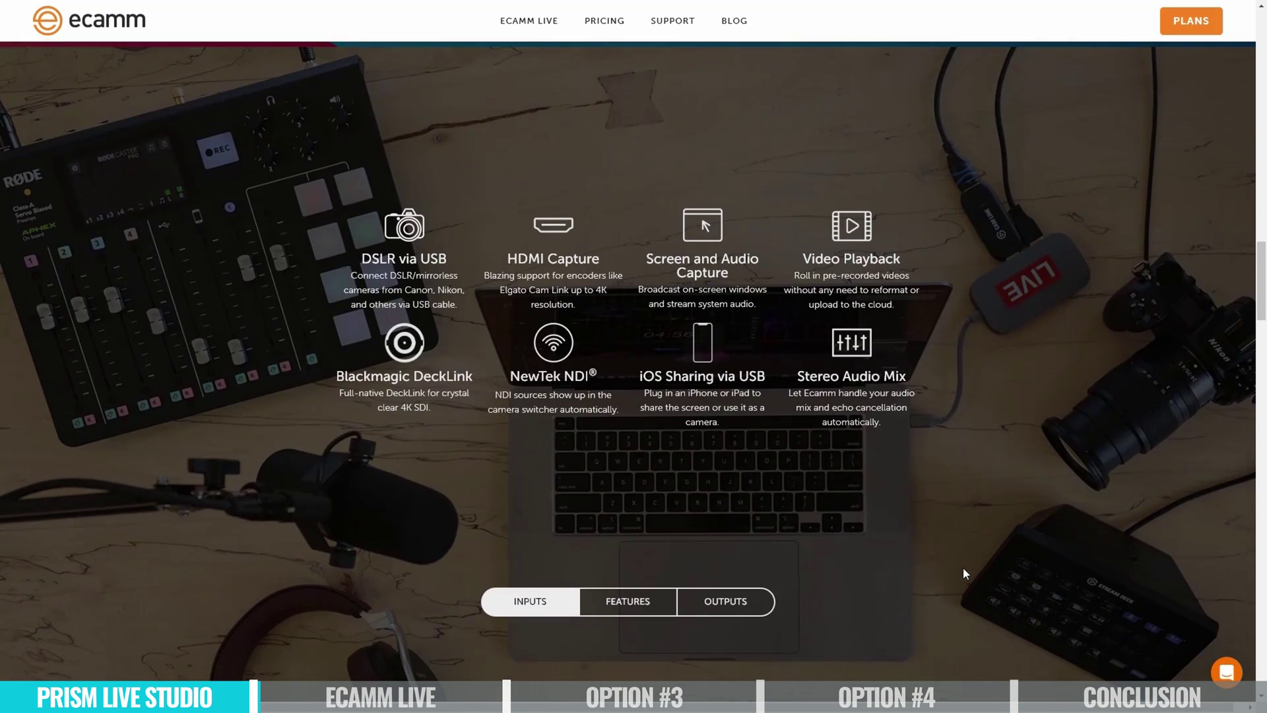
pyautogui.click(627, 601)
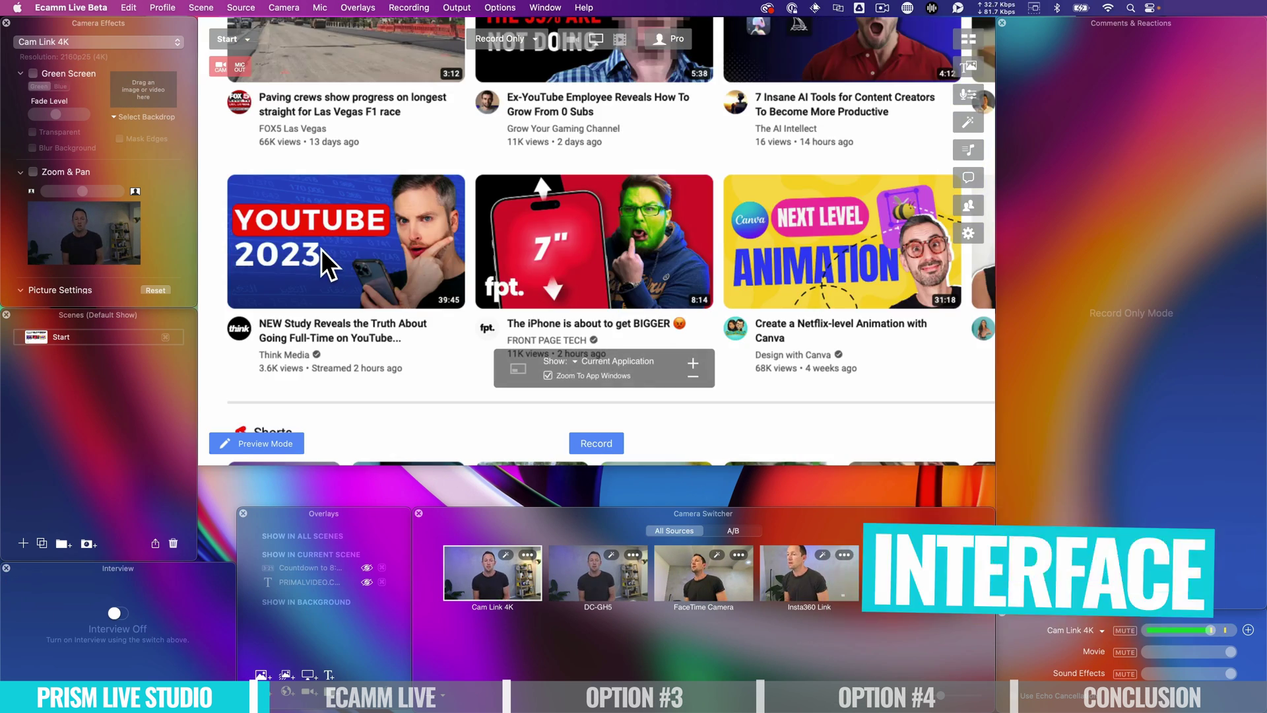
# Switch Ecamm's live view through FaceTime, Insta360 Link, and back to Cam Link 4K.
pyautogui.scroll(3, 320, 248)
pyautogui.scroll(-3, 320, 248)
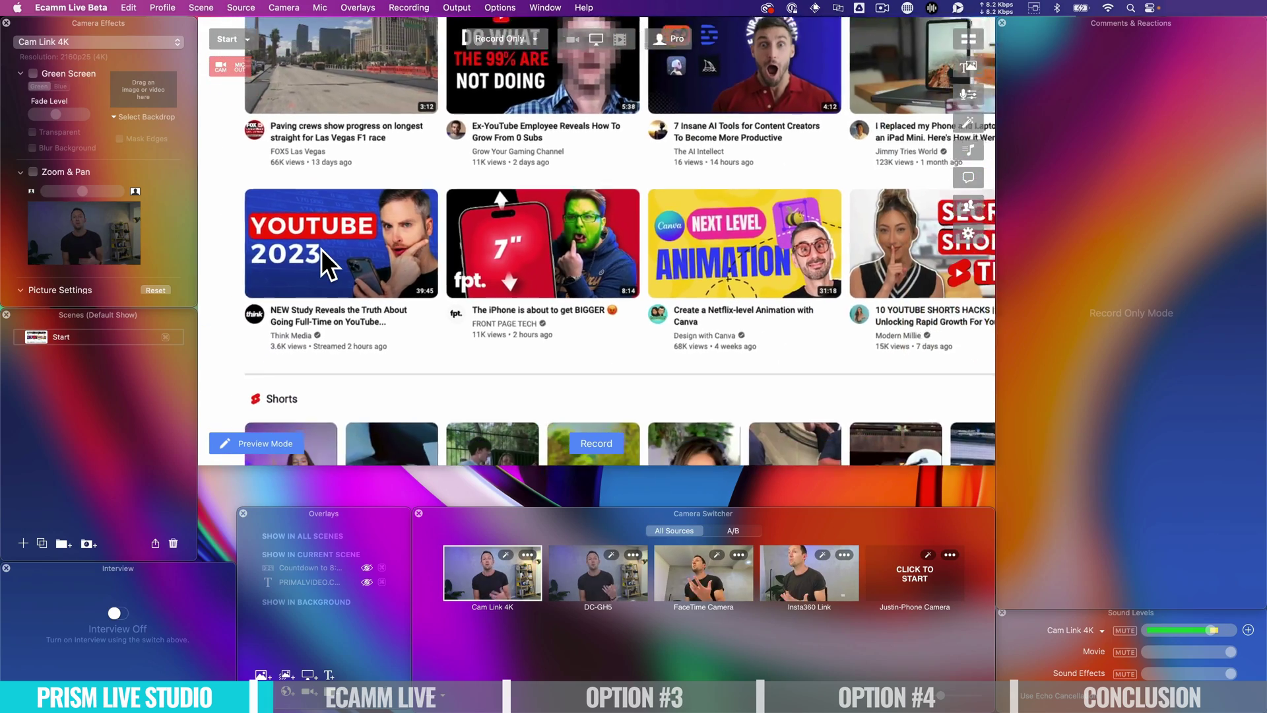
pyautogui.click(605, 367)
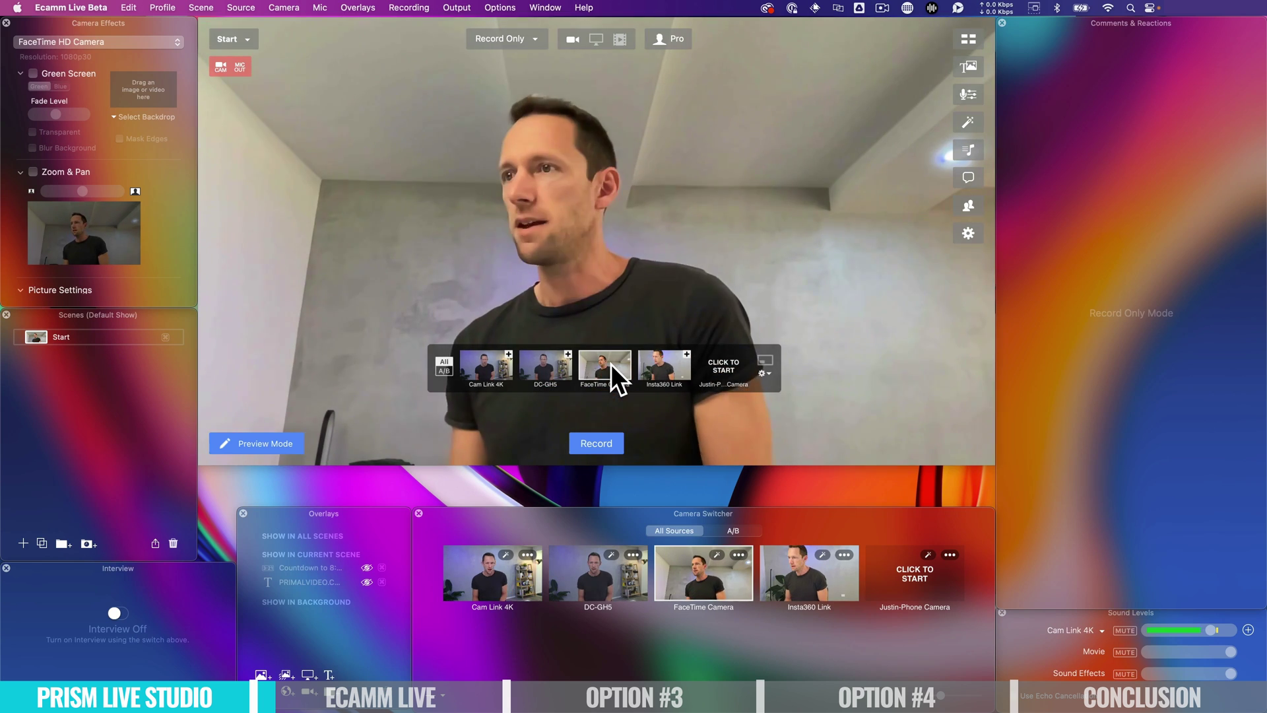
pyautogui.click(664, 364)
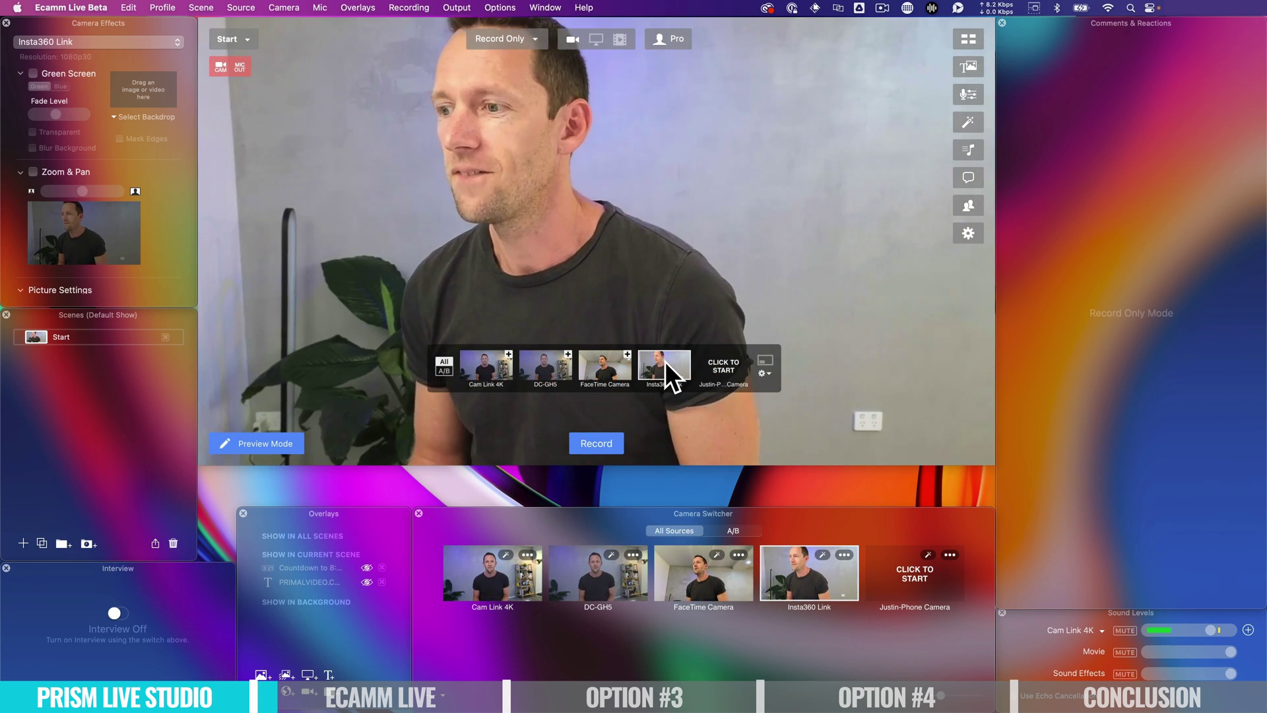
pyautogui.click(489, 366)
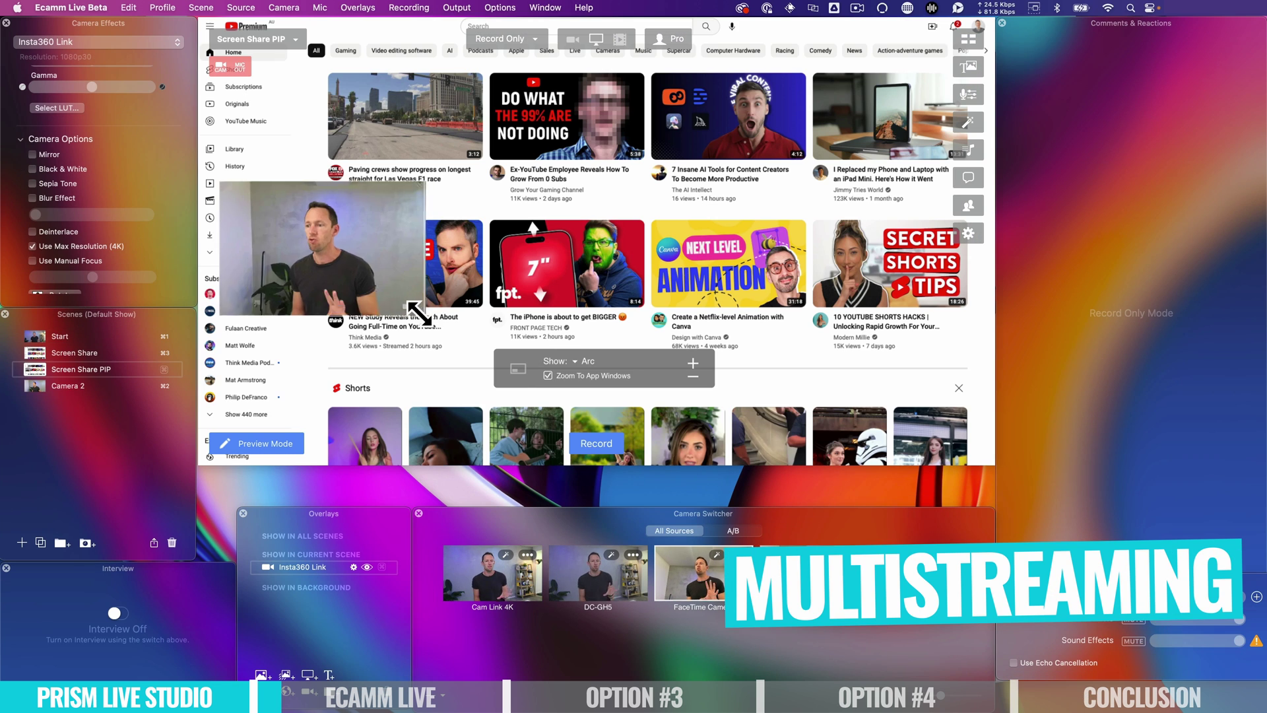
# Reshape the camera inset into a small corner circle and move the screen-share box top-left.
pyautogui.moveTo(420, 314); pyautogui.dragTo(461, 413)
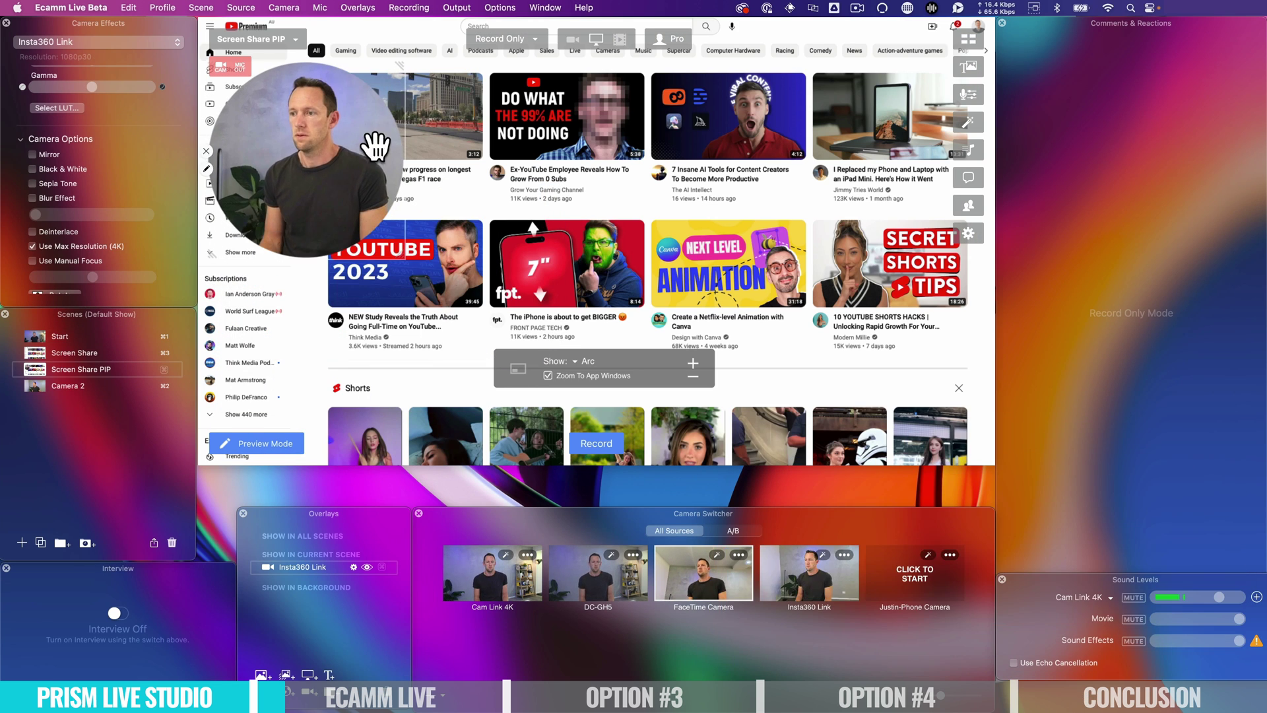
pyautogui.moveTo(376, 148); pyautogui.dragTo(345, 177)
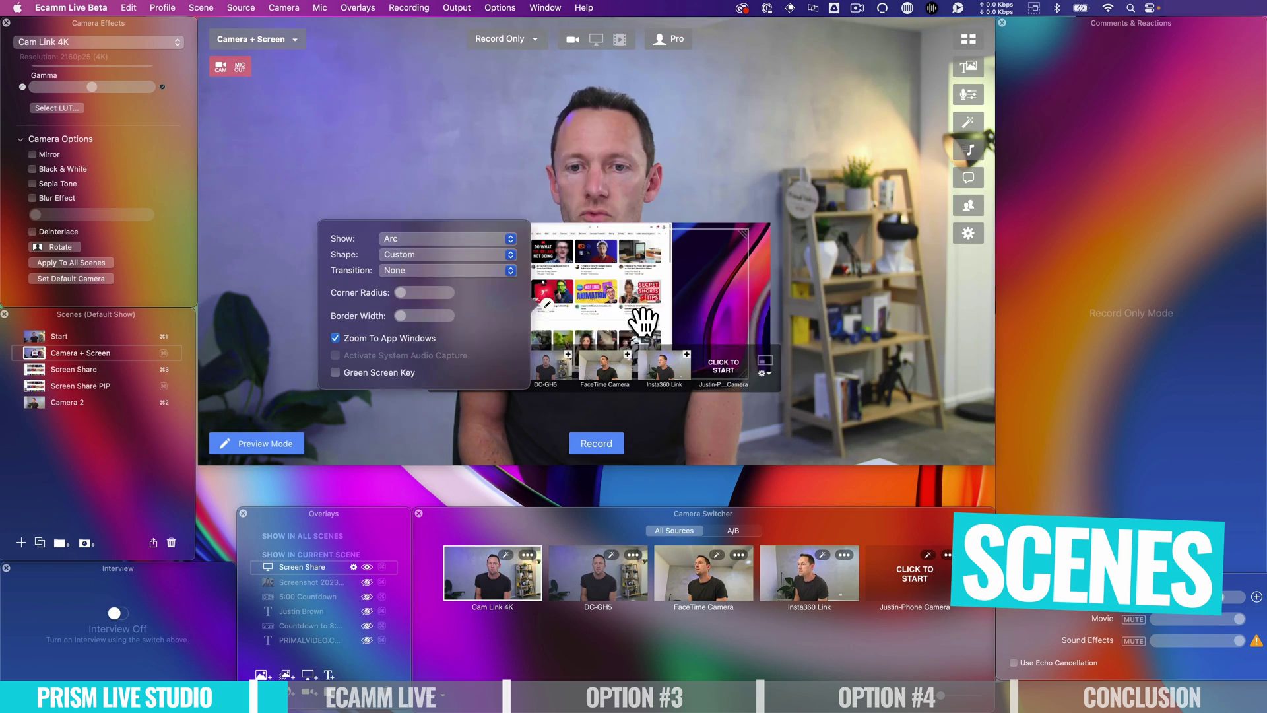
pyautogui.moveTo(643, 320); pyautogui.dragTo(532, 190)
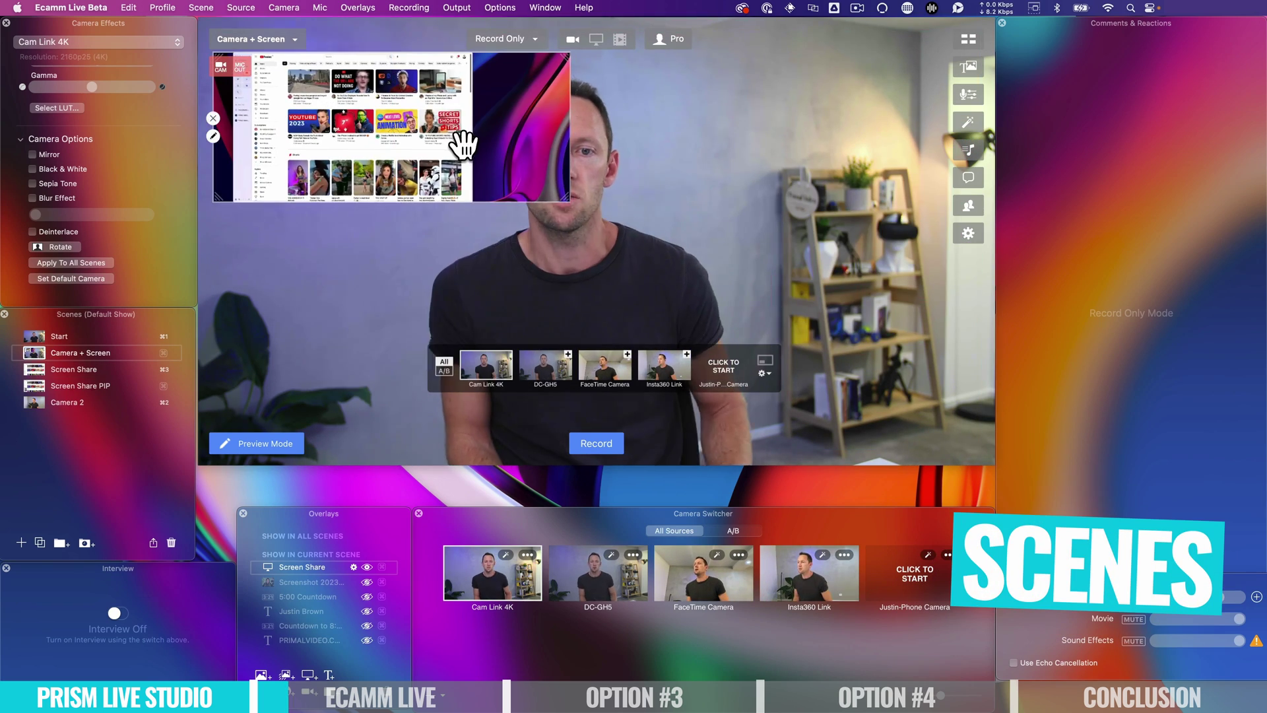
# Resize and reposition the screen-share box into the lower left of the frame.
pyautogui.moveTo(560, 231); pyautogui.dragTo(558, 267)
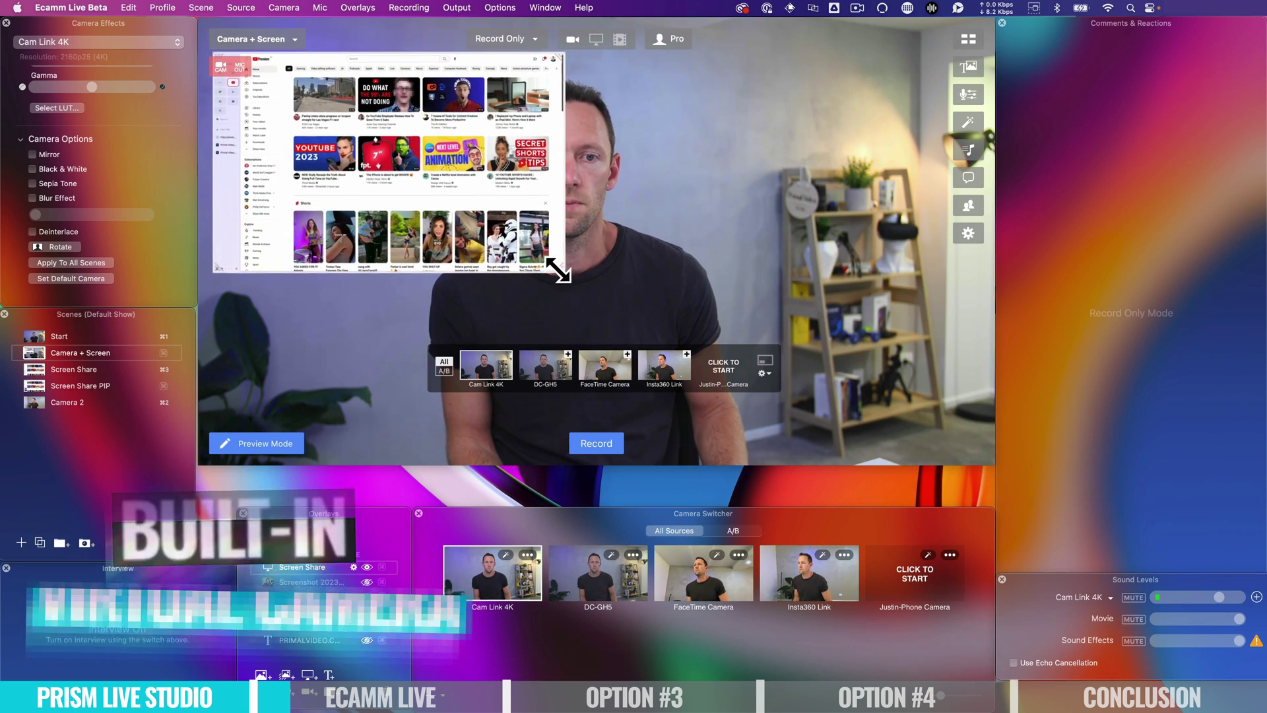
pyautogui.moveTo(444, 161); pyautogui.dragTo(452, 325)
pyautogui.moveTo(562, 207); pyautogui.dragTo(475, 278)
pyautogui.moveTo(394, 352); pyautogui.dragTo(411, 340)
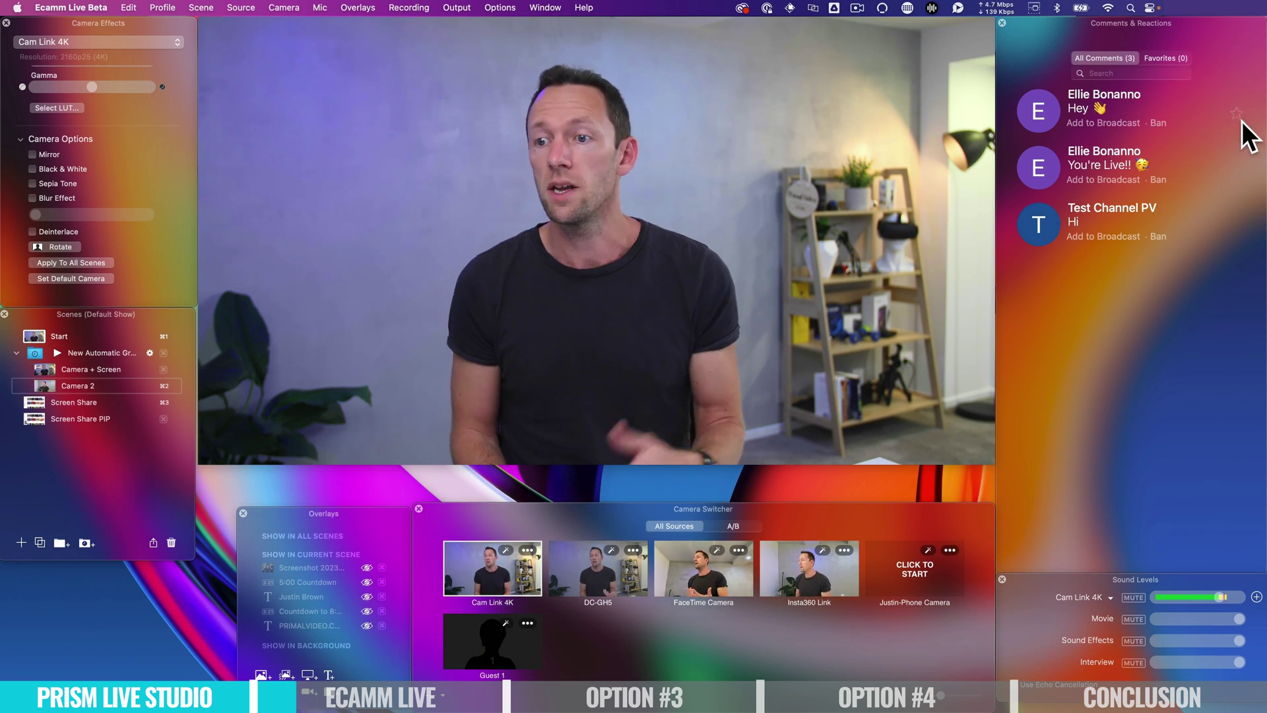
# Favourite the 'Hey' comment and toggle between Favorites and All Comments.
pyautogui.click(1235, 114)
pyautogui.click(1165, 58)
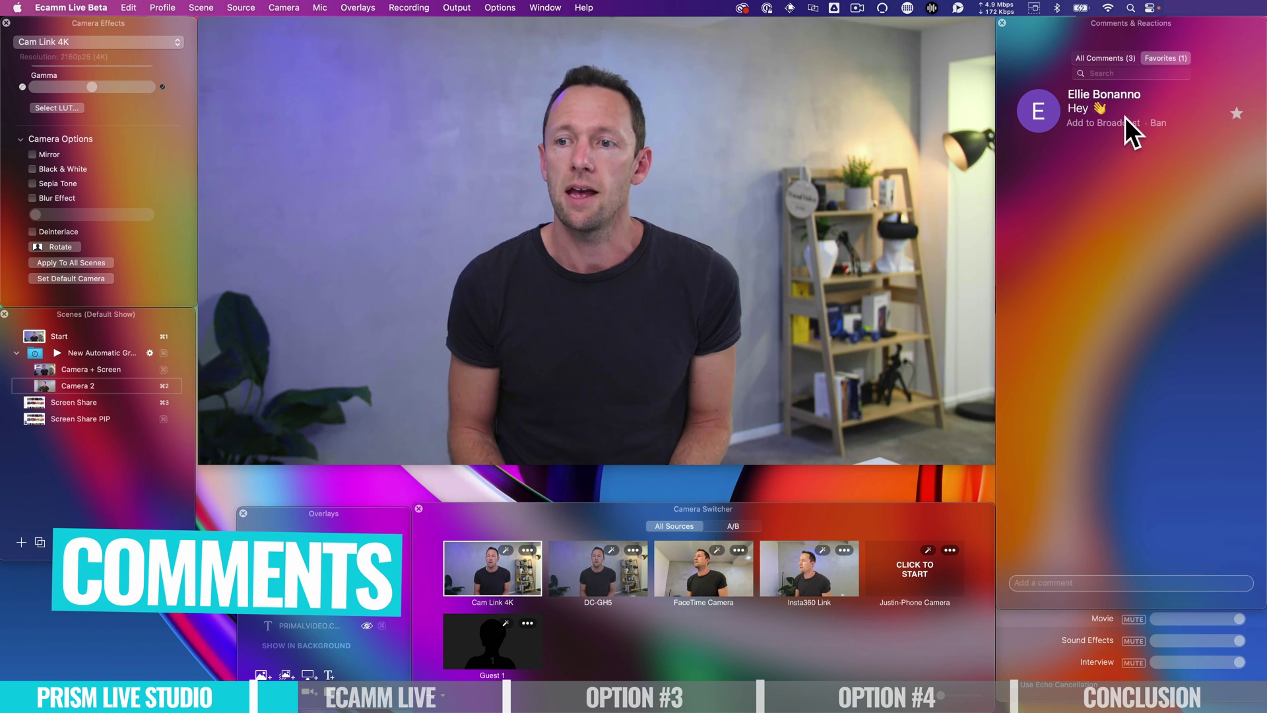
pyautogui.click(1097, 59)
# Put comments on air in turn, ending with 'This is a great tutorial!' as an enlarged overlay.
pyautogui.click(1083, 112)
pyautogui.moveTo(388, 235); pyautogui.dragTo(391, 385)
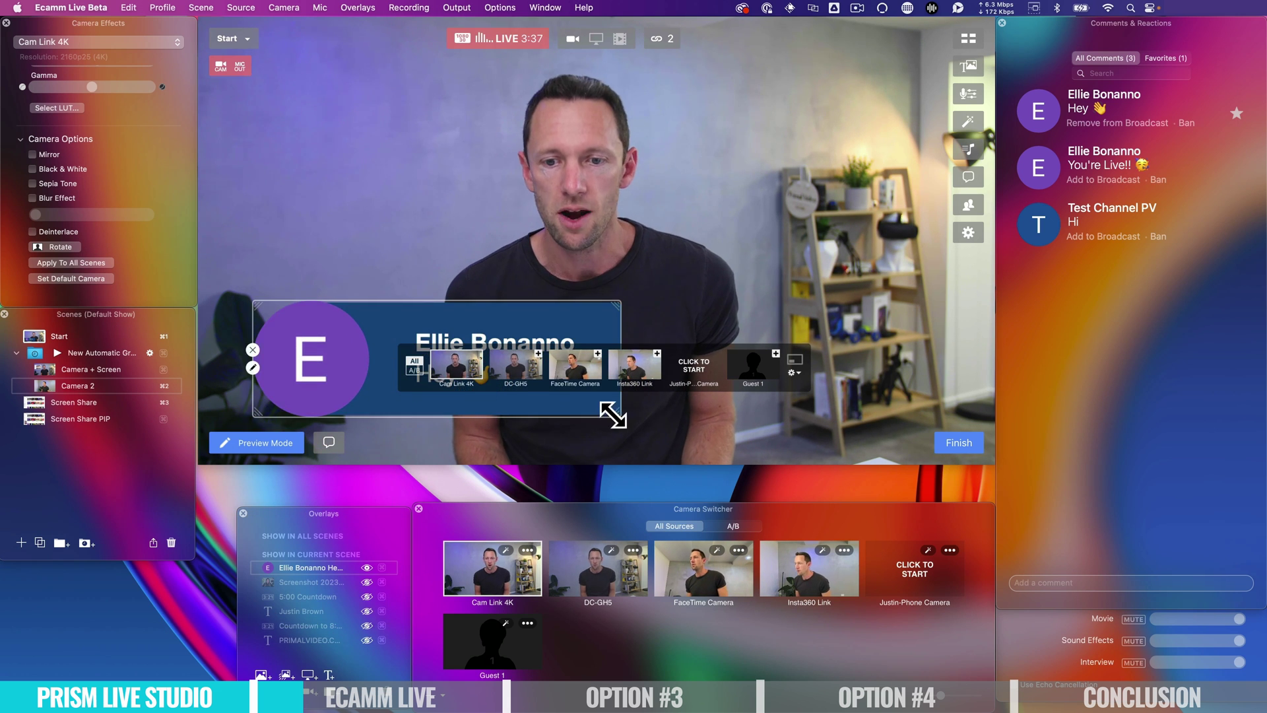
pyautogui.moveTo(612, 414); pyautogui.dragTo(414, 346)
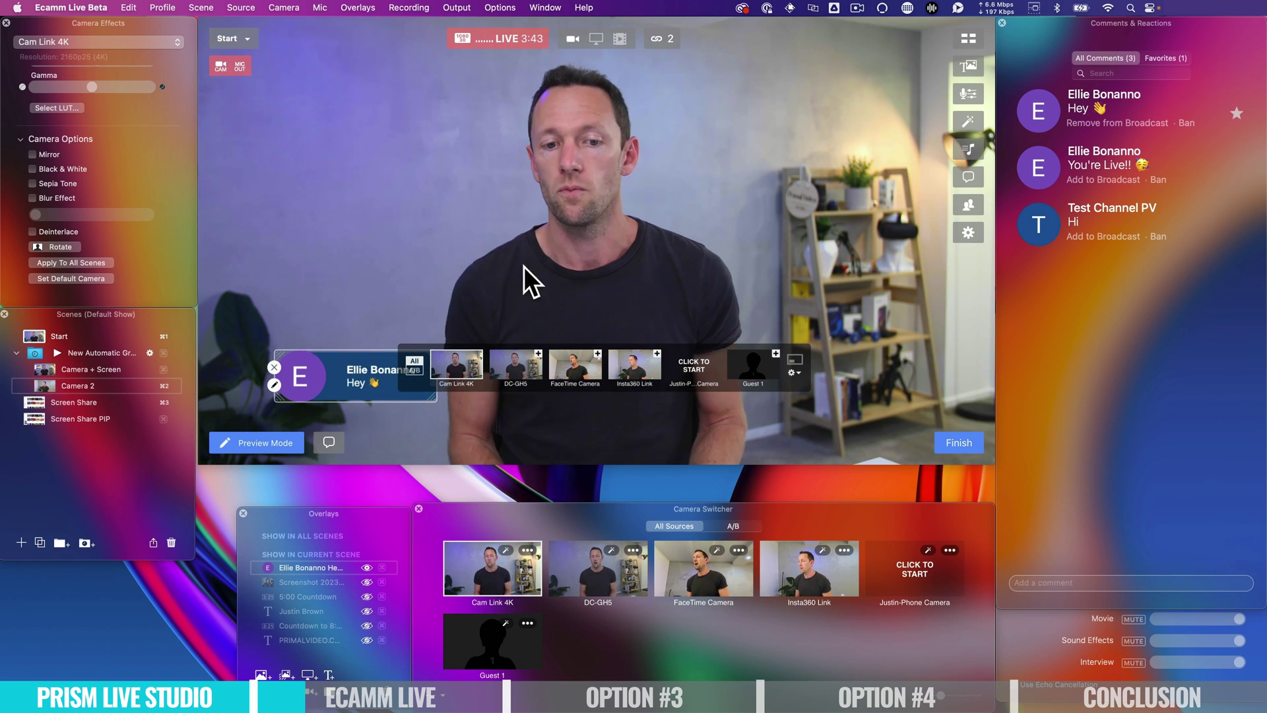
pyautogui.click(1039, 166)
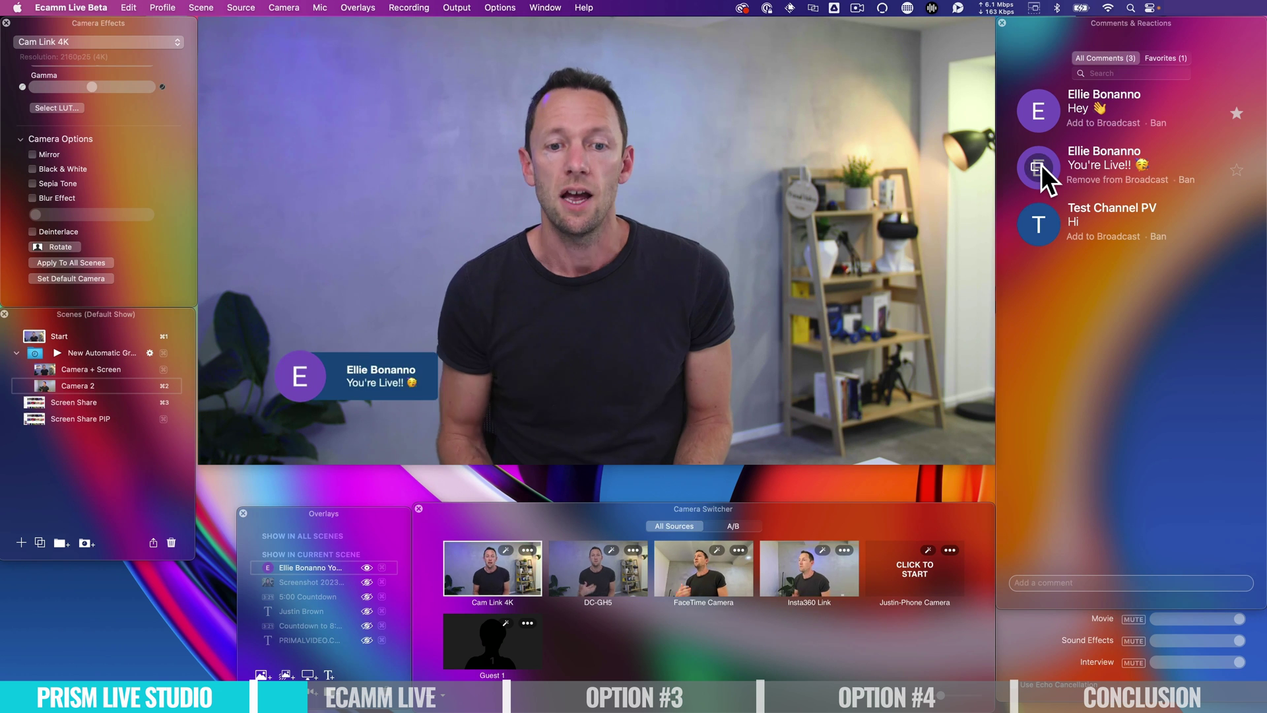
pyautogui.click(1034, 113)
pyautogui.click(1043, 228)
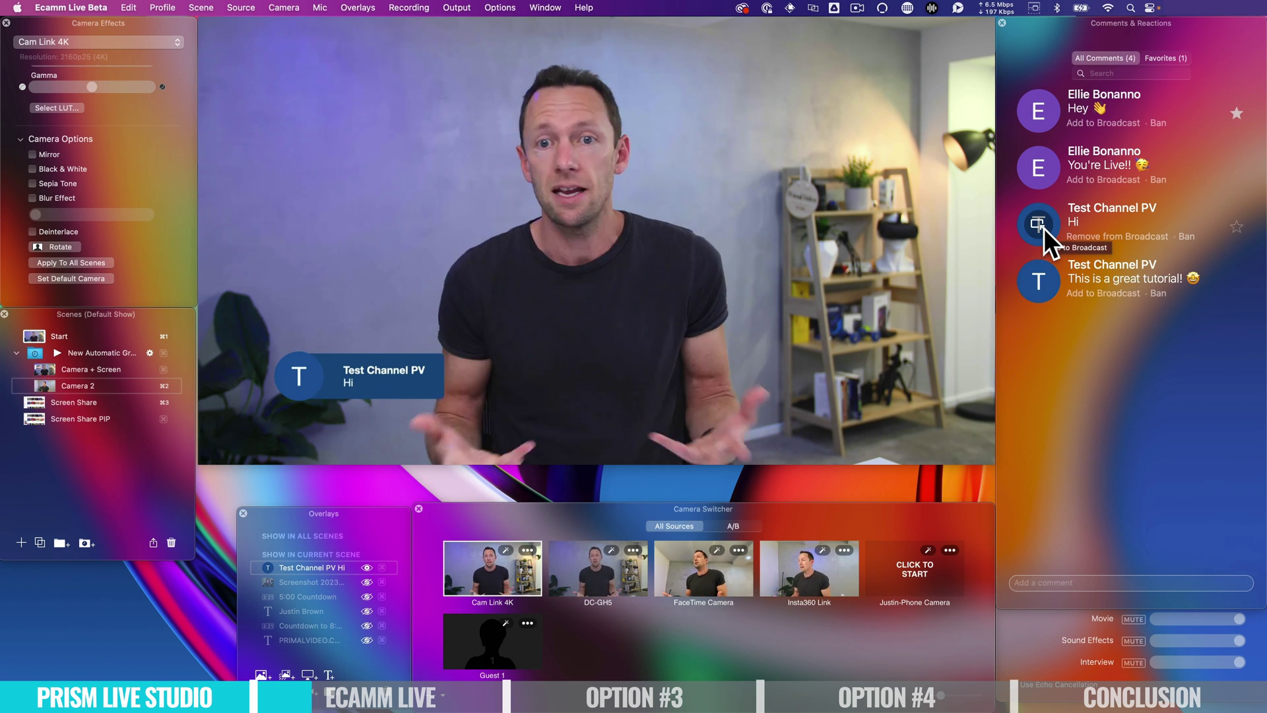
pyautogui.click(1038, 280)
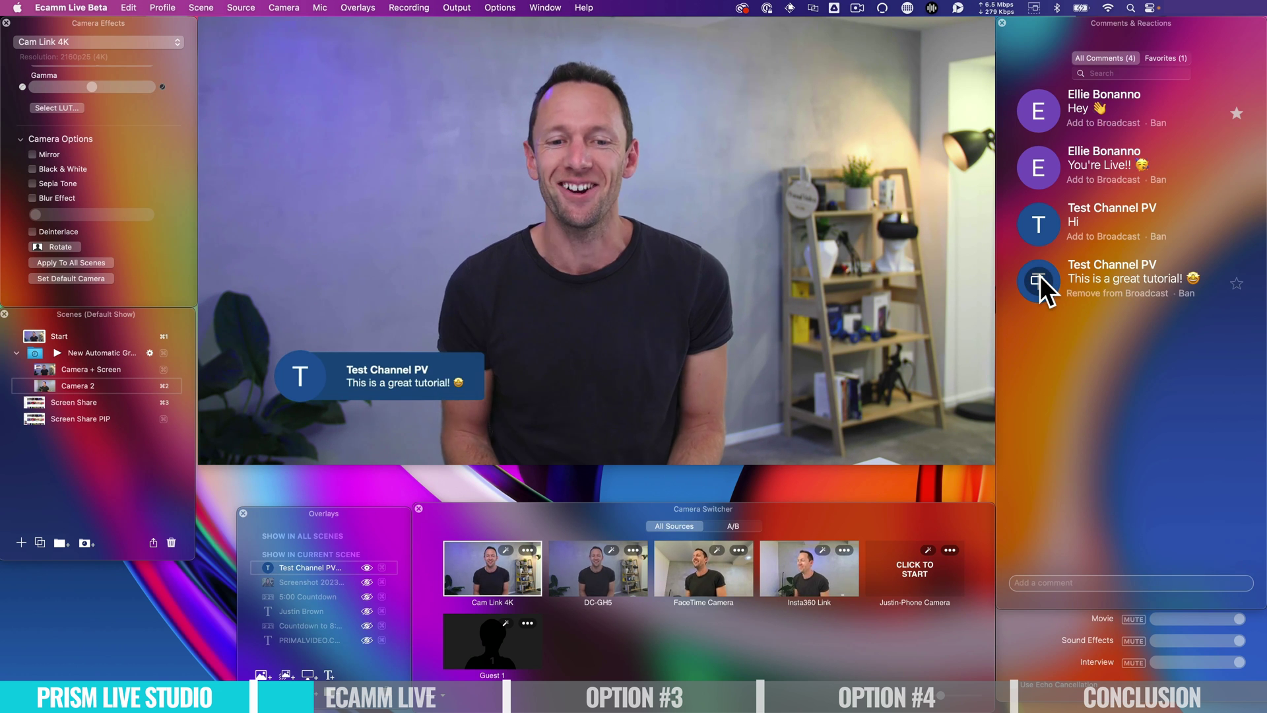
pyautogui.moveTo(330, 367); pyautogui.dragTo(580, 316)
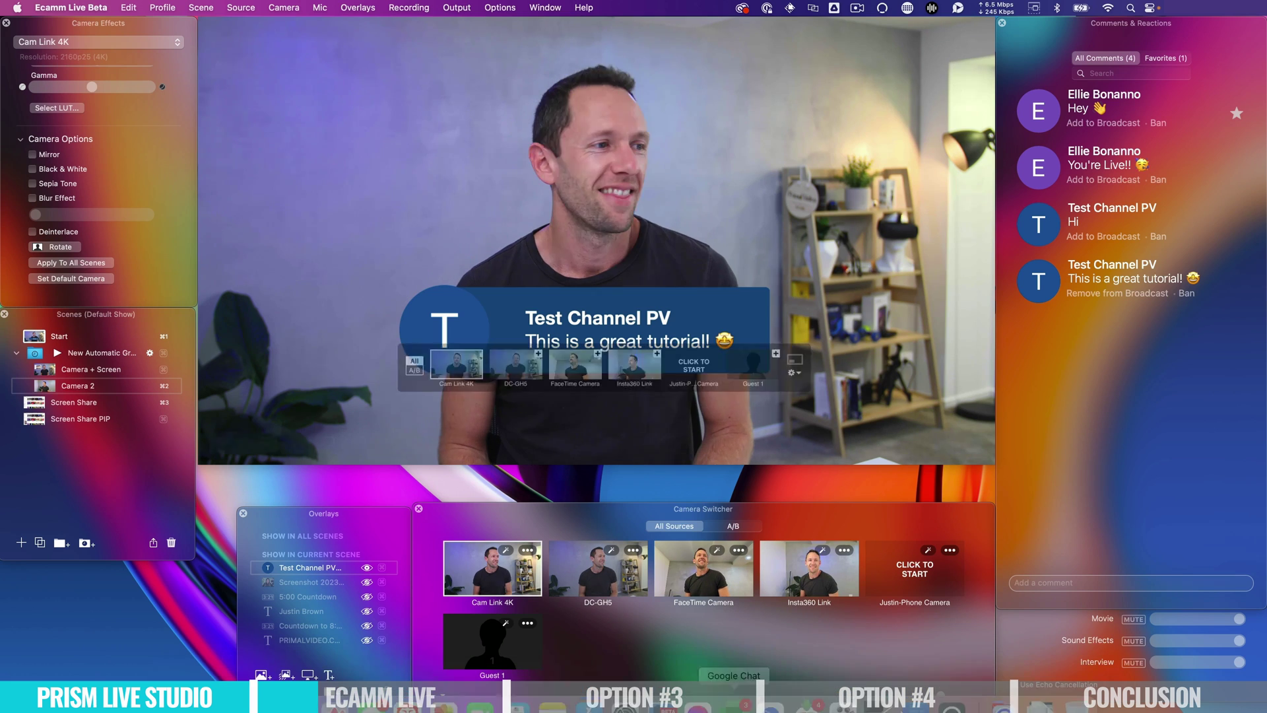
# Take the comment off air, admit the guest, and try her camera and split view.
pyautogui.click(1038, 281)
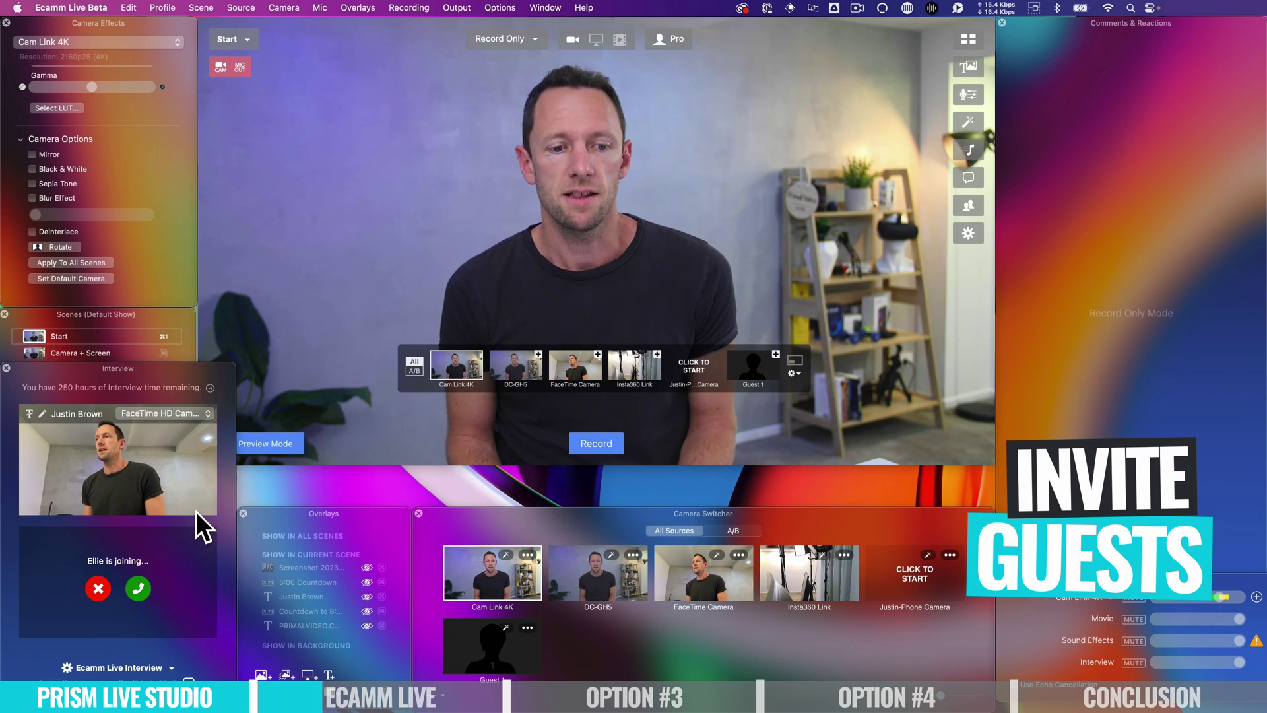
pyautogui.click(138, 588)
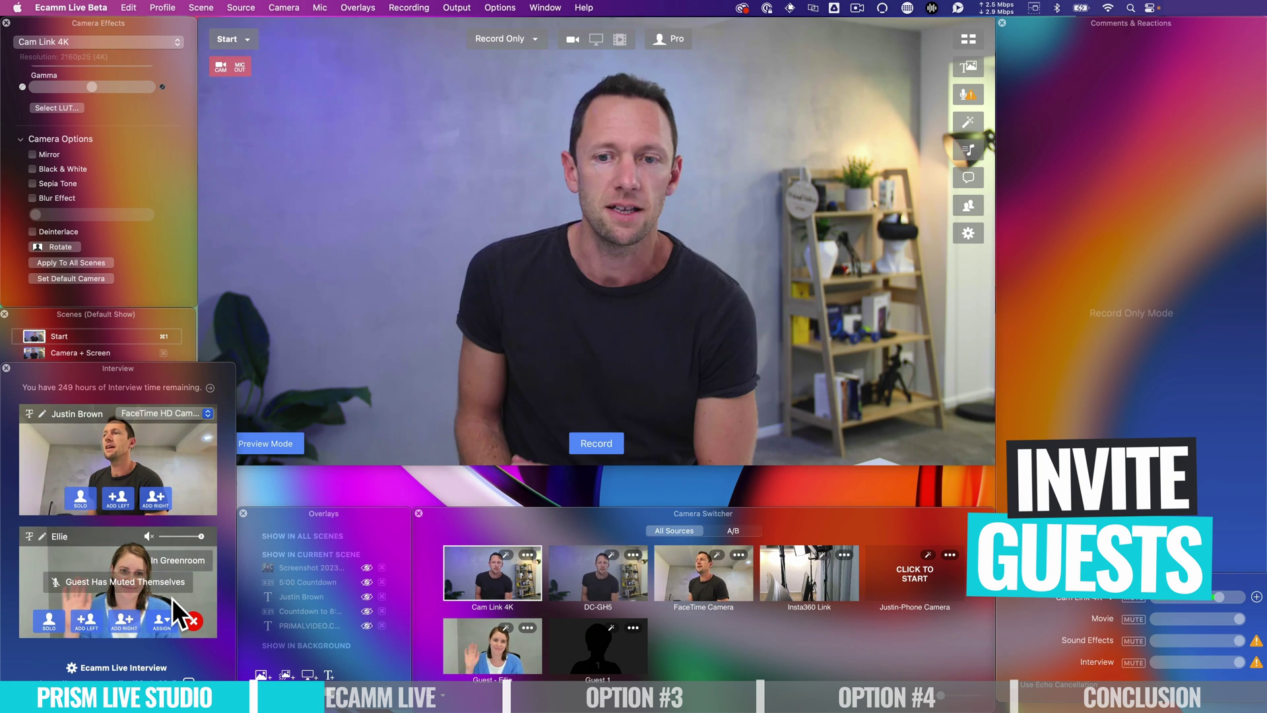
pyautogui.moveTo(723, 371)
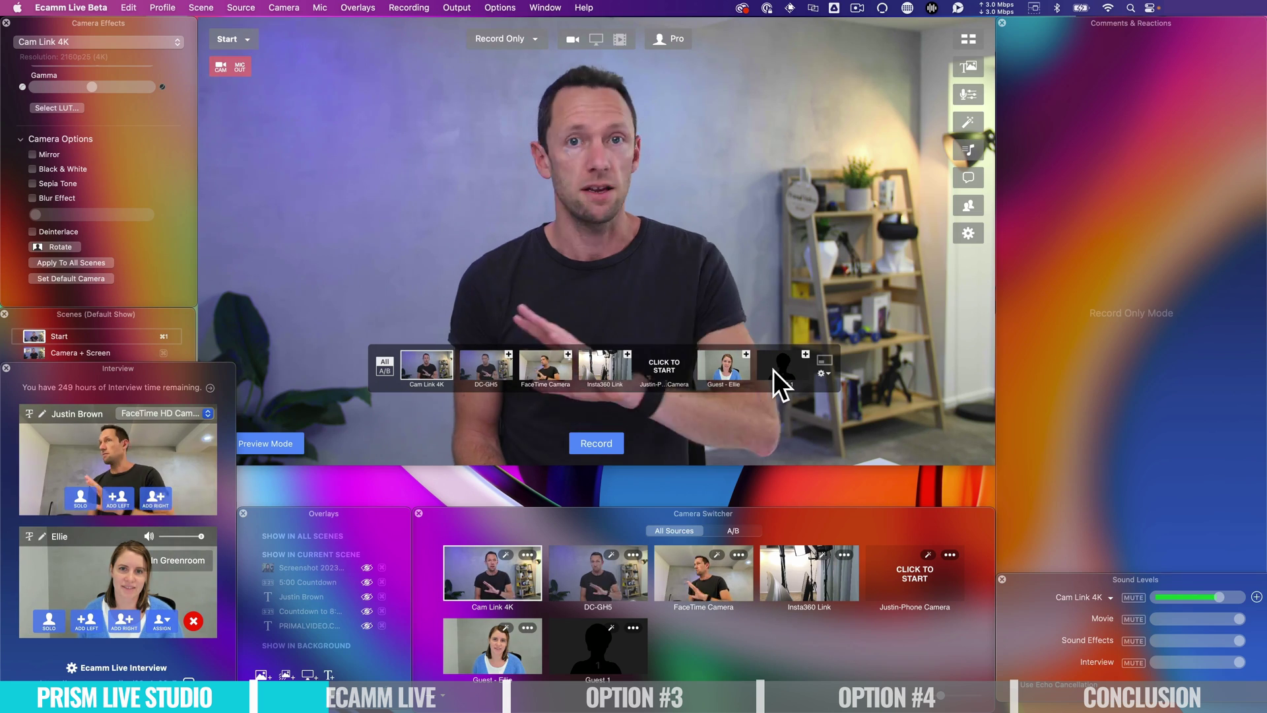
pyautogui.click(726, 367)
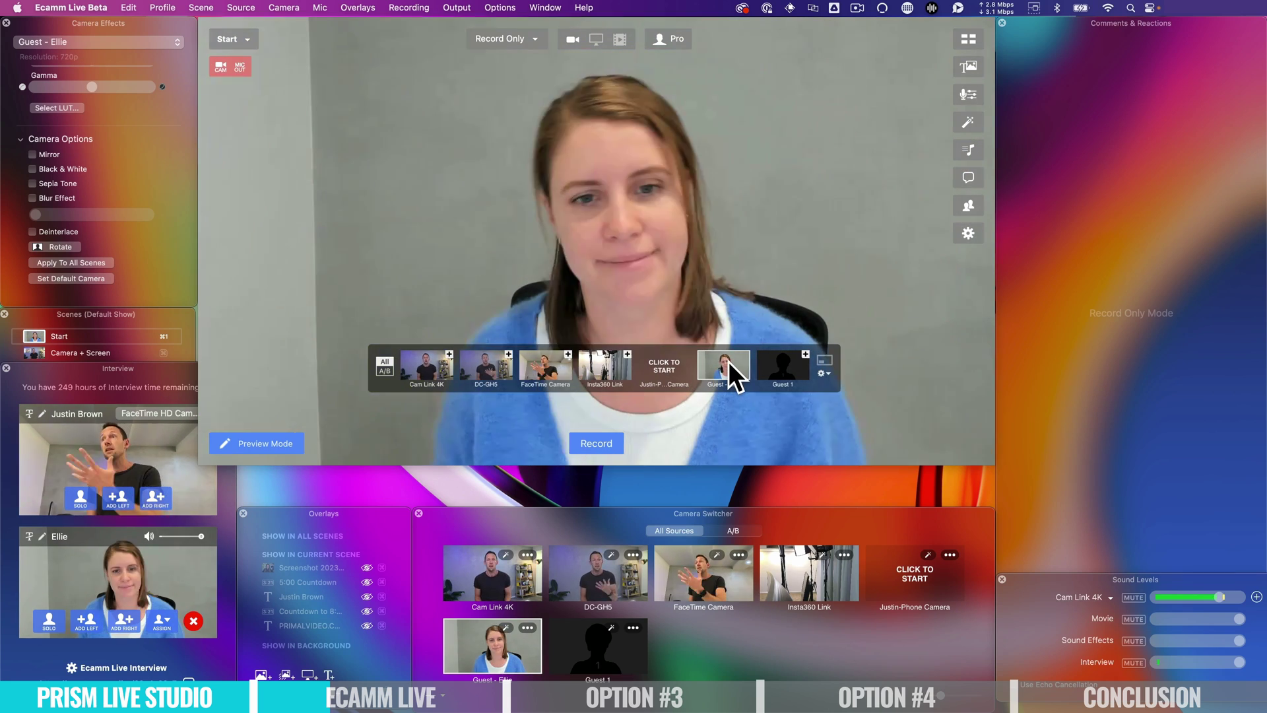
pyautogui.click(449, 353)
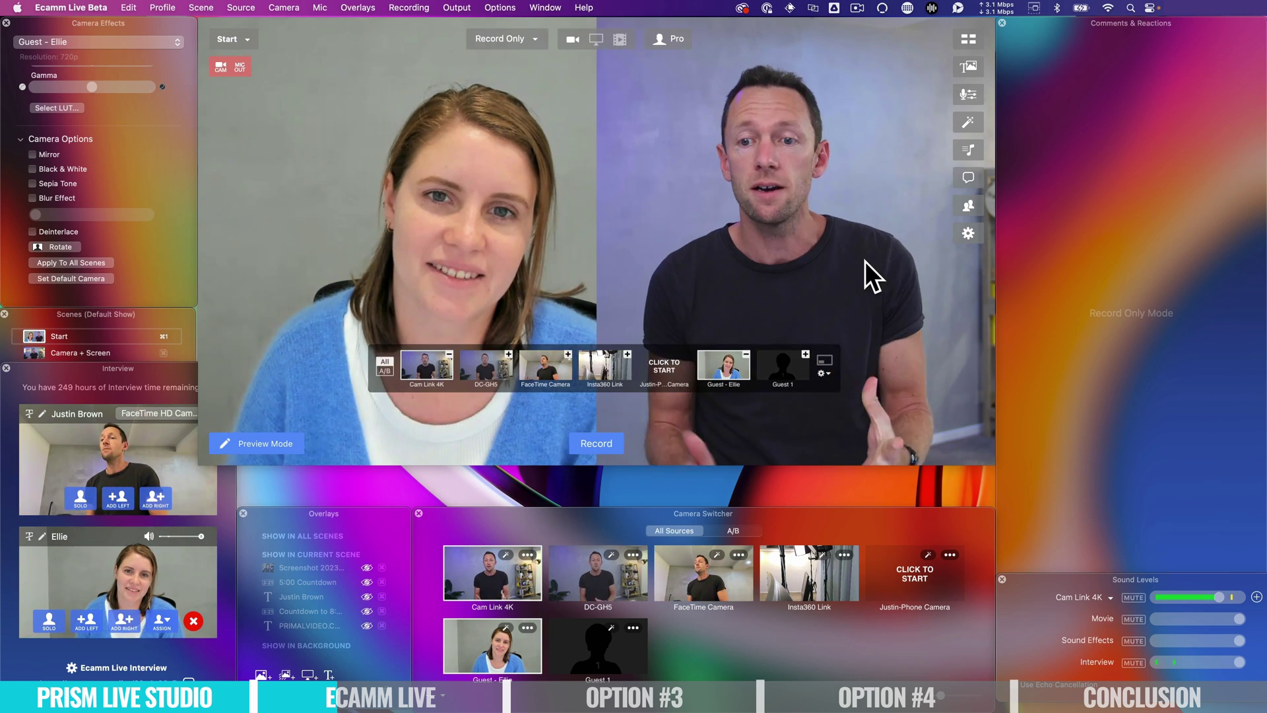
pyautogui.click(193, 621)
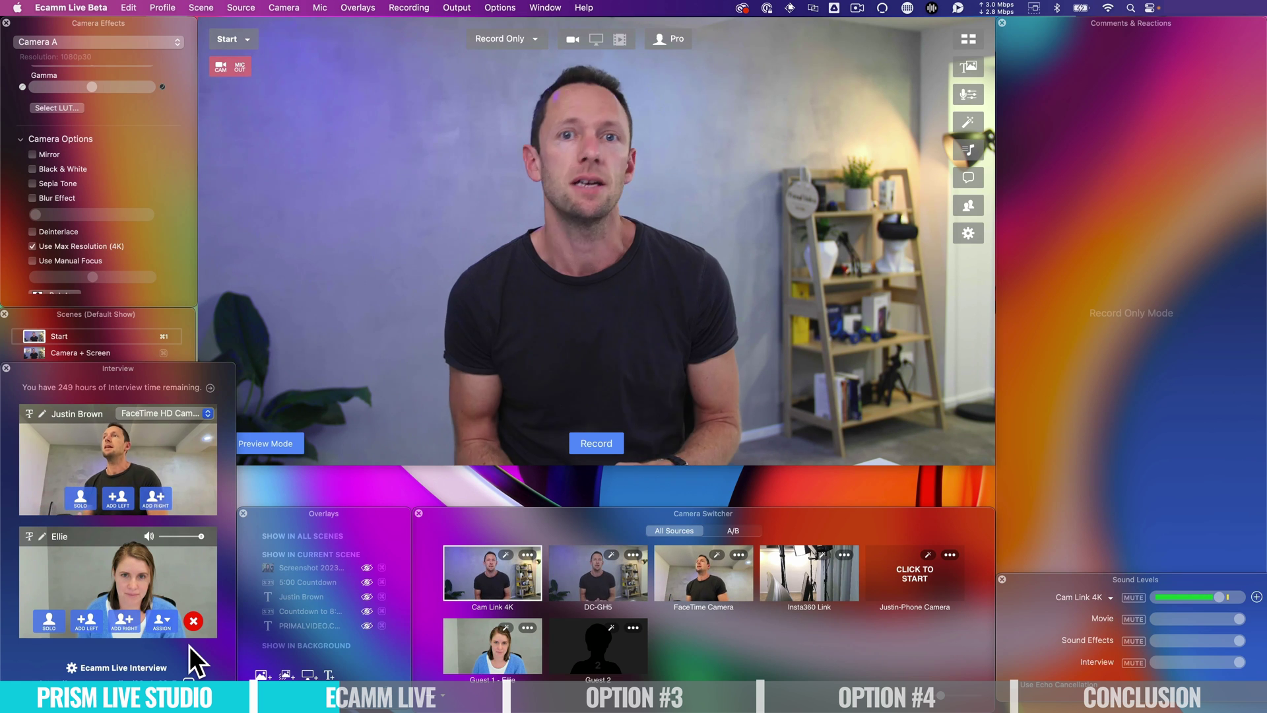
# Switch to the Screen Share PIP scene and widen the guest's camera box.
pyautogui.click(117, 310)
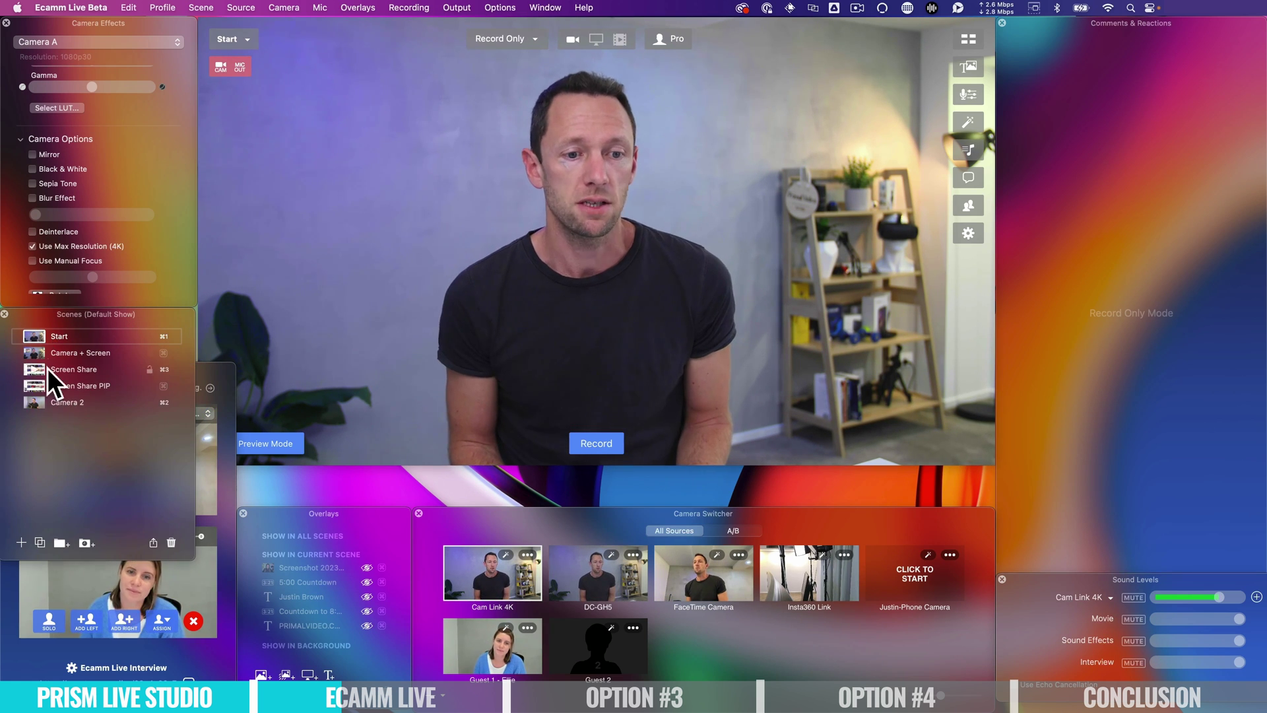
pyautogui.click(33, 385)
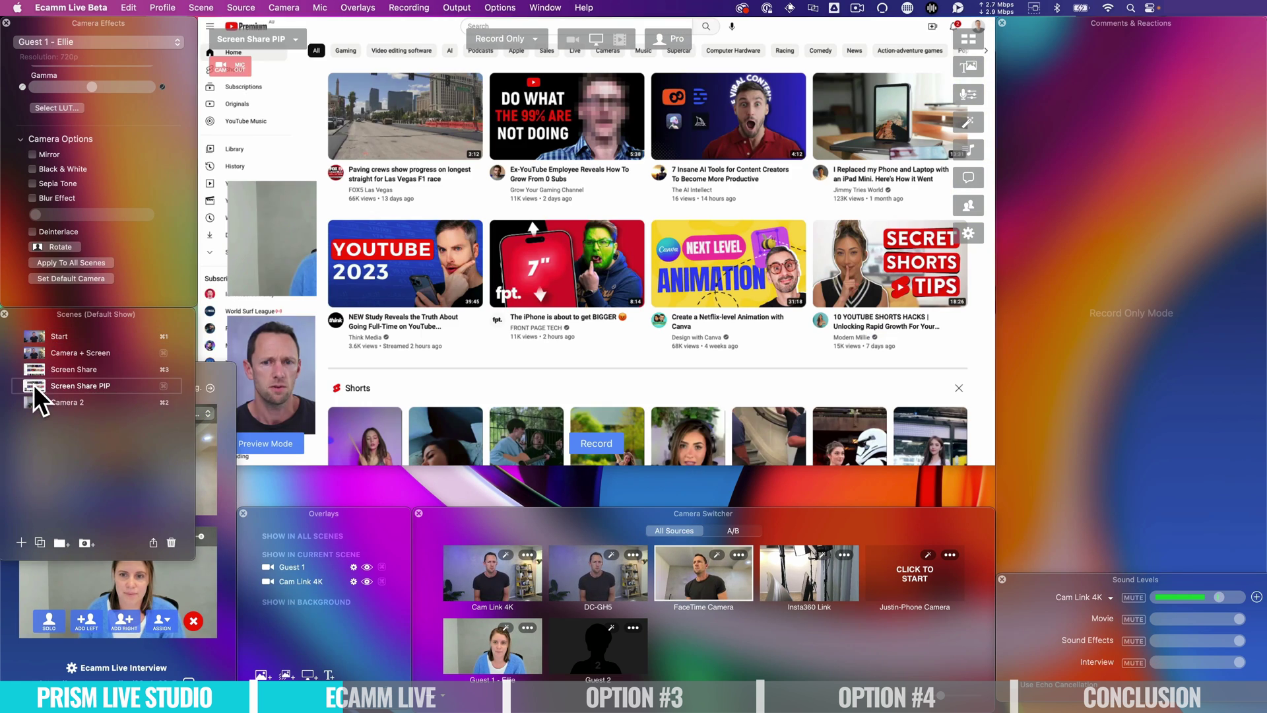
pyautogui.click(308, 290)
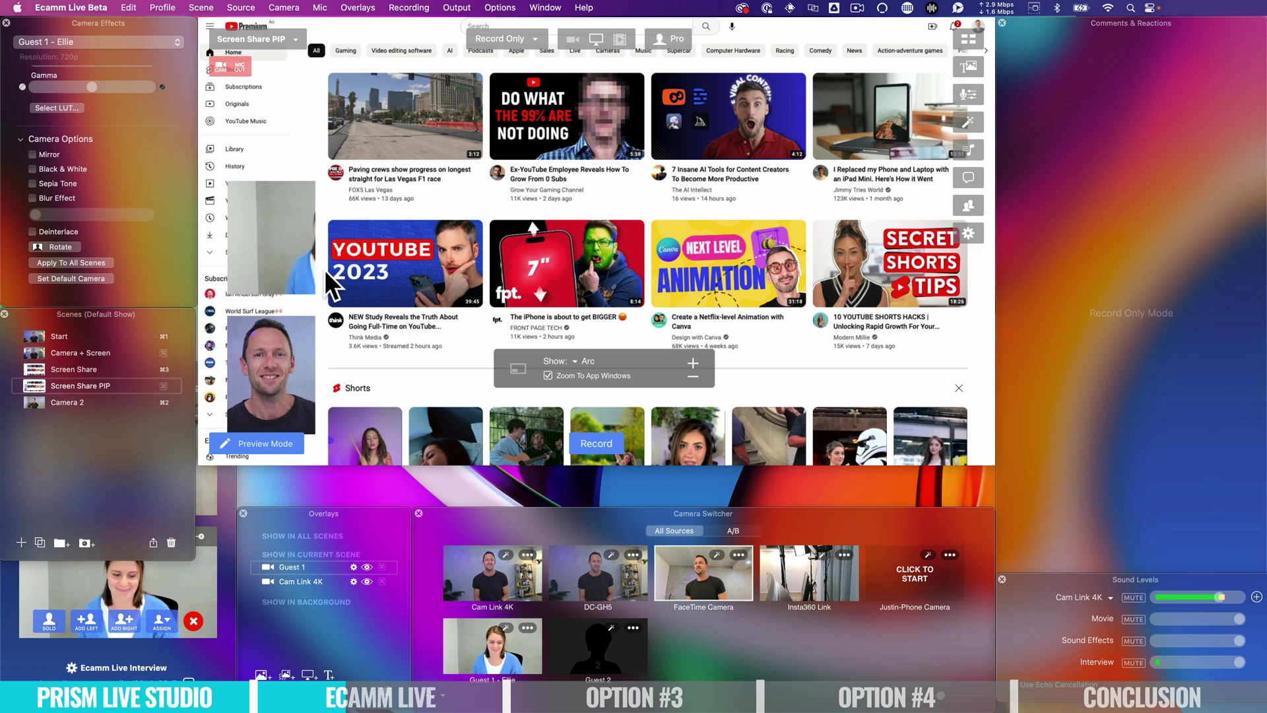
pyautogui.moveTo(302, 260); pyautogui.dragTo(269, 274)
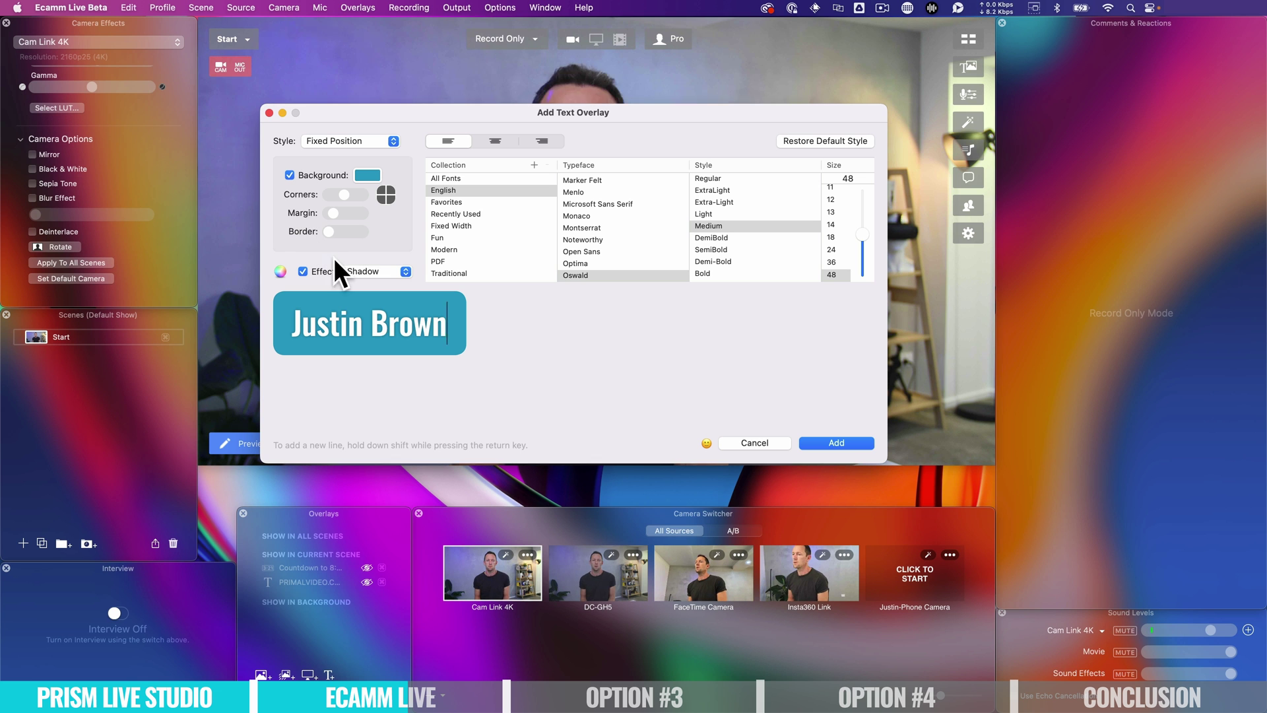
# Add the name caption with Light Glow, move it up-left, and delete the Camera 2 scene.
pyautogui.click(404, 268)
pyautogui.click(405, 276)
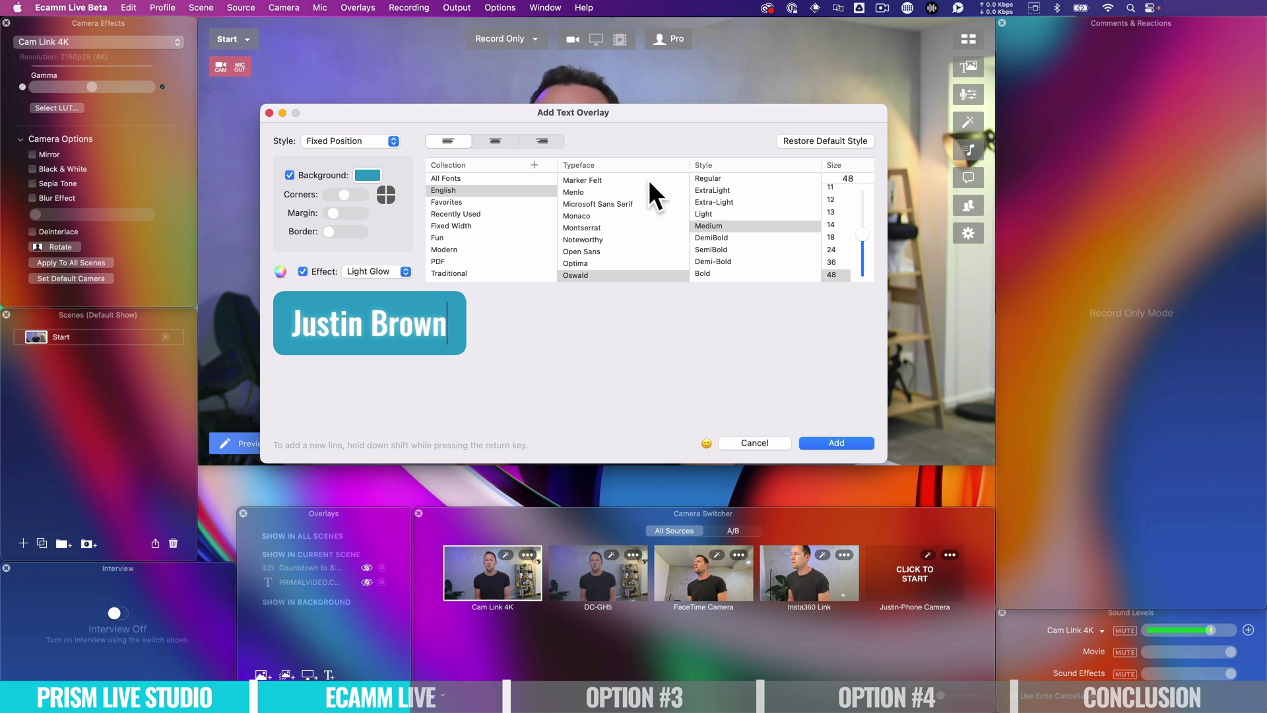
pyautogui.click(835, 442)
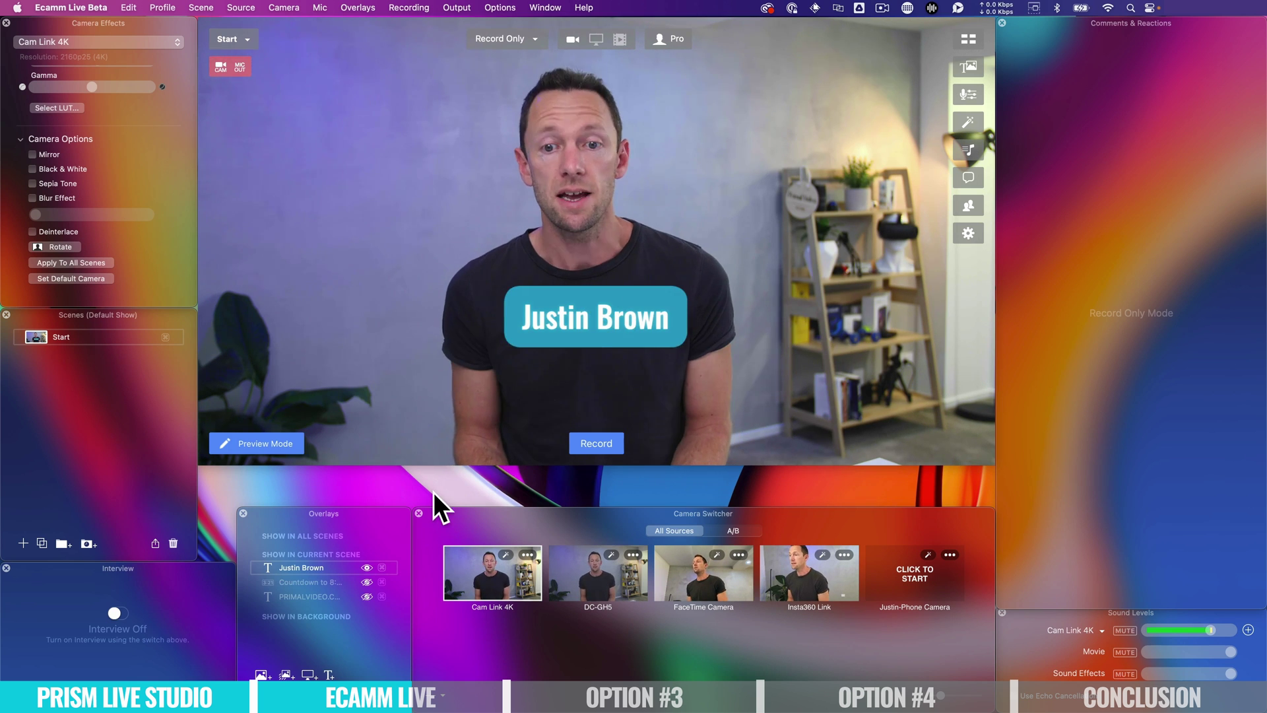
pyautogui.moveTo(607, 320); pyautogui.dragTo(472, 232)
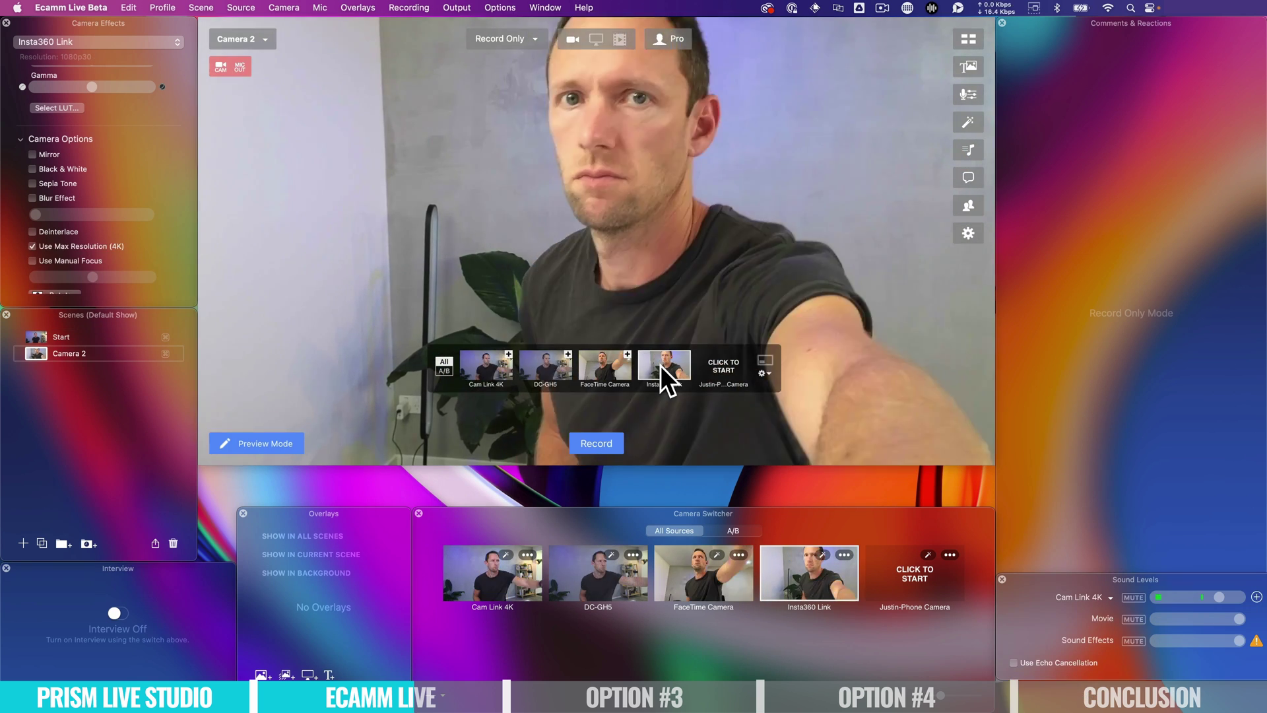
pyautogui.click(173, 542)
pyautogui.click(134, 480)
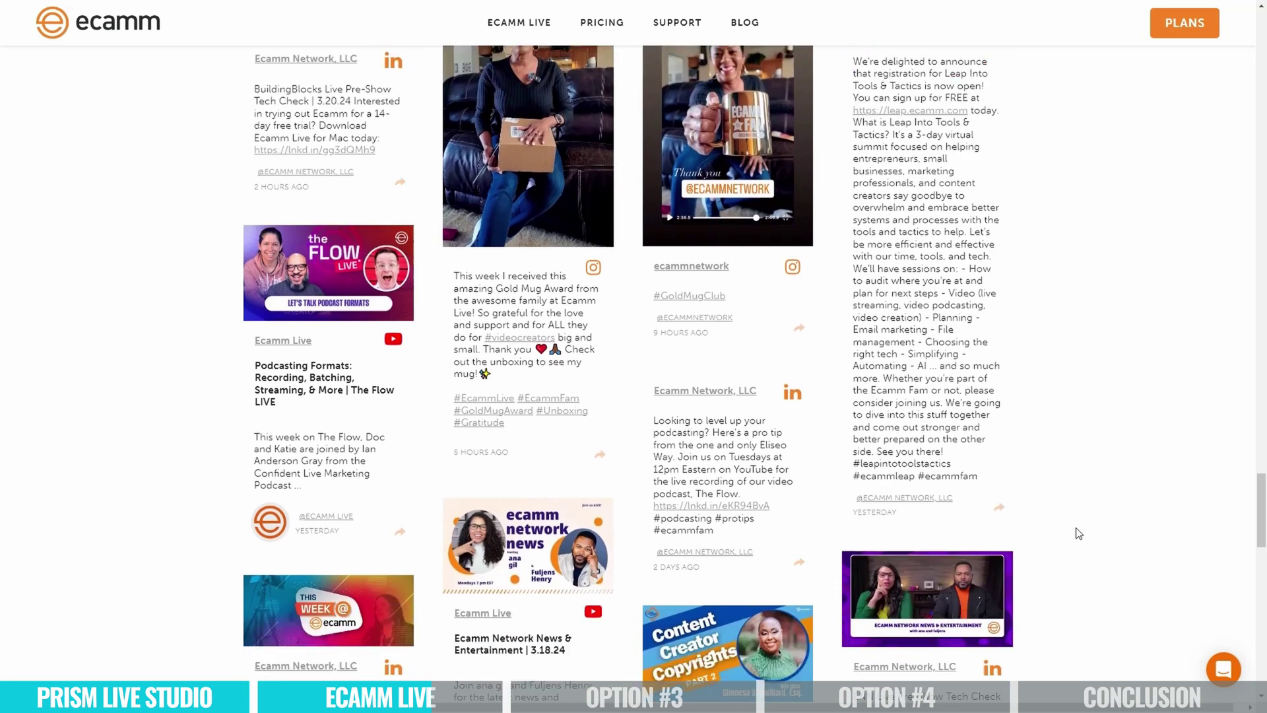
pyautogui.scroll(-5, 1080, 532)
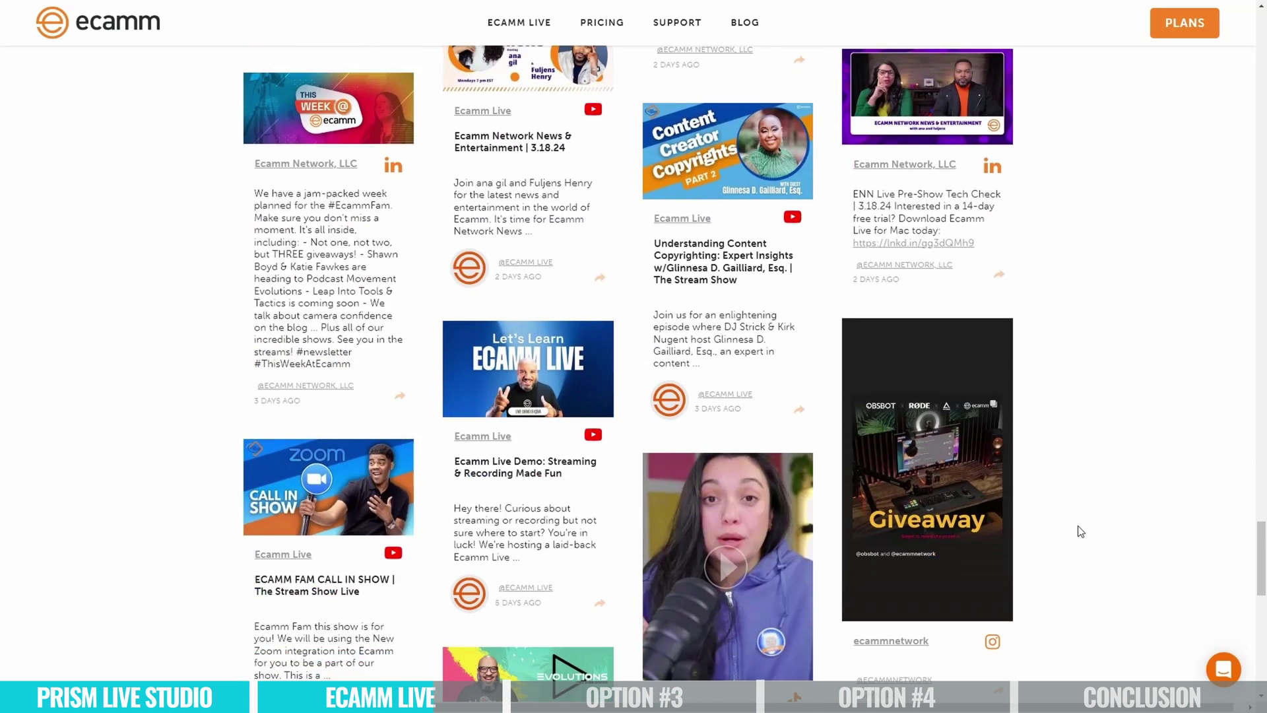
pyautogui.scroll(-9, 1081, 532)
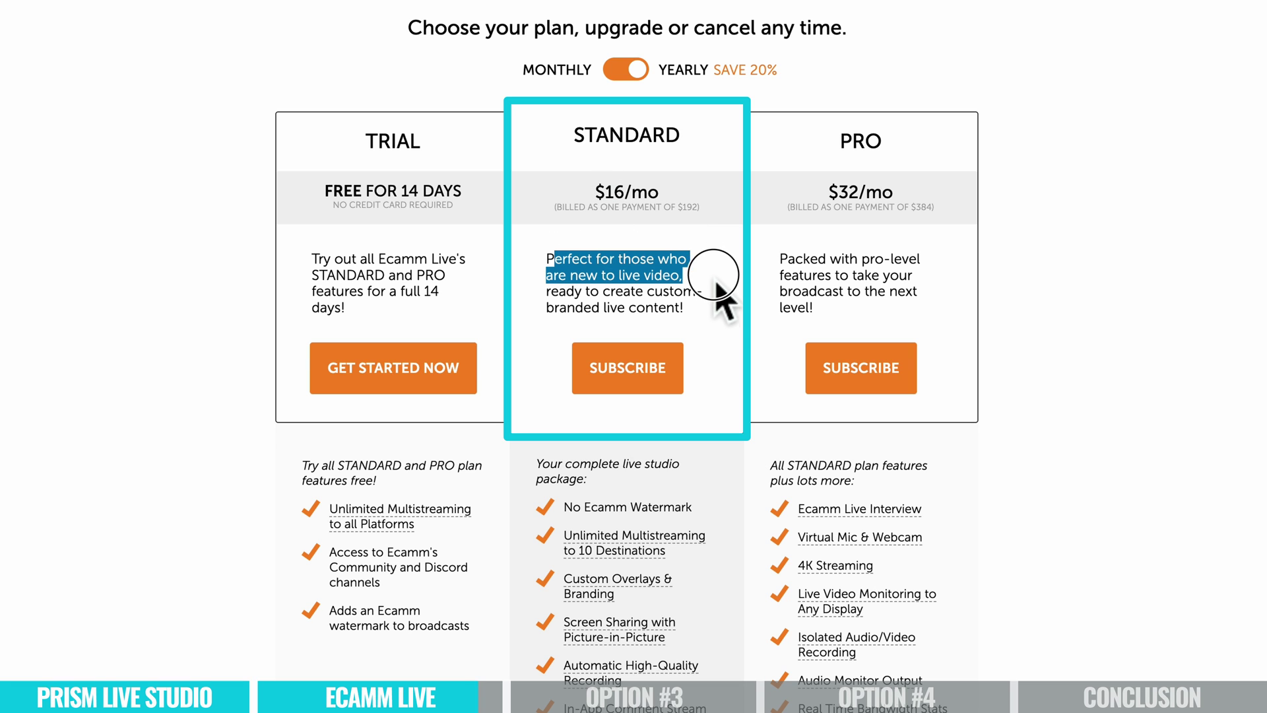
# Deselect the Standard plan text and scroll to compare Trial, Standard ($16/mo) and Pro ($32/mo).
pyautogui.click(708, 320)
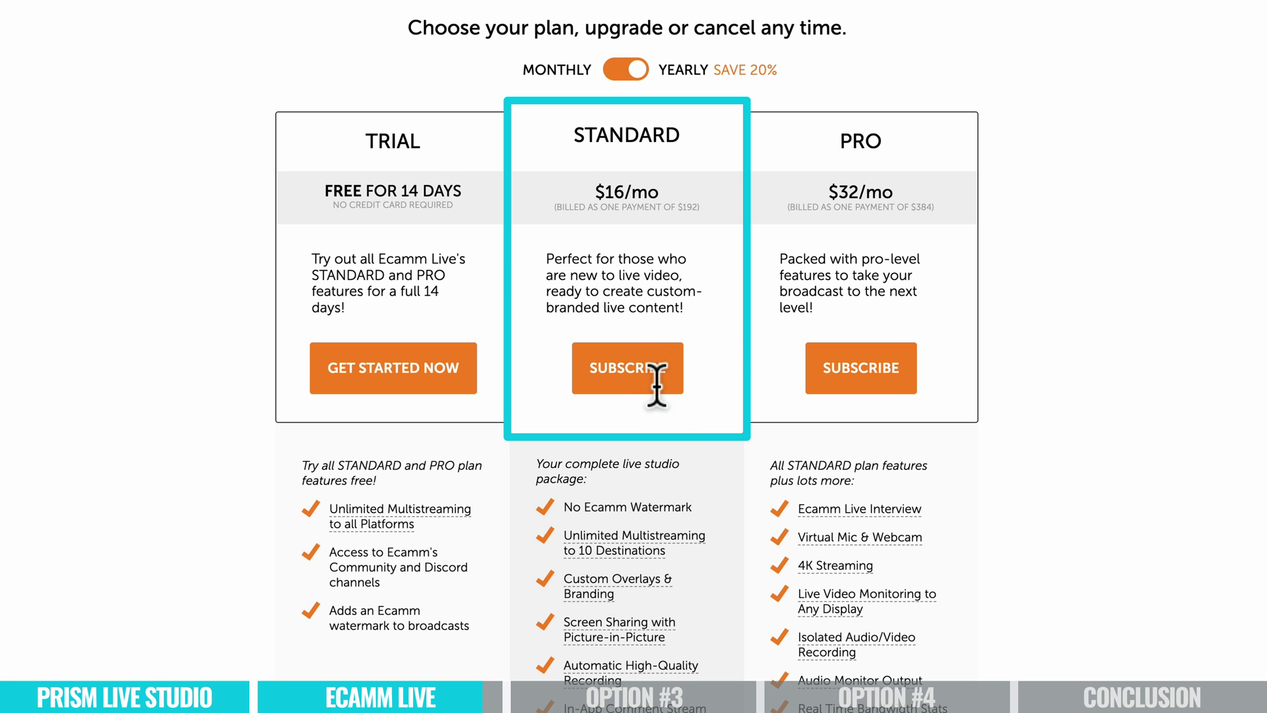
pyautogui.scroll(-3, 659, 390)
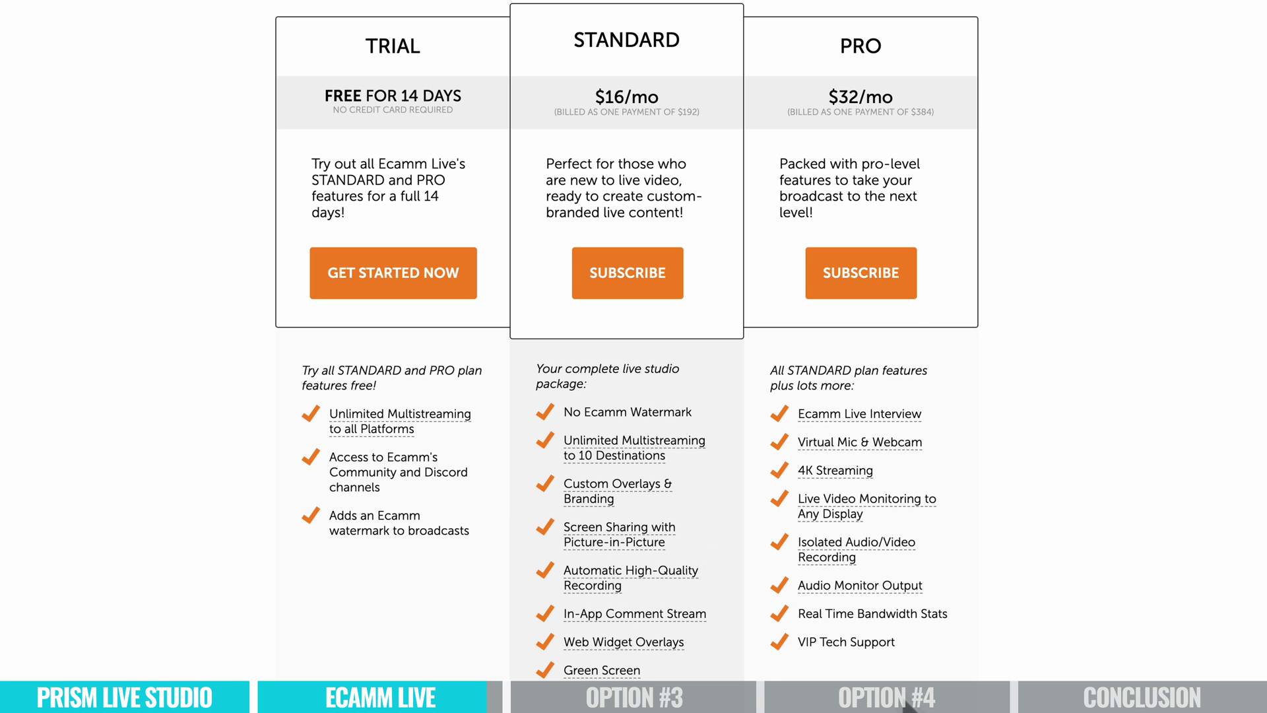
pyautogui.scroll(2, 995, 284)
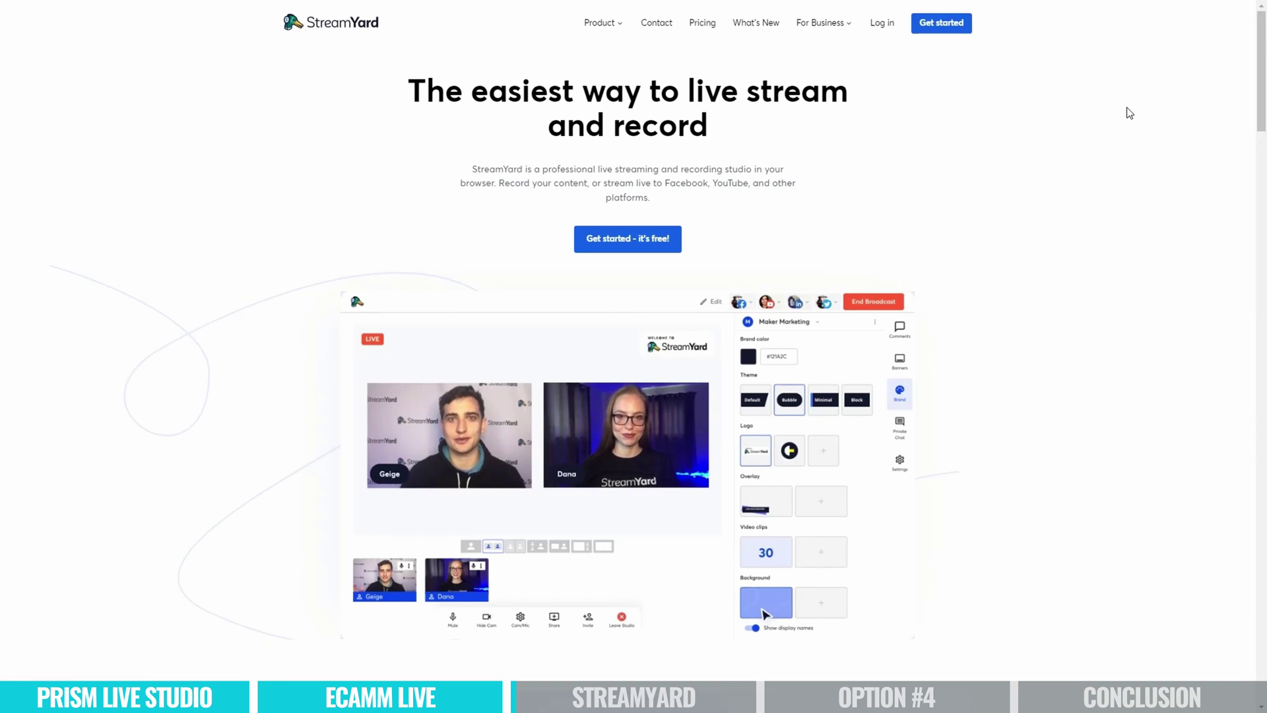
# Scroll down through the StreamYard homepage.
pyautogui.scroll(-6, 1129, 114)
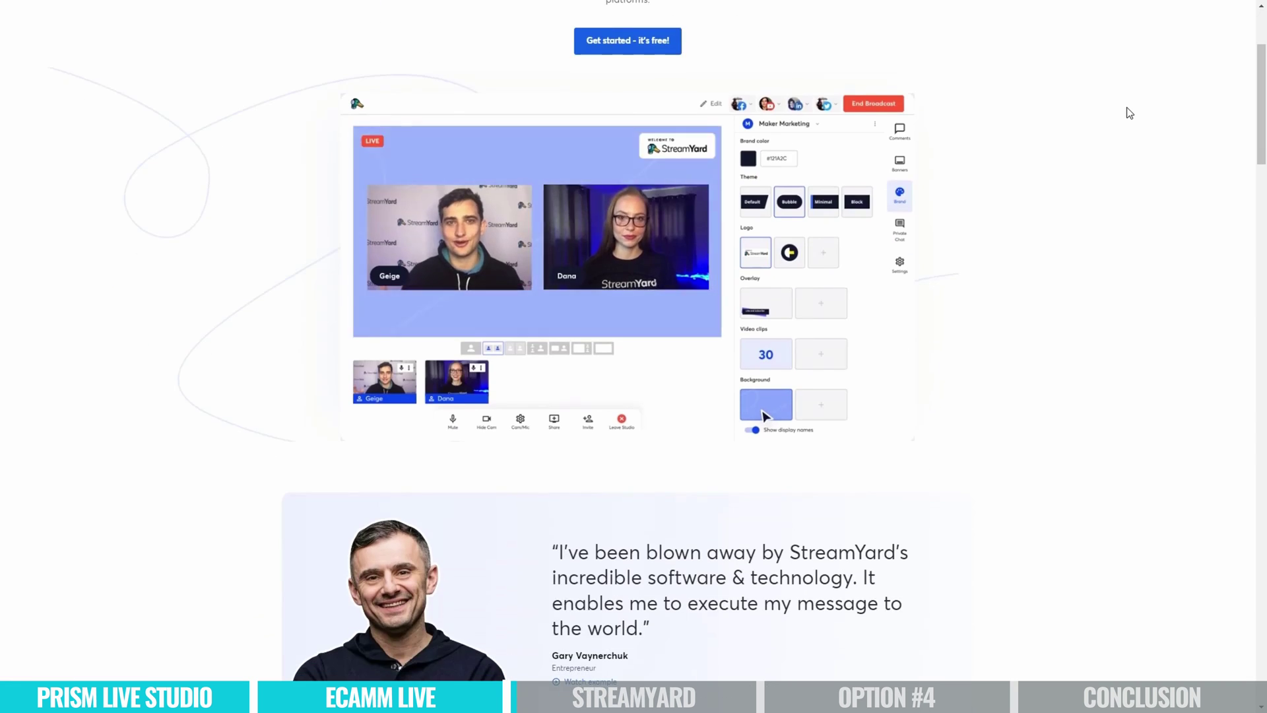
pyautogui.scroll(-3, 1129, 115)
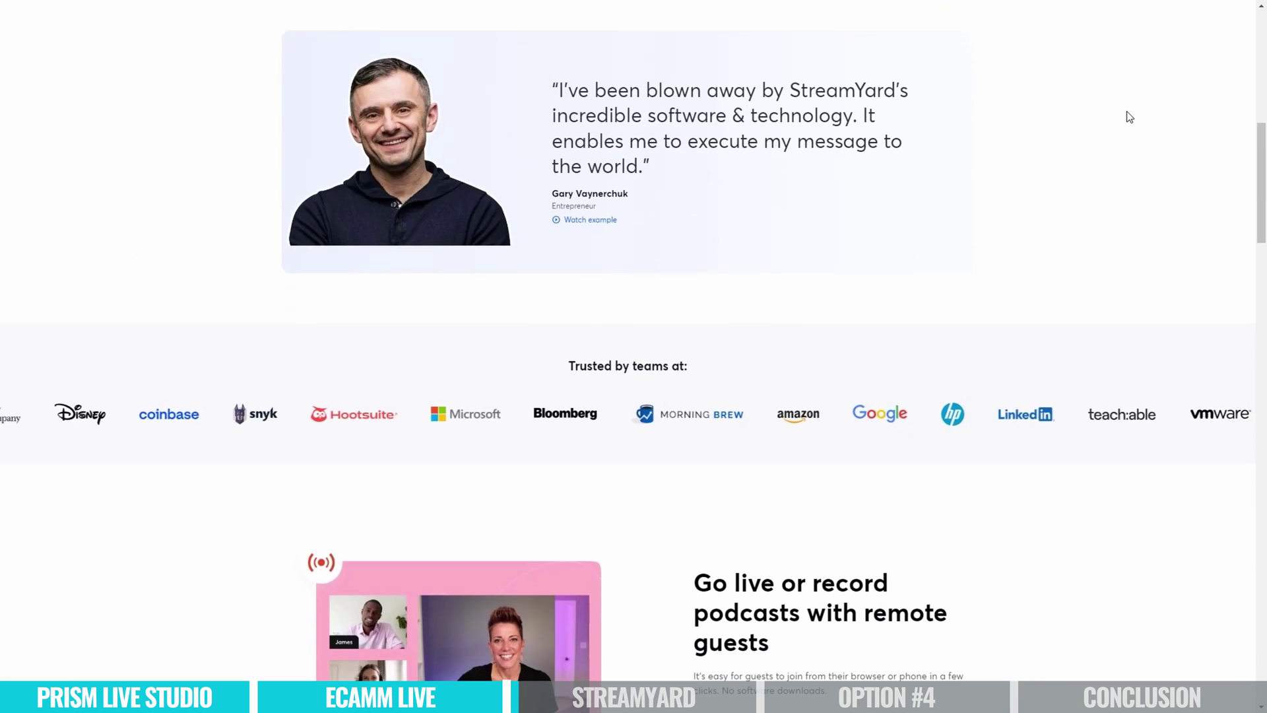
pyautogui.scroll(-6, 1130, 116)
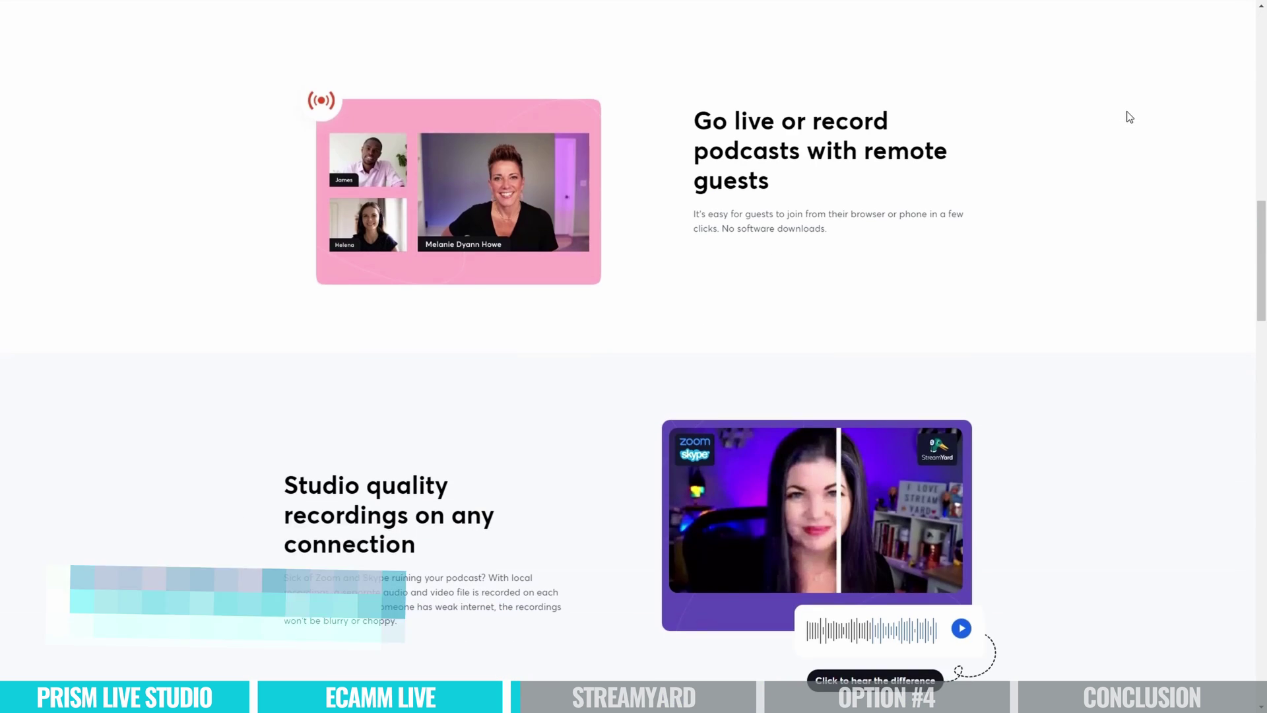
pyautogui.scroll(-8, 1129, 117)
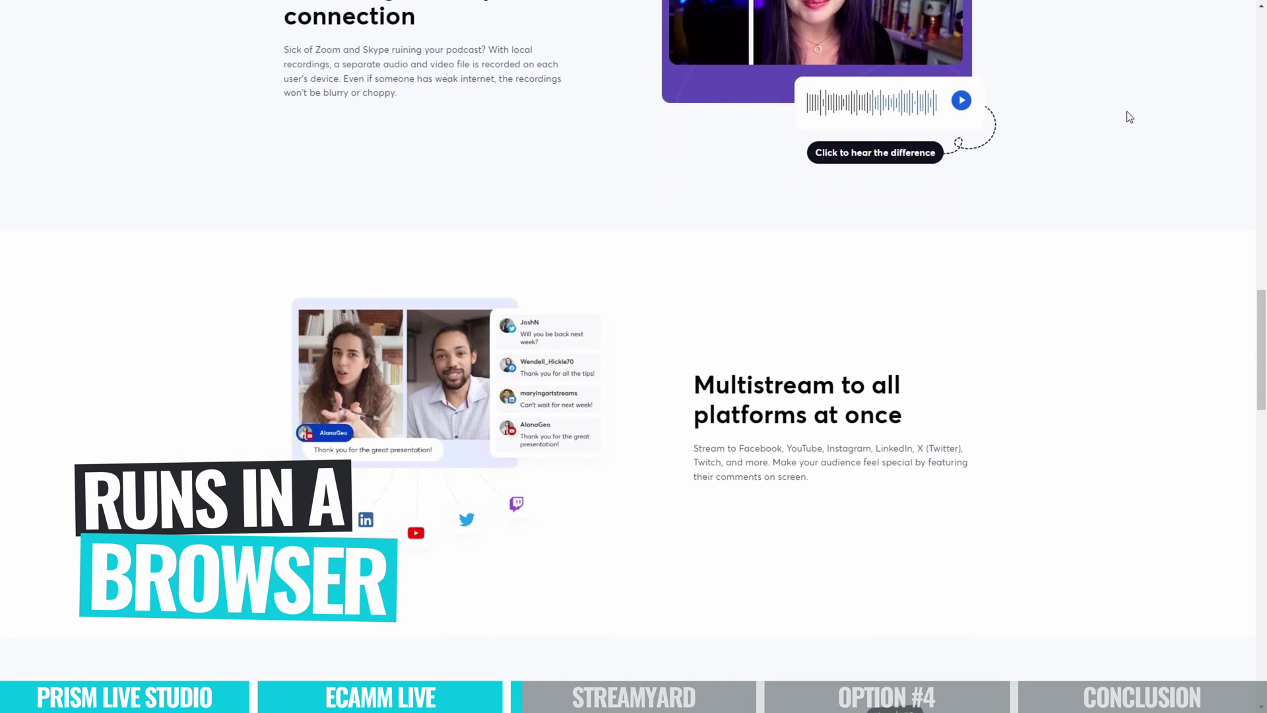
pyautogui.scroll(-4, 1129, 117)
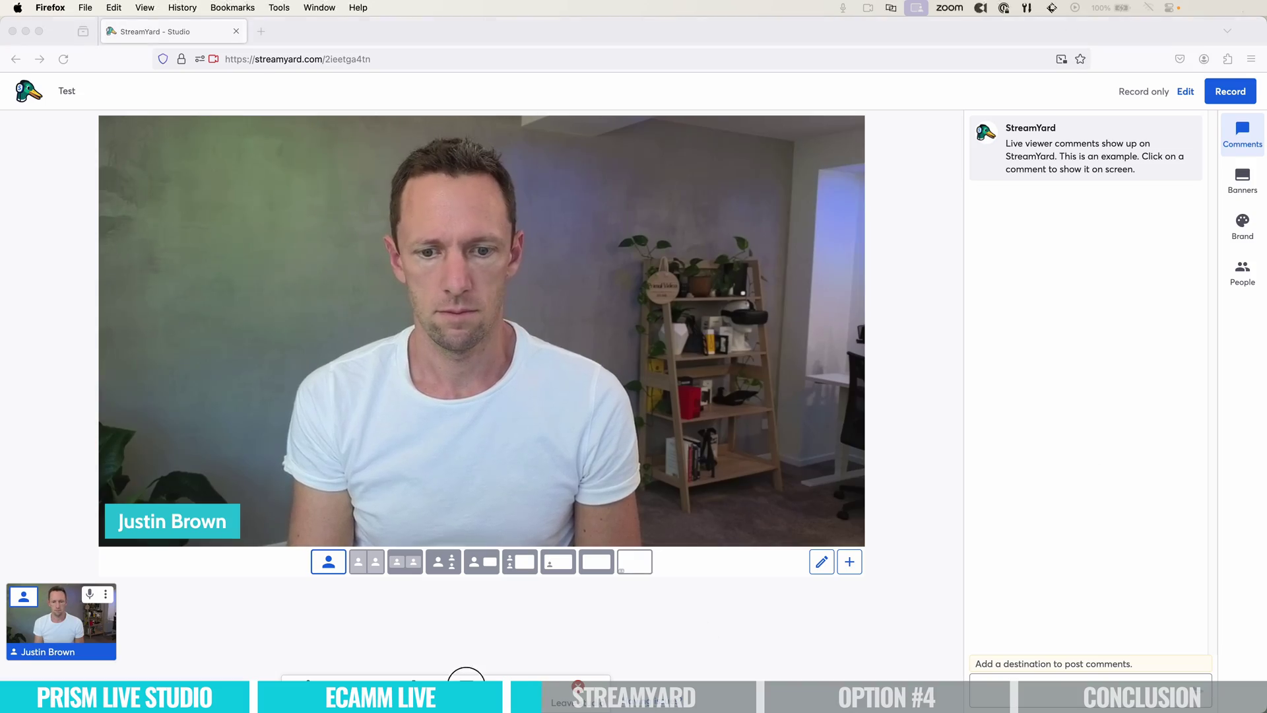
# Share Screen 1 via Firefox's prompt and put the shared screen on stage beside the camera.
pyautogui.click(465, 693)
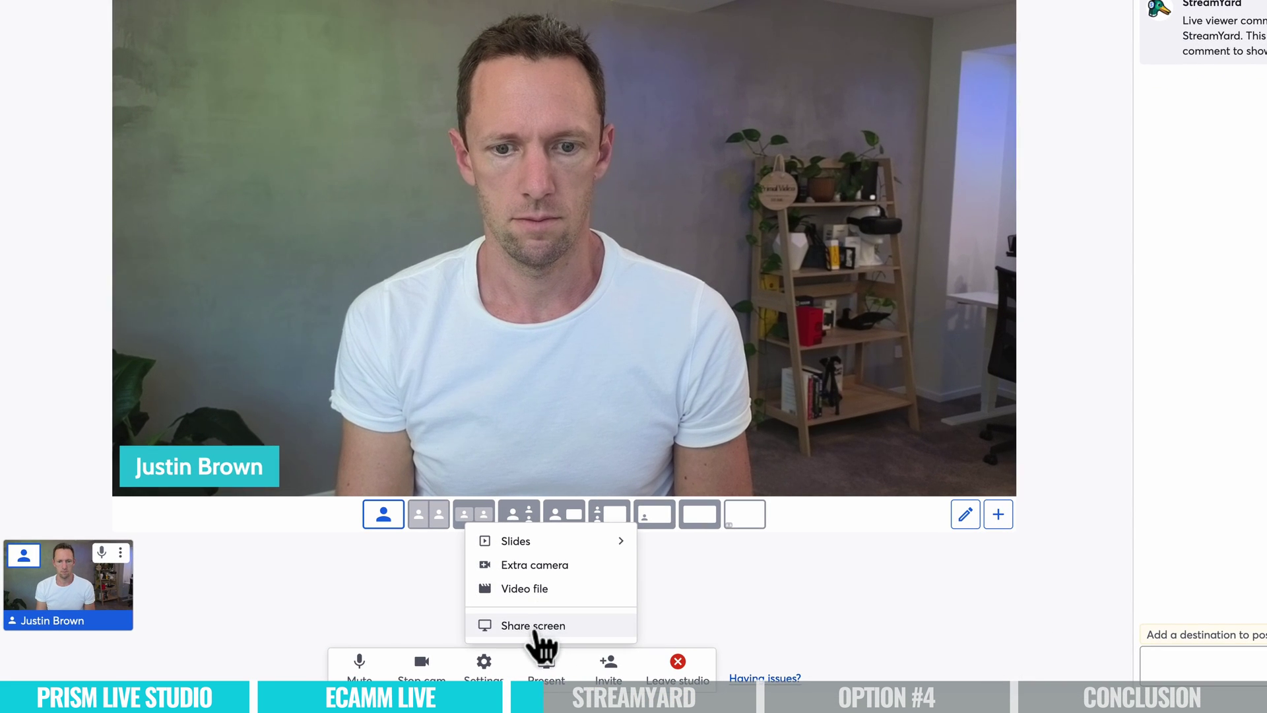
pyautogui.click(542, 627)
pyautogui.click(493, 9)
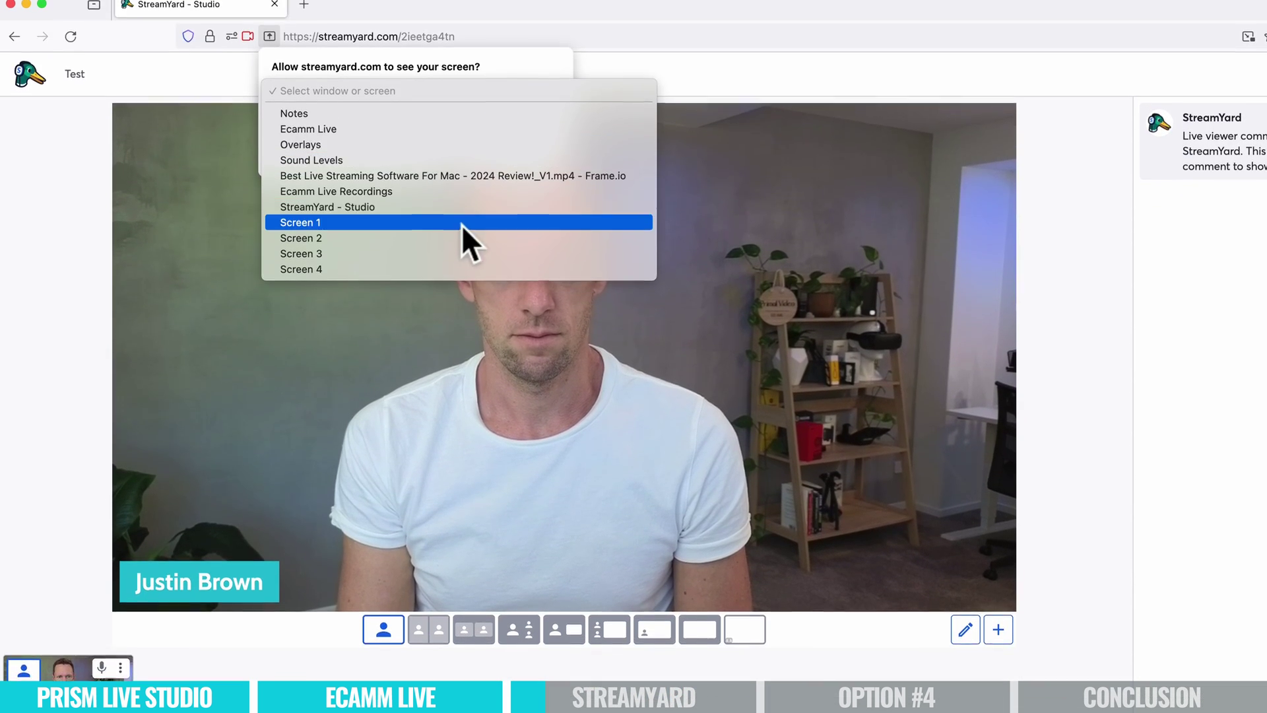
pyautogui.click(455, 254)
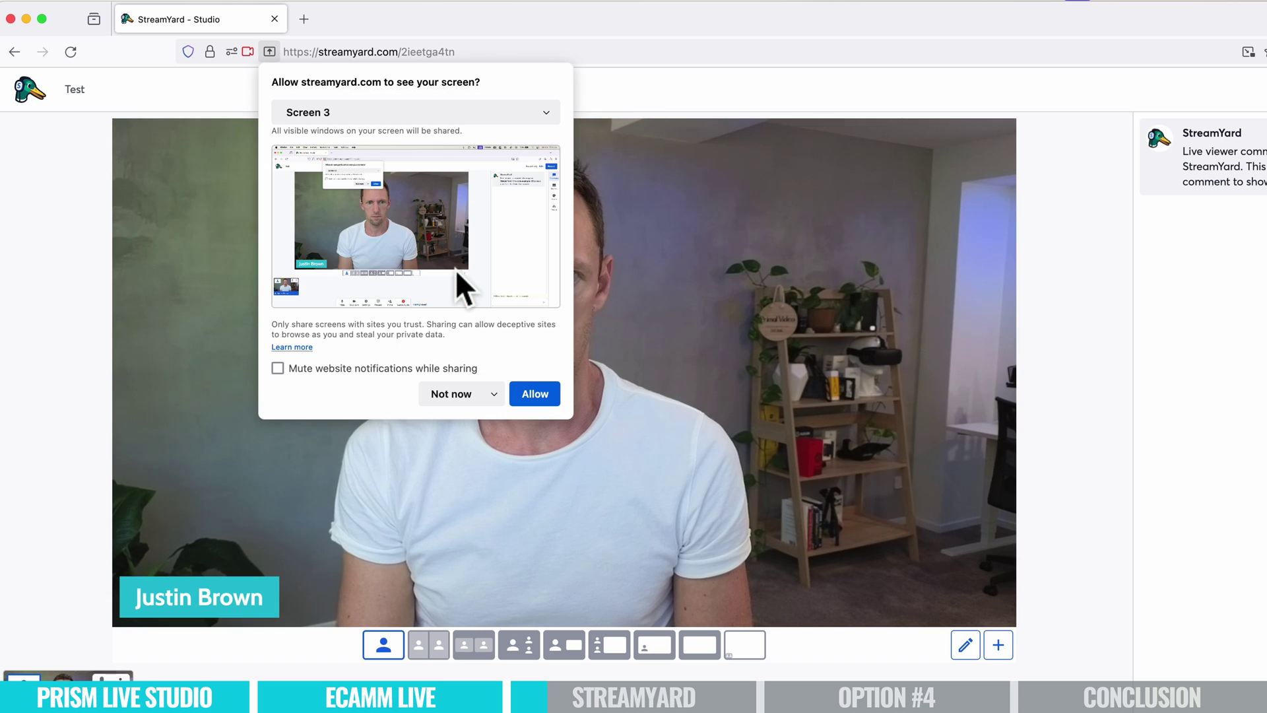
pyautogui.click(383, 112)
pyautogui.click(346, 319)
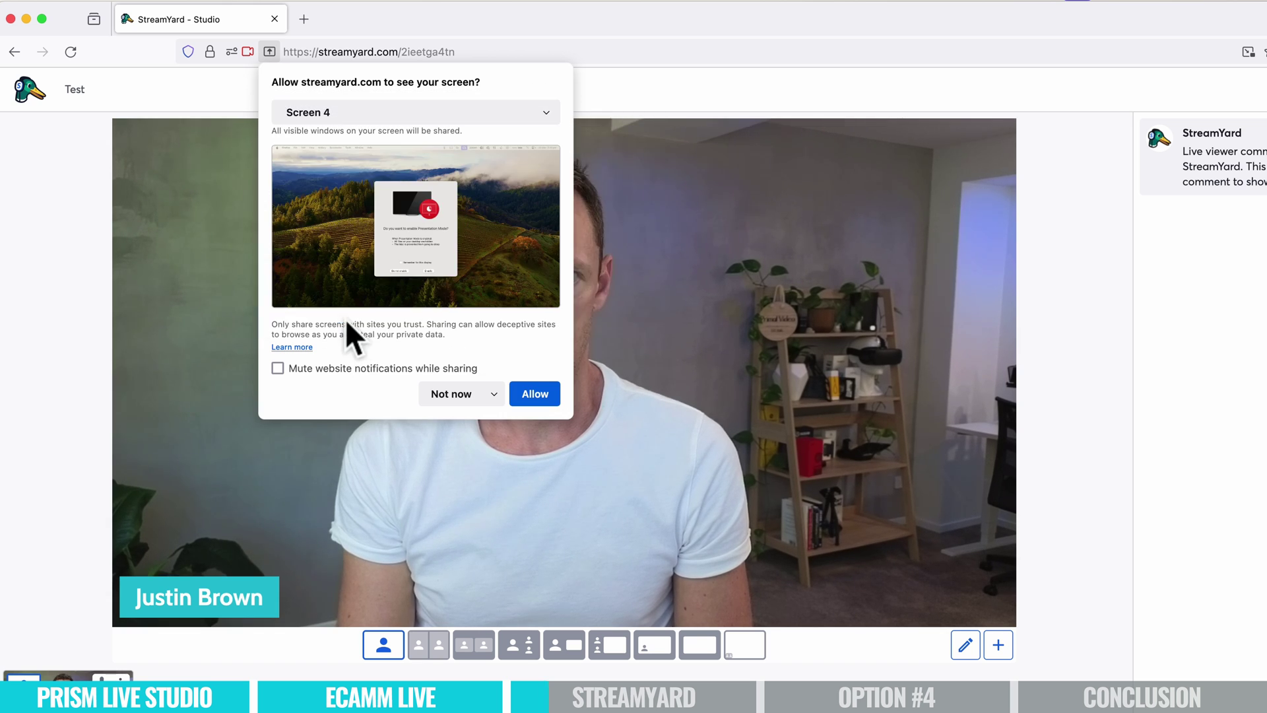
pyautogui.click(373, 114)
pyautogui.click(362, 267)
pyautogui.click(534, 393)
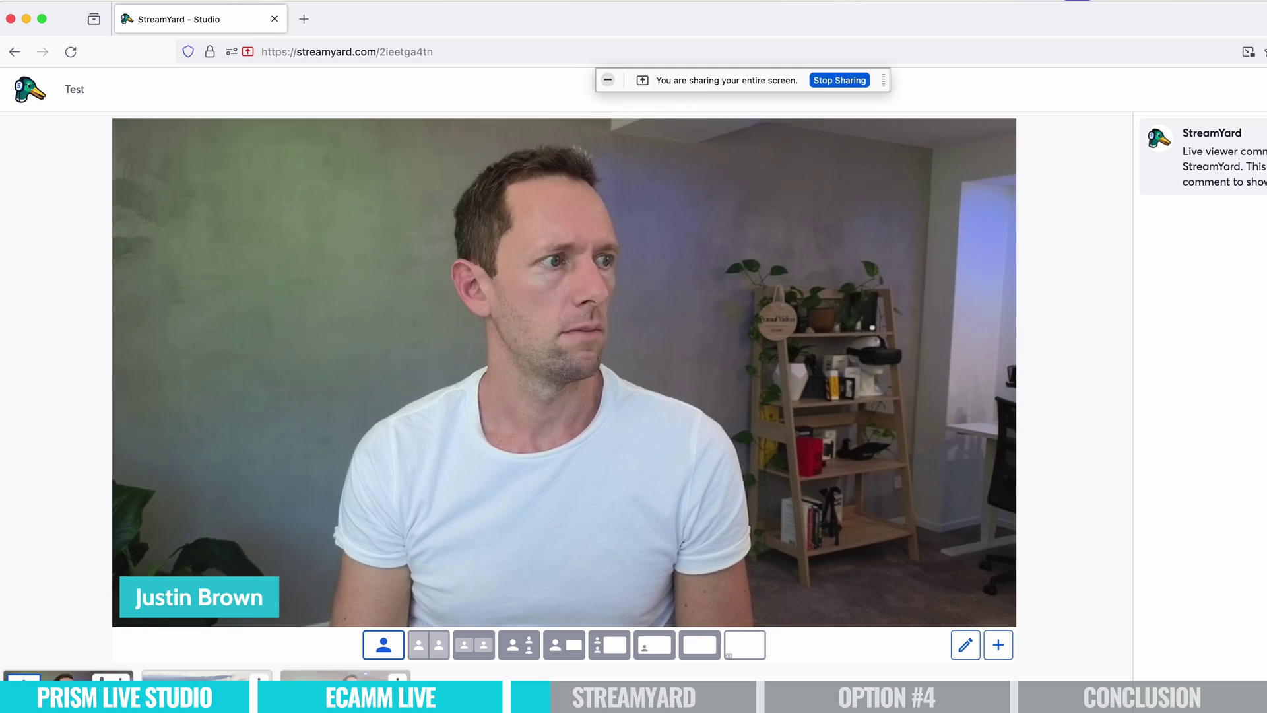
pyautogui.click(224, 705)
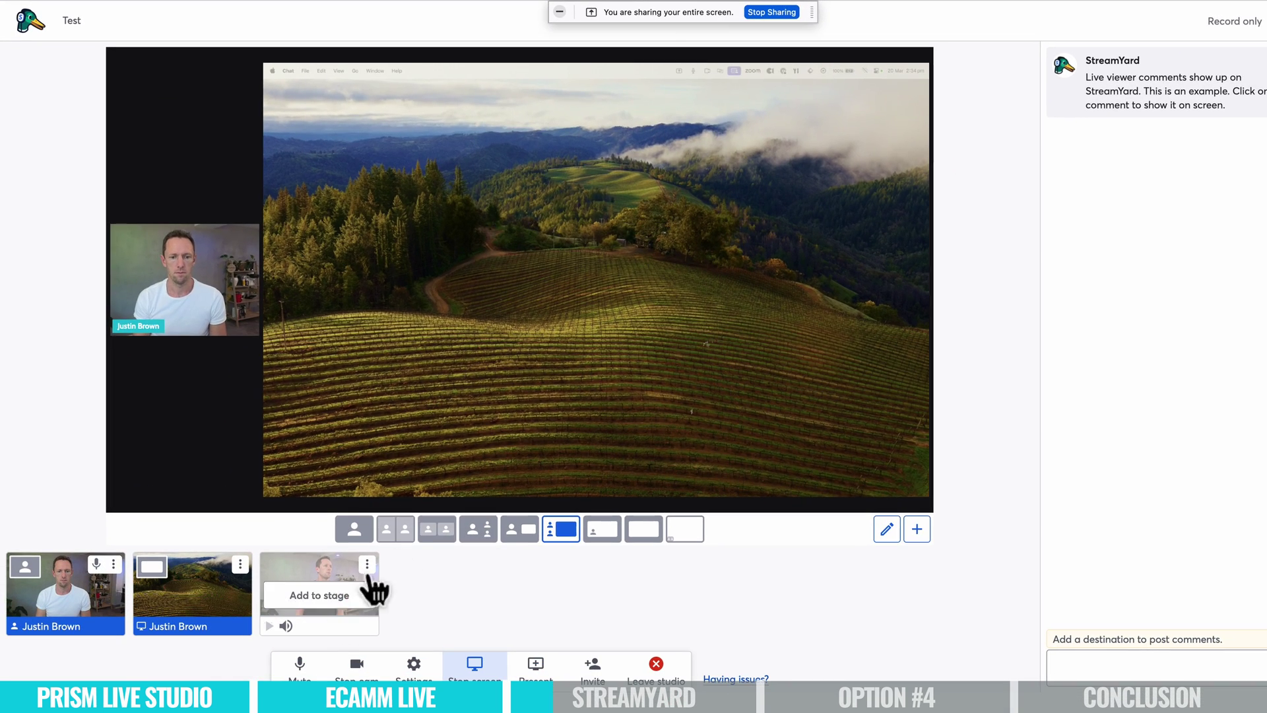
# Try the cropped, side-by-side, screen and picture-in-picture layouts, ending camera-large with screen inset.
pyautogui.click(433, 532)
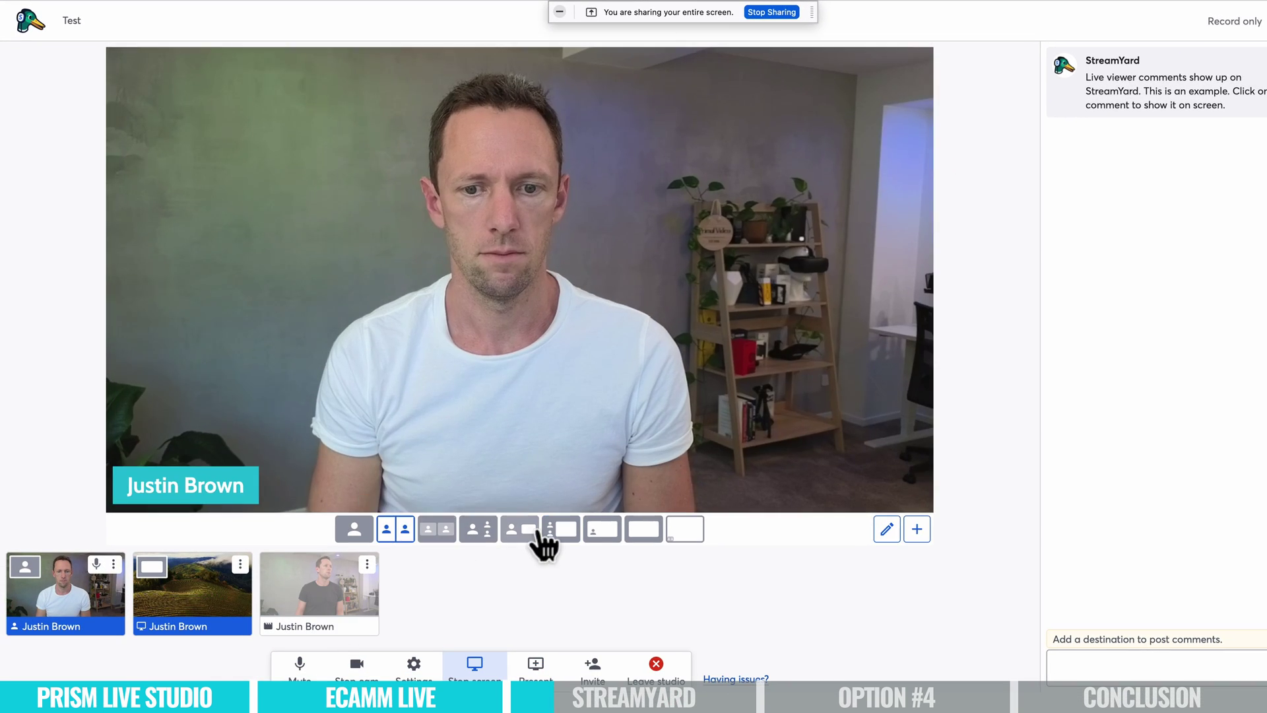
pyautogui.click(532, 532)
pyautogui.click(565, 532)
pyautogui.click(601, 531)
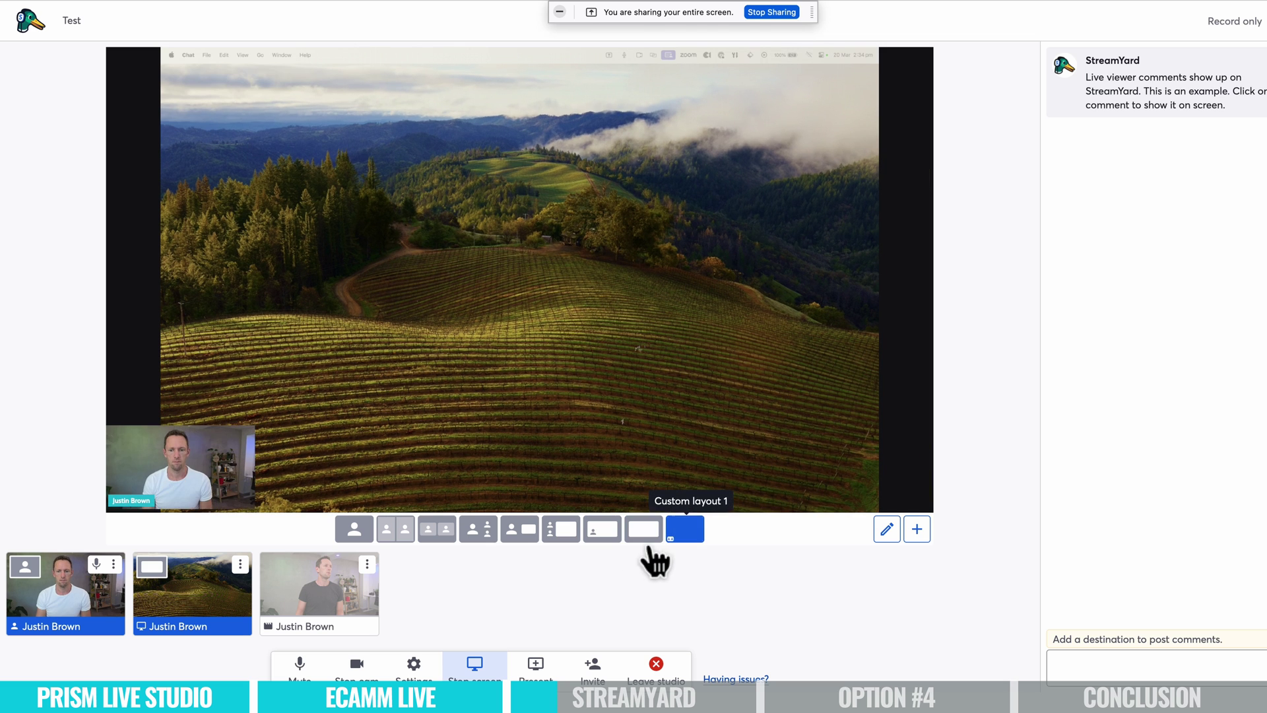
pyautogui.click(566, 532)
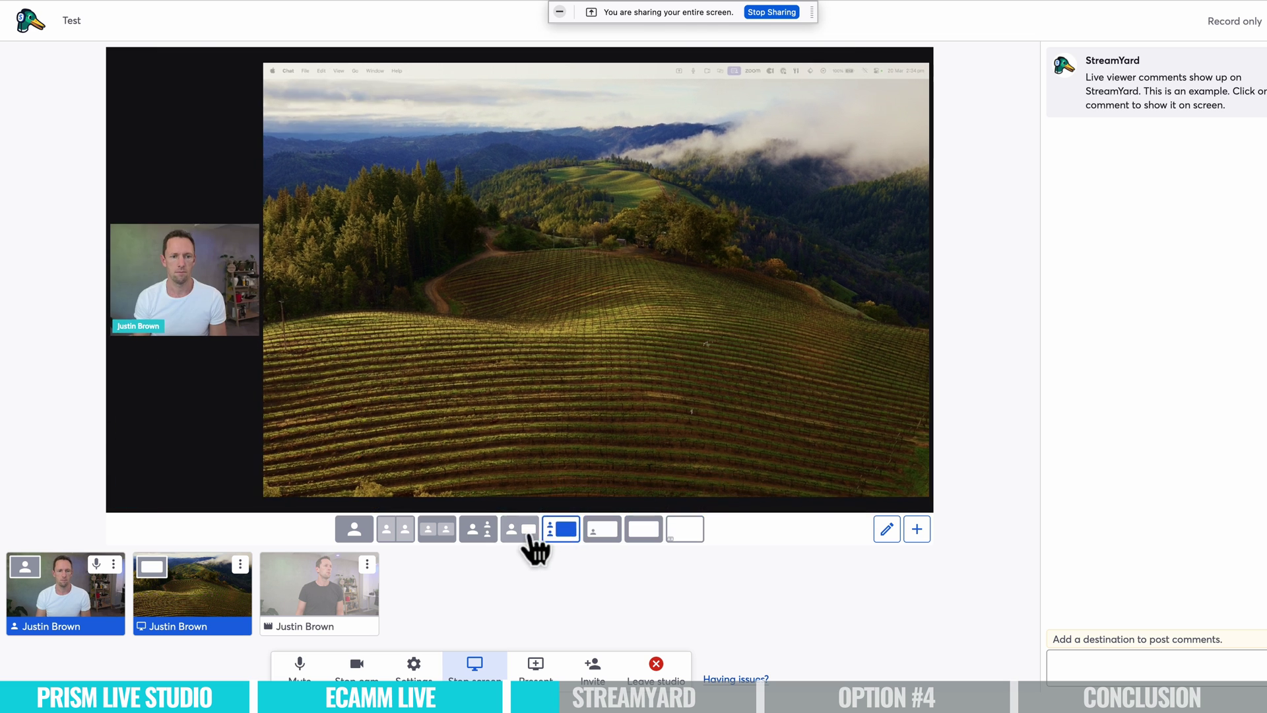
pyautogui.click(534, 531)
# Edit the layout so the screen share is large and the camera small in the top-left.
pyautogui.click(915, 140)
pyautogui.click(916, 529)
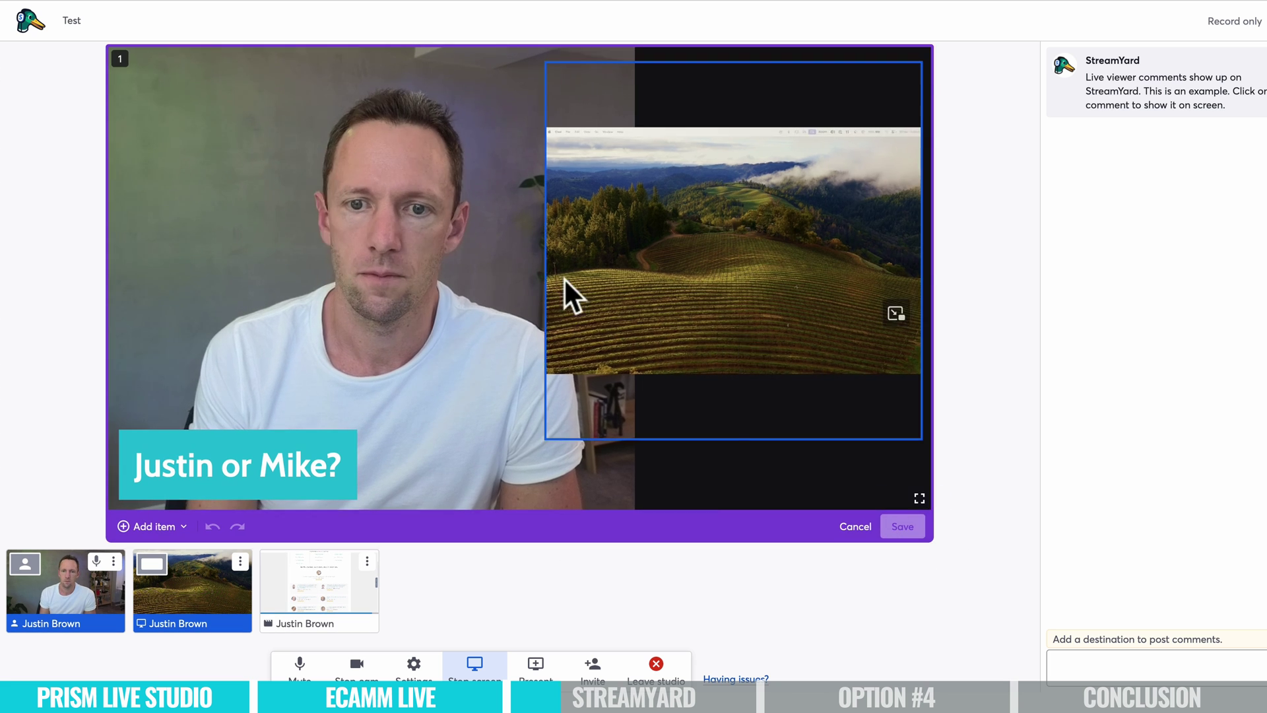
pyautogui.moveTo(565, 291); pyautogui.dragTo(568, 362)
pyautogui.moveTo(554, 318); pyautogui.dragTo(353, 313)
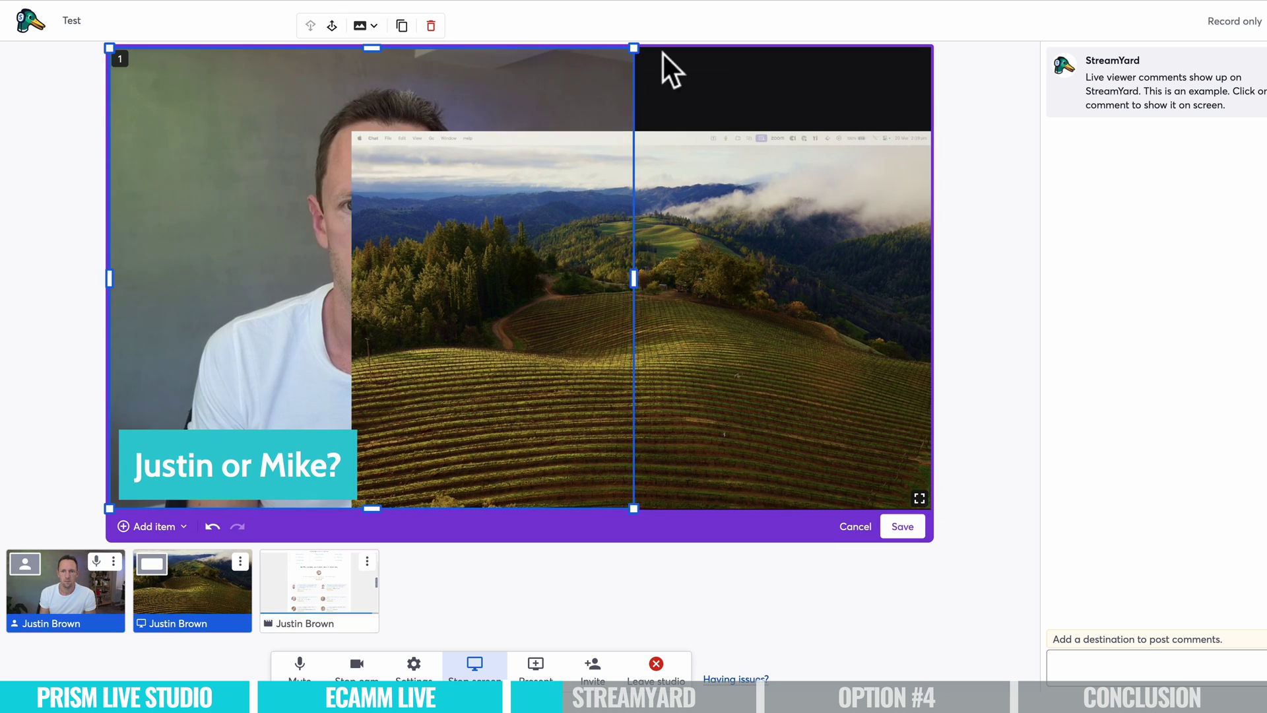
pyautogui.moveTo(635, 48); pyautogui.dragTo(350, 192)
pyautogui.moveTo(323, 405); pyautogui.dragTo(323, 178)
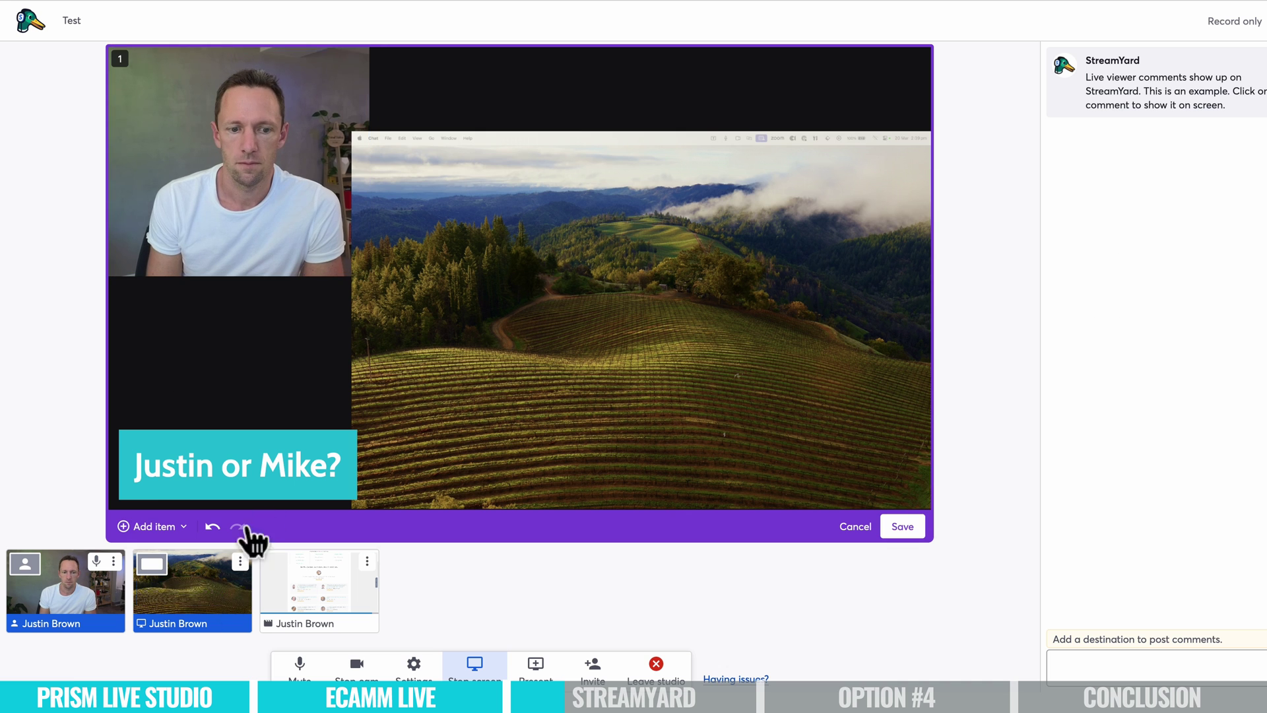
# Add a second camera slot at the top-right and save as Custom layout 2.
pyautogui.click(208, 585)
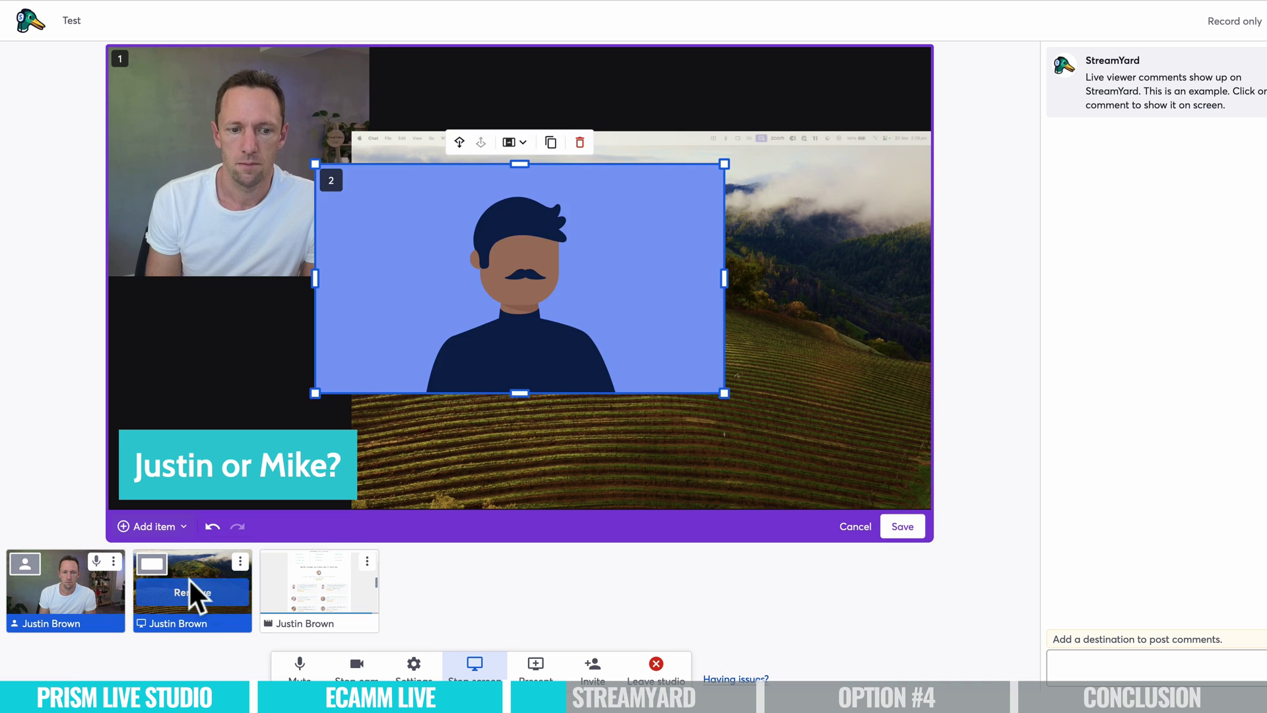
pyautogui.moveTo(340, 346); pyautogui.dragTo(546, 258)
pyautogui.click(914, 531)
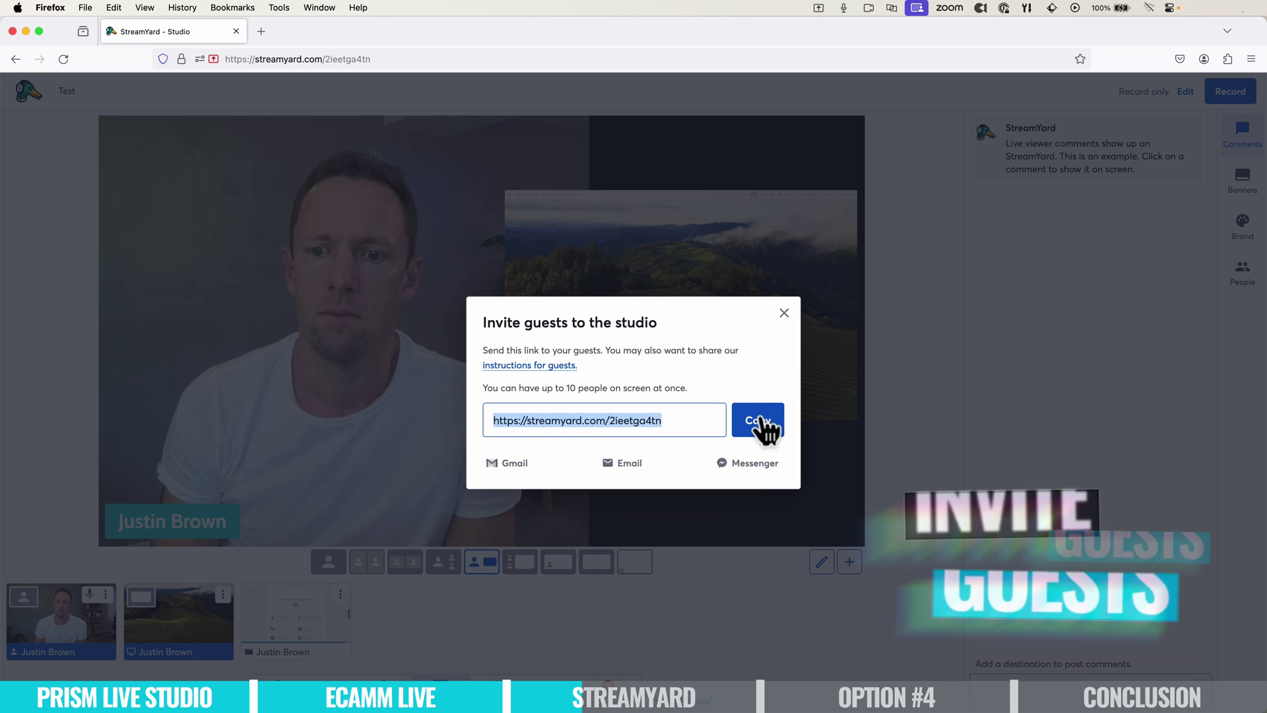
# Copy the invite link, bring the guest on stage, and try solo, cropped and group layouts.
pyautogui.click(756, 418)
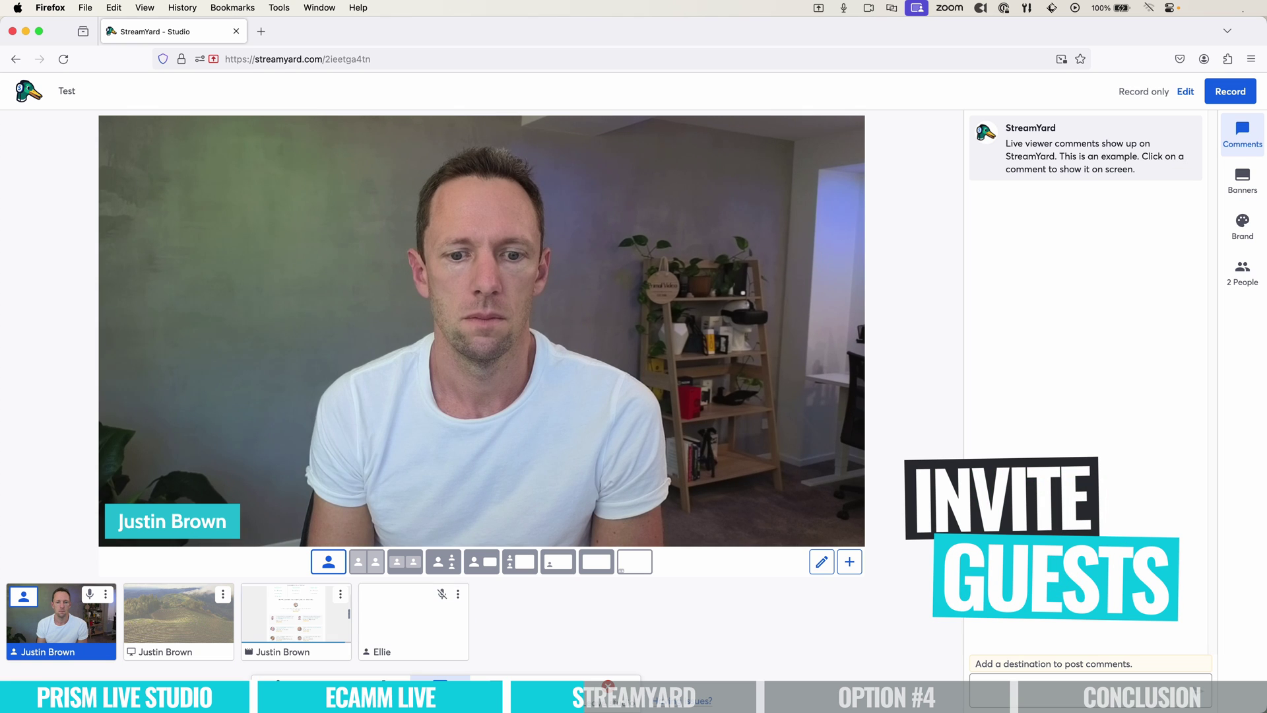
pyautogui.click(413, 623)
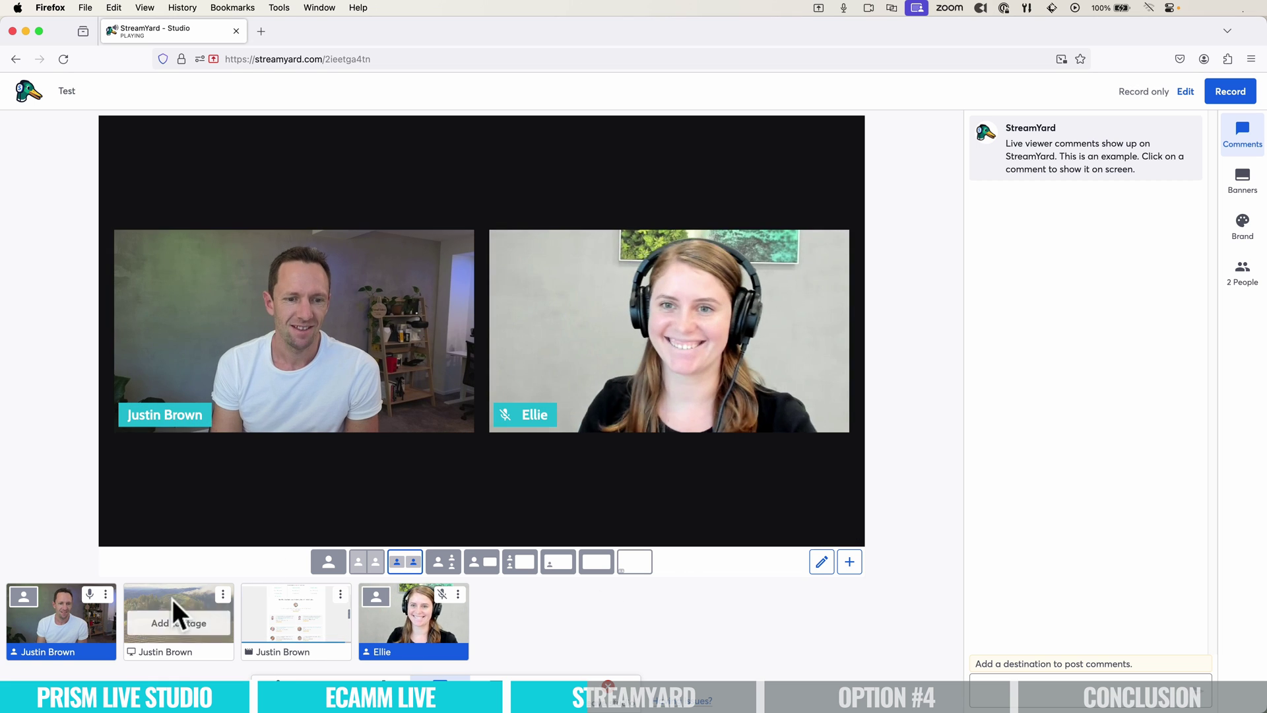
pyautogui.click(376, 596)
pyautogui.click(33, 599)
pyautogui.click(374, 562)
pyautogui.click(414, 564)
pyautogui.click(453, 565)
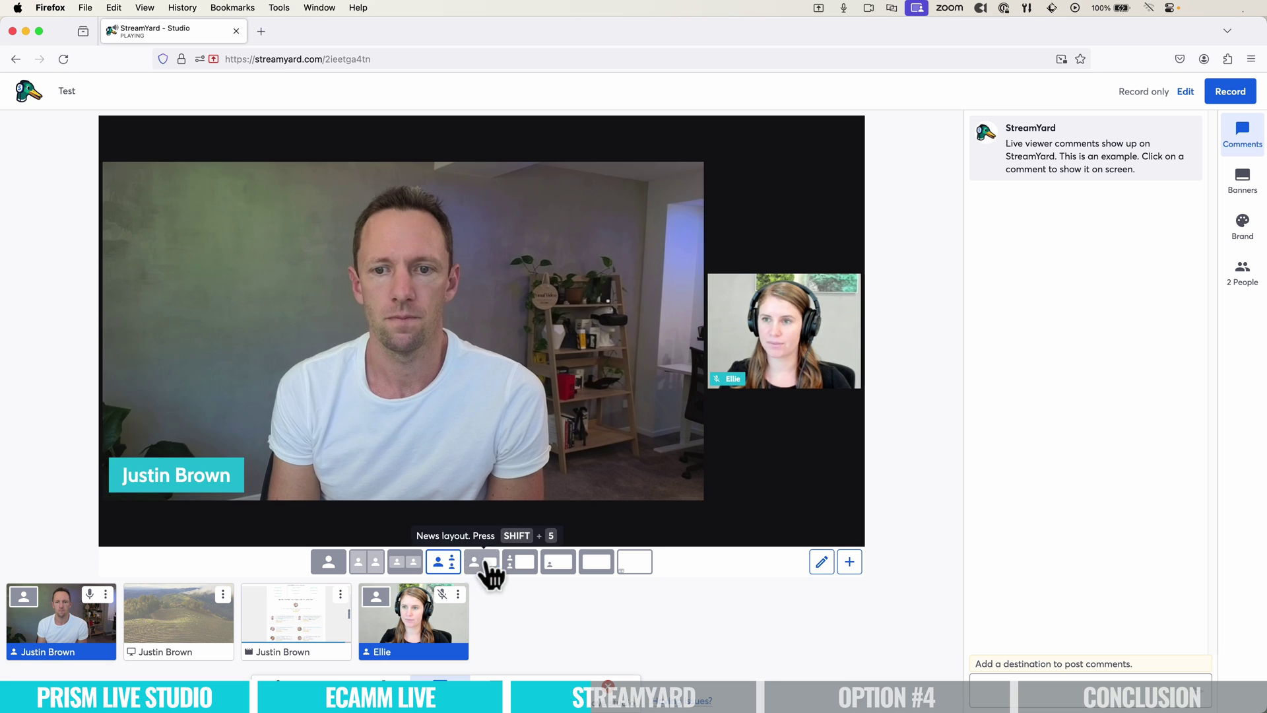
# Add the screen share, cycle its layouts and Custom layout 1, ending on the group layout.
pyautogui.click(190, 627)
pyautogui.click(520, 564)
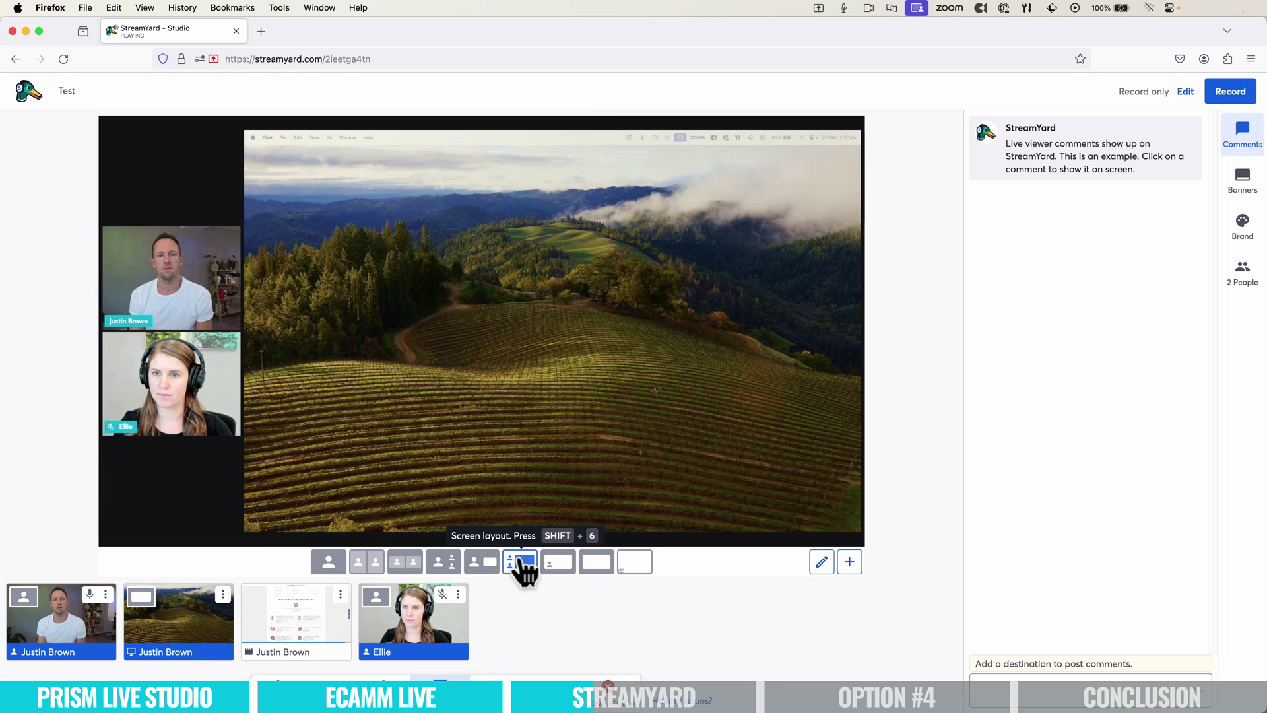
pyautogui.click(559, 563)
pyautogui.click(635, 562)
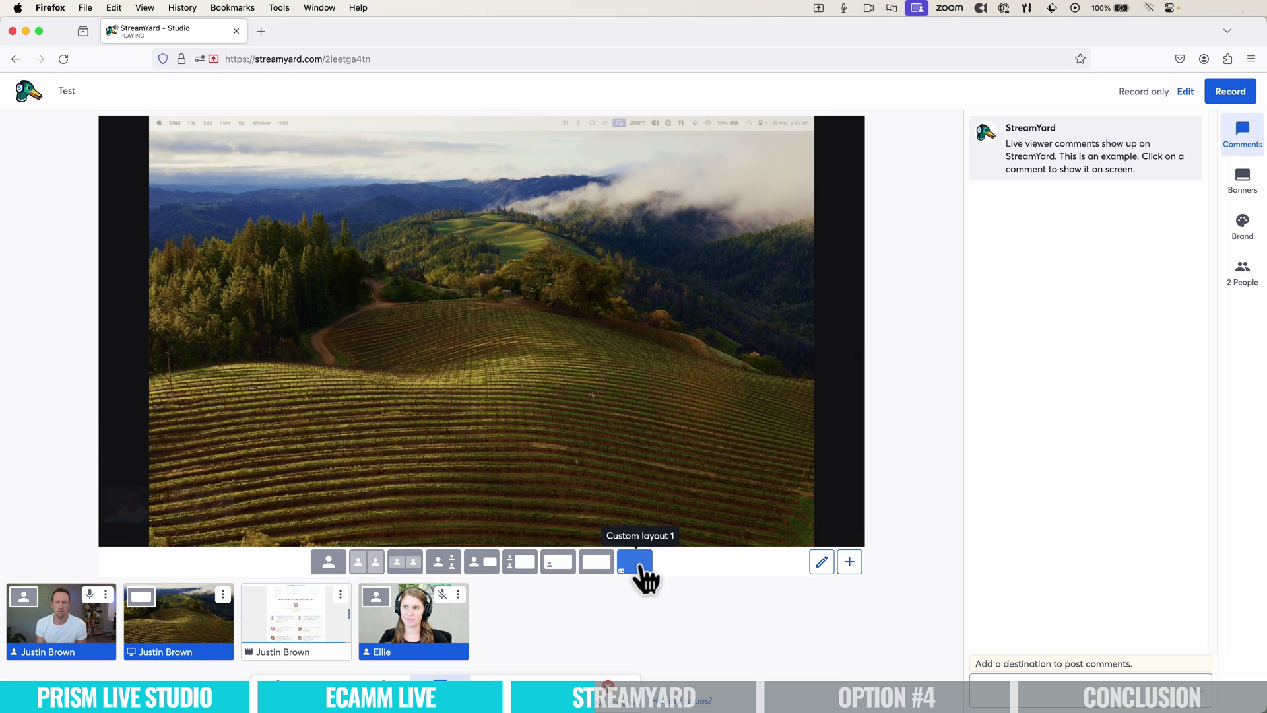
pyautogui.click(530, 564)
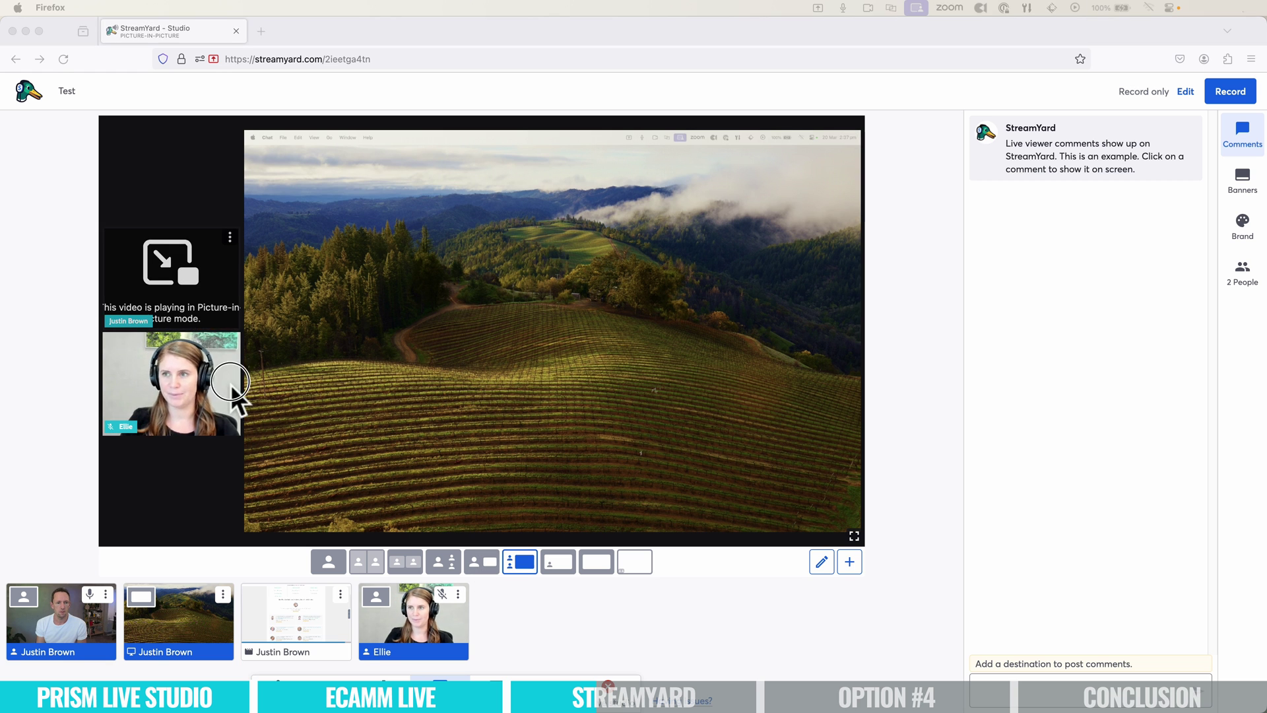
pyautogui.click(404, 562)
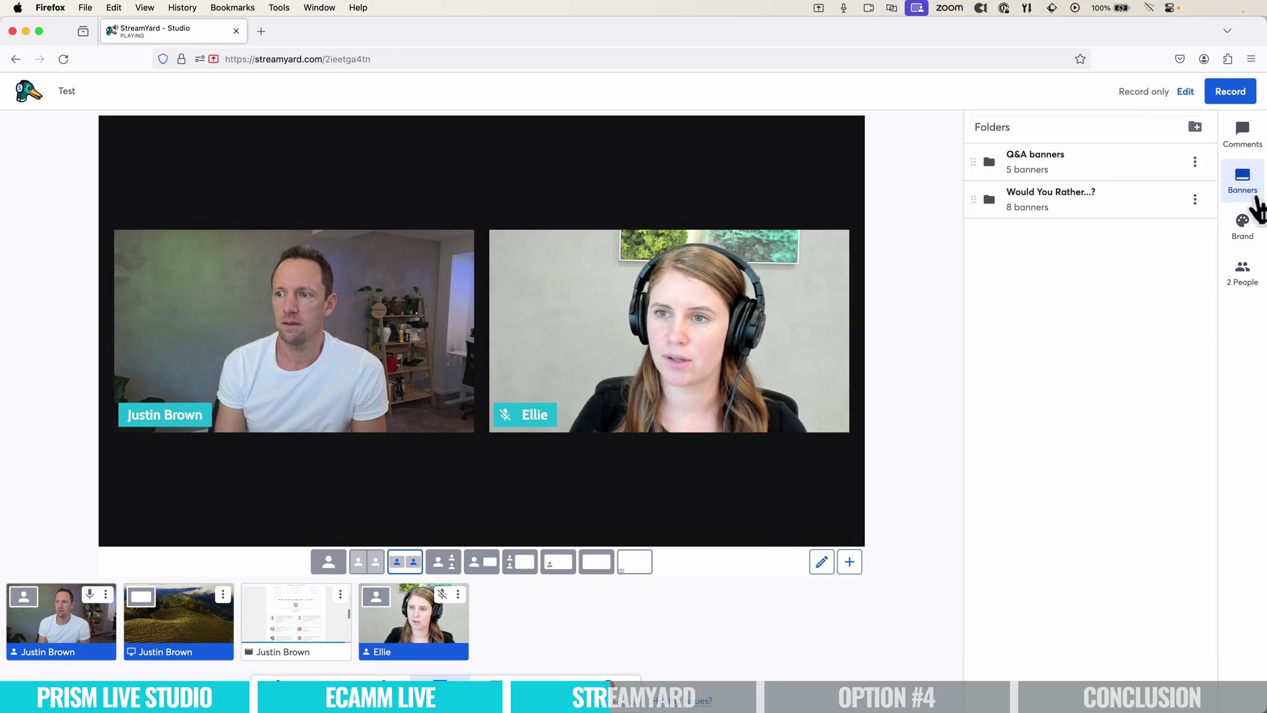
# Open the Q&A folder and show the MAC OR PC?, Coffee or Tea? and Justin or Mike? banners.
pyautogui.click(1090, 173)
pyautogui.click(1065, 173)
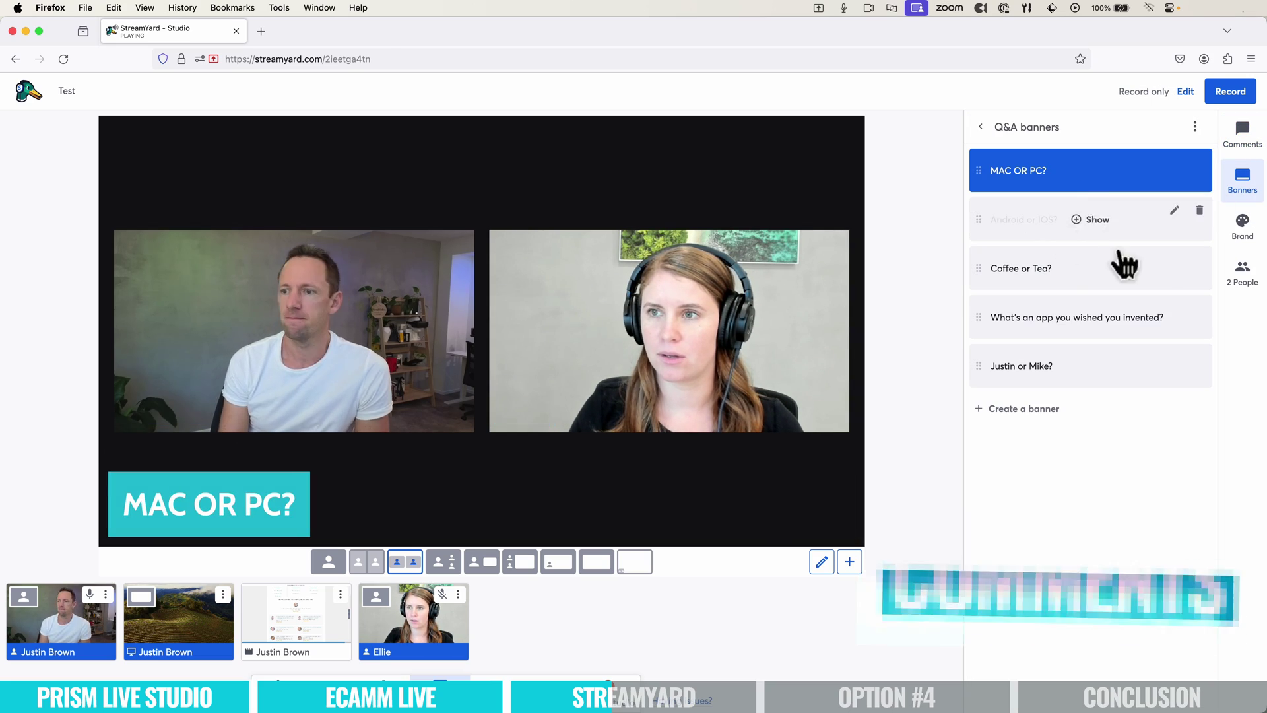
pyautogui.click(1087, 271)
pyautogui.click(1056, 366)
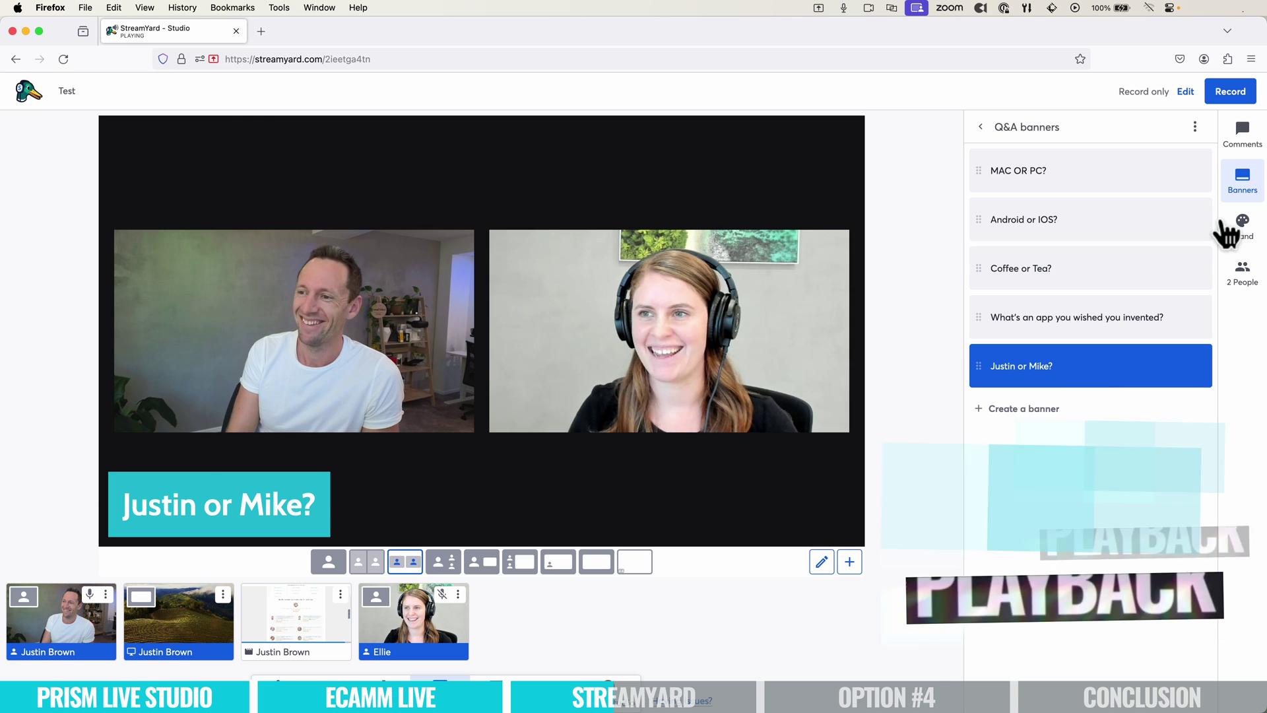
# Show then hide the example comment, and choose Primal Video as the streaming destination.
pyautogui.click(1242, 135)
pyautogui.click(1086, 157)
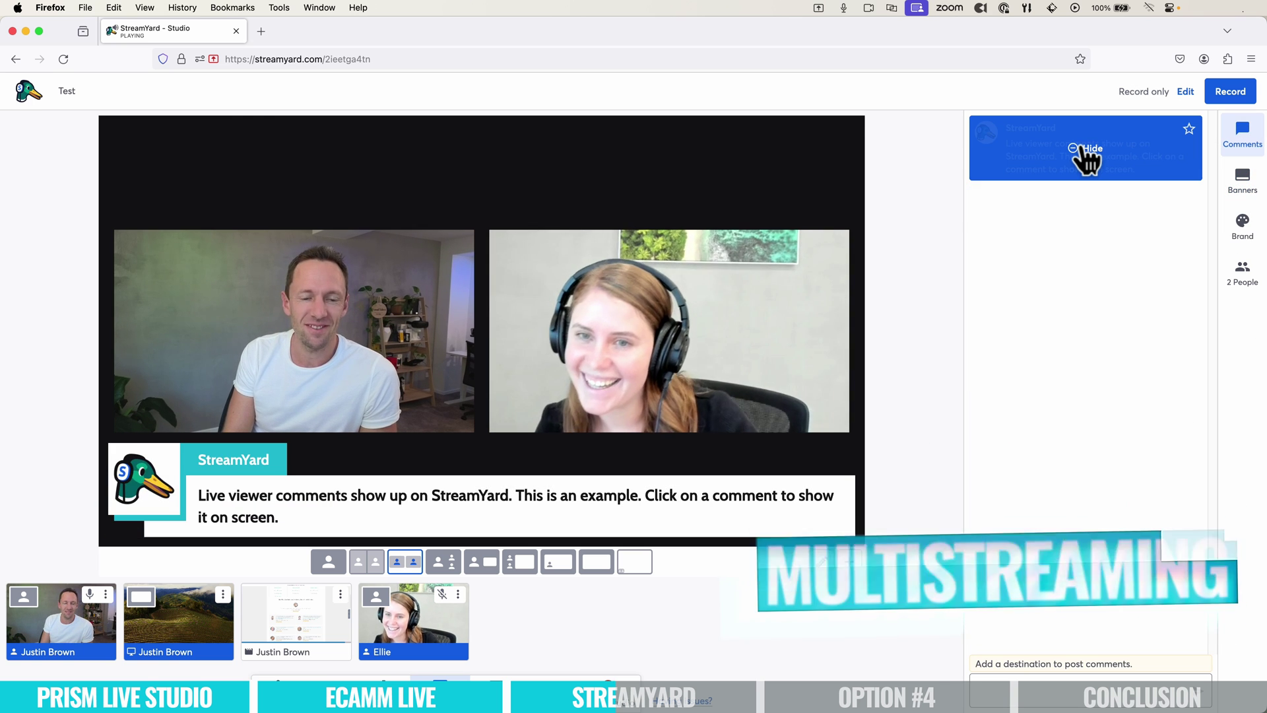
pyautogui.click(1074, 156)
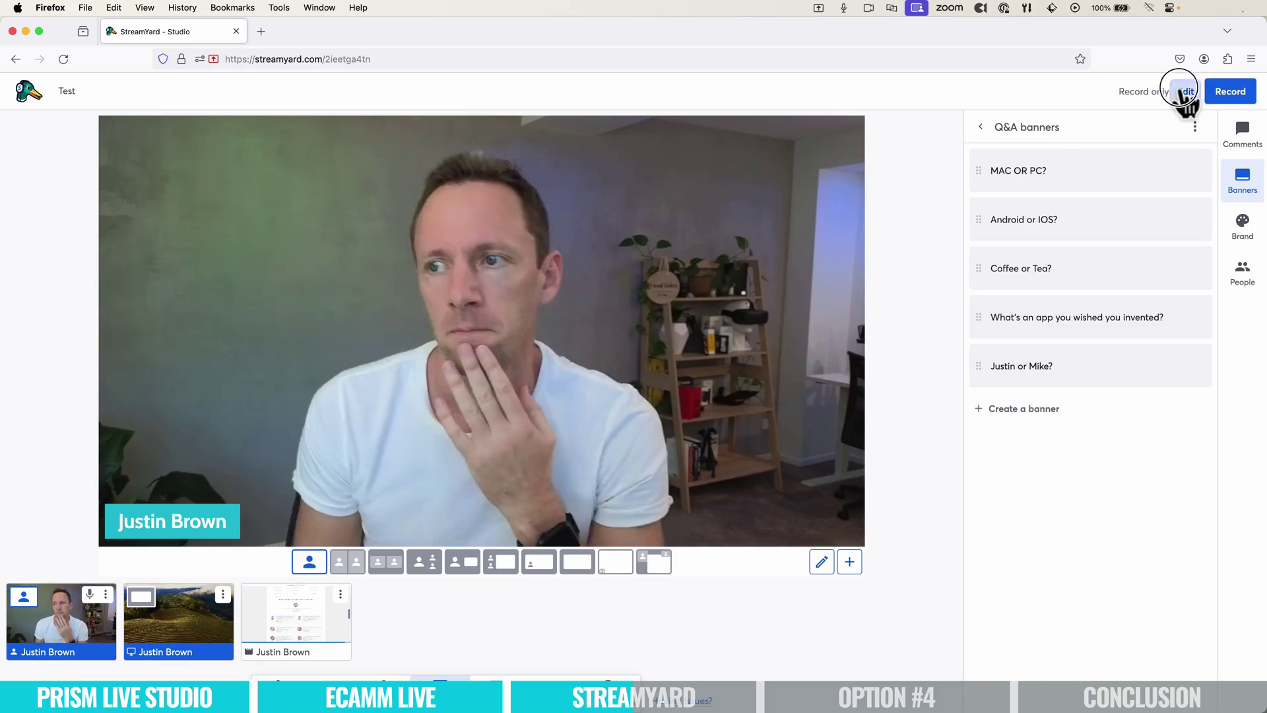
pyautogui.click(1185, 91)
pyautogui.click(467, 210)
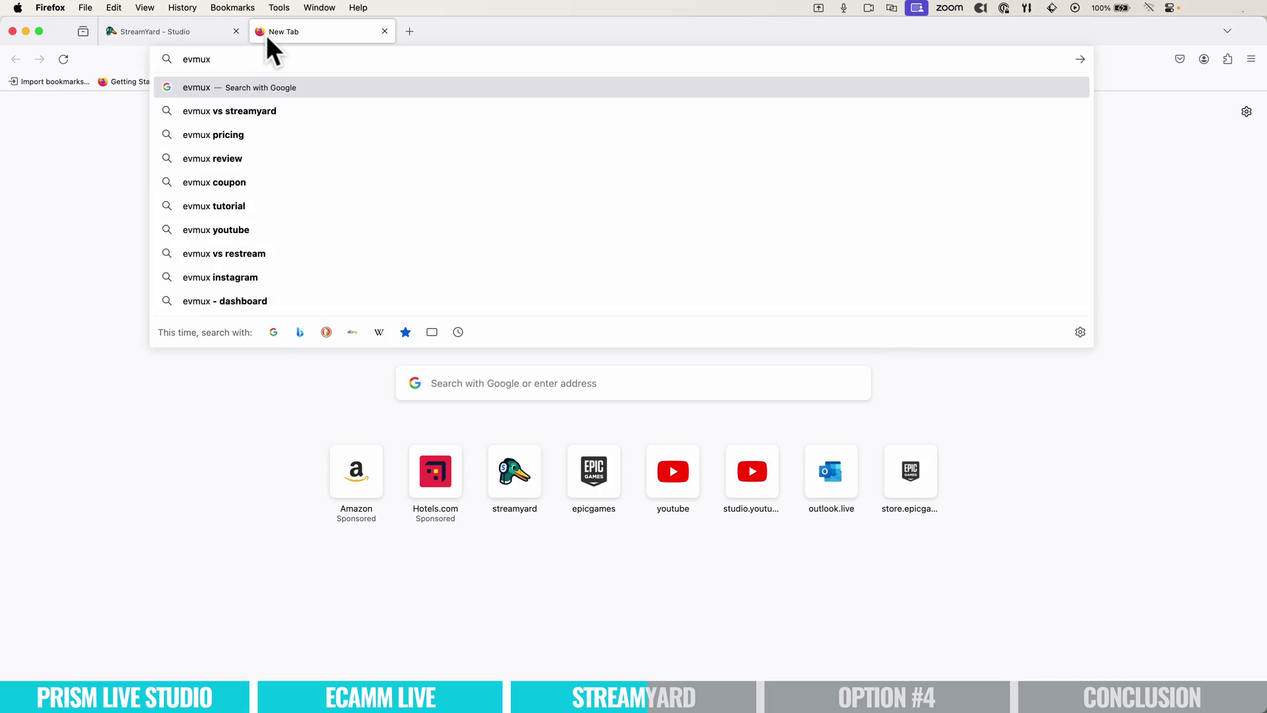
# Search for 'evmux', open the evmux homepage from the results, and scroll through it.
pyautogui.press('Return')
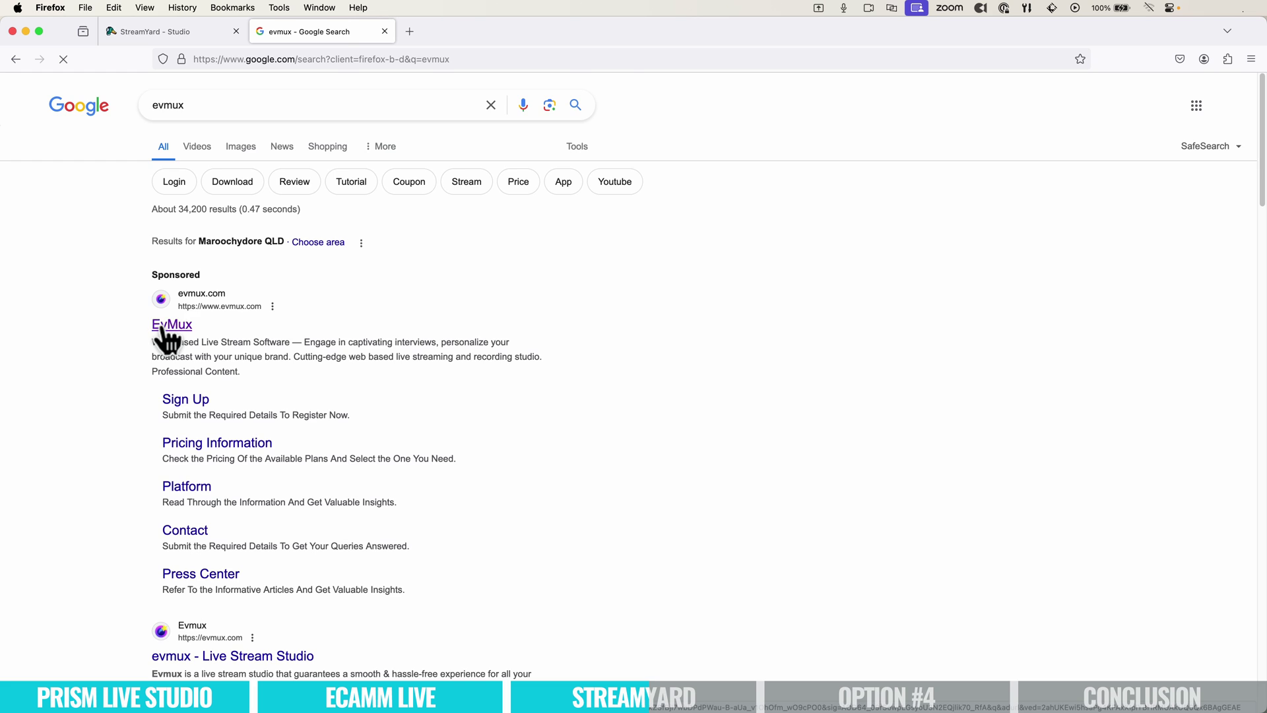
pyautogui.click(161, 328)
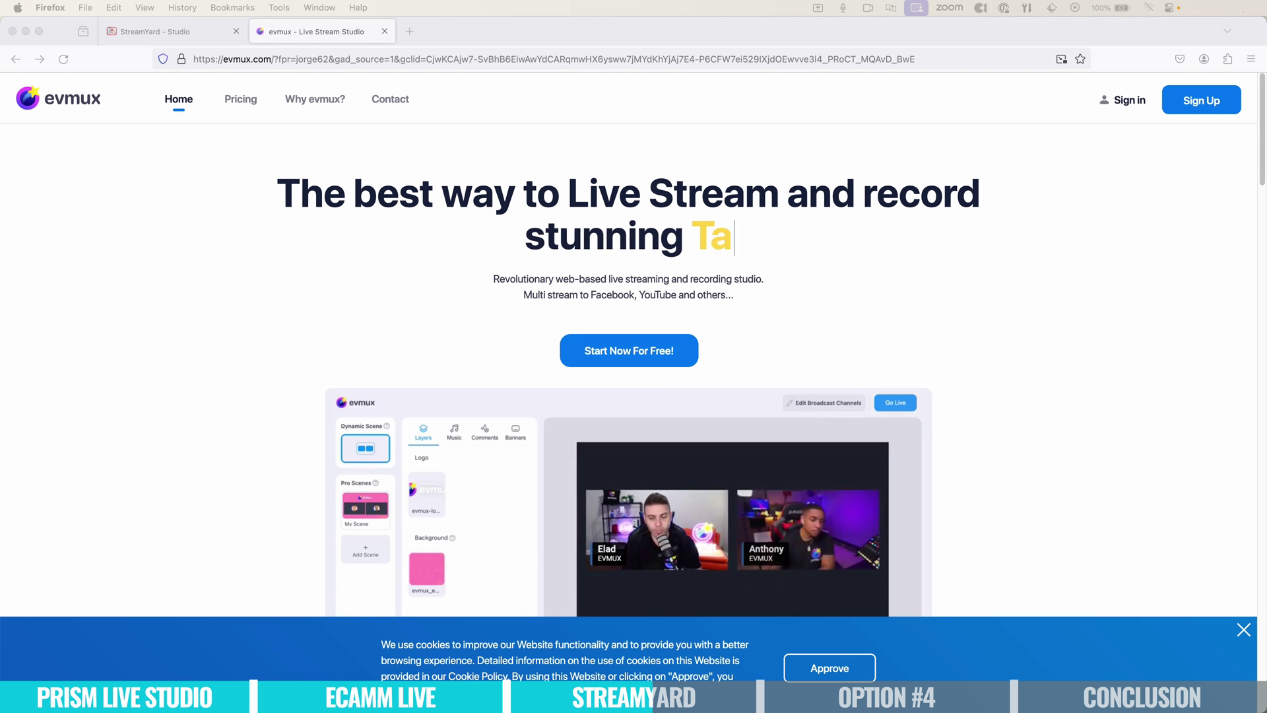
pyautogui.scroll(-3, 1009, 508)
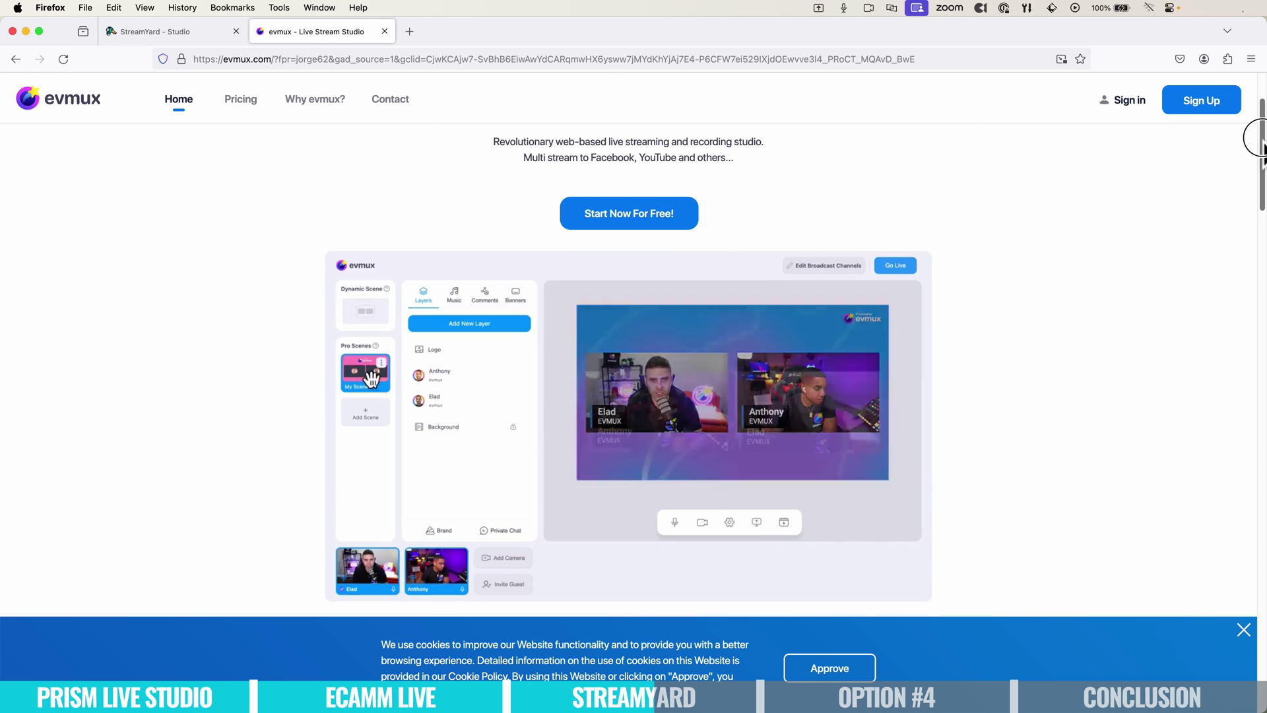
pyautogui.moveTo(1260, 141); pyautogui.dragTo(1257, 354)
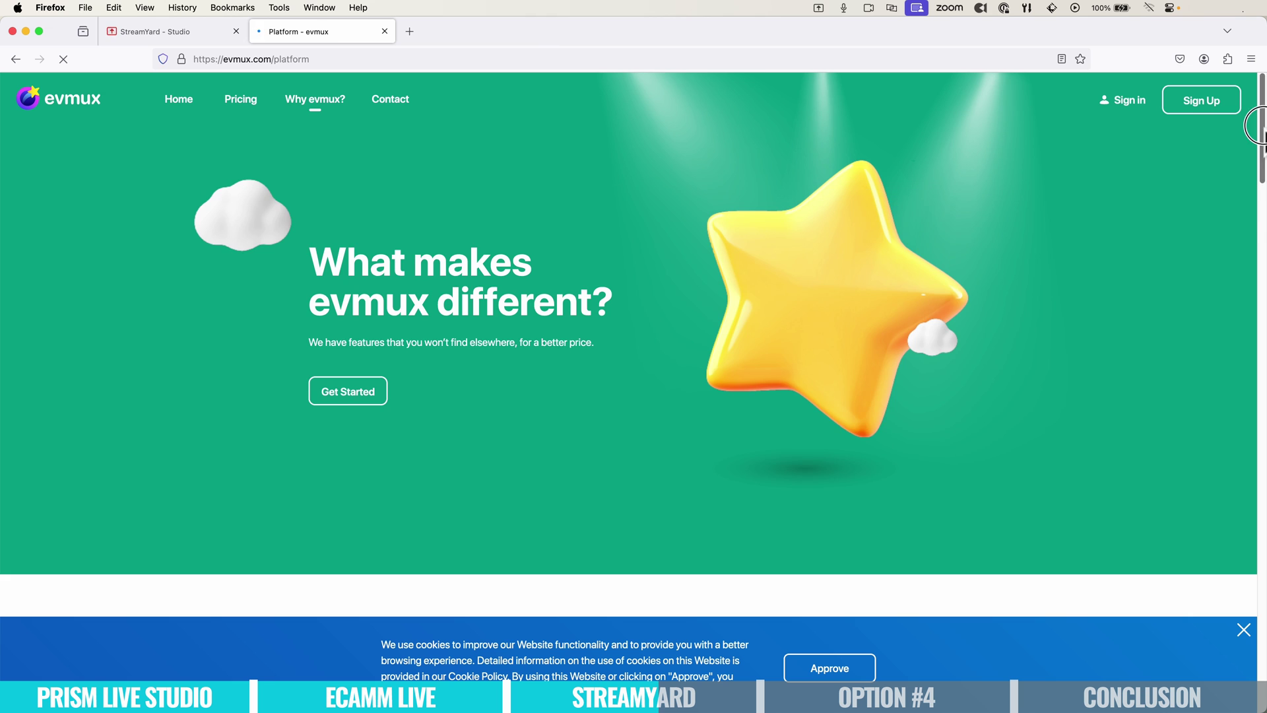
pyautogui.moveTo(1257, 126); pyautogui.dragTo(1257, 705)
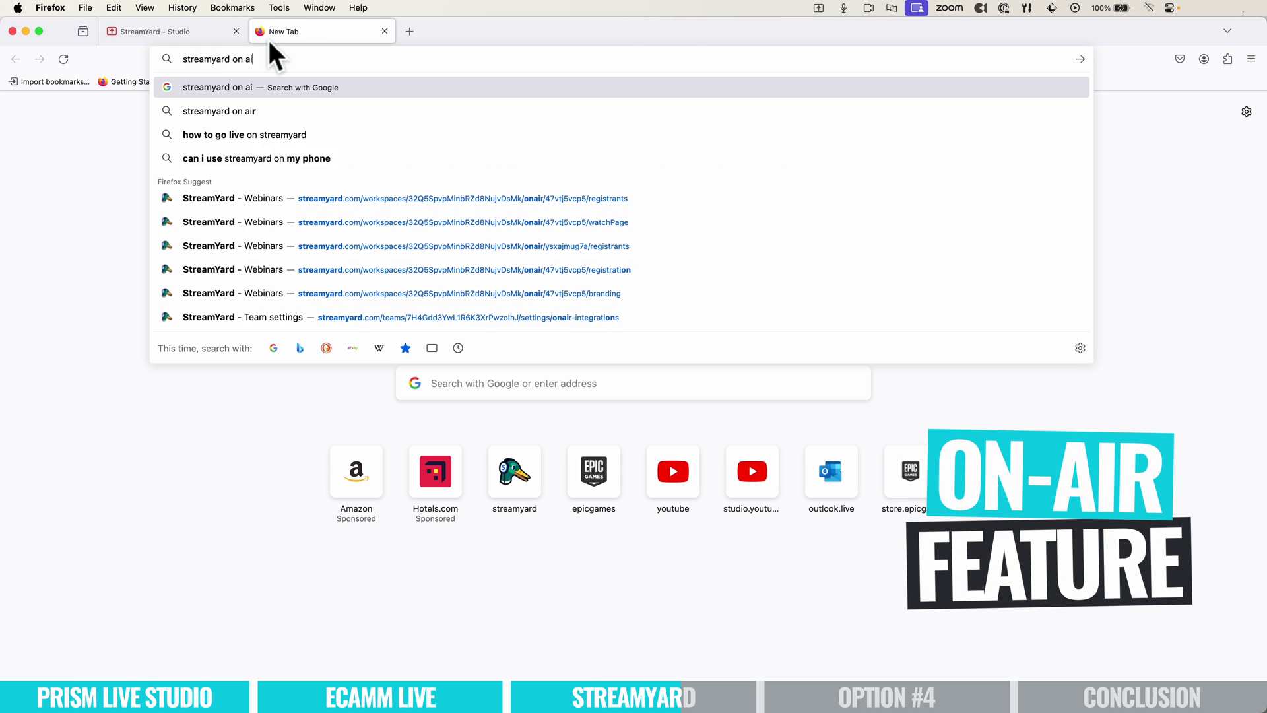
# Search the web for 'streamyard on air' and open the StreamYard On-Air webinars page.
pyautogui.write('r')
pyautogui.press('Return')
pyautogui.scroll(-8, 385, 574)
pyautogui.click(245, 373)
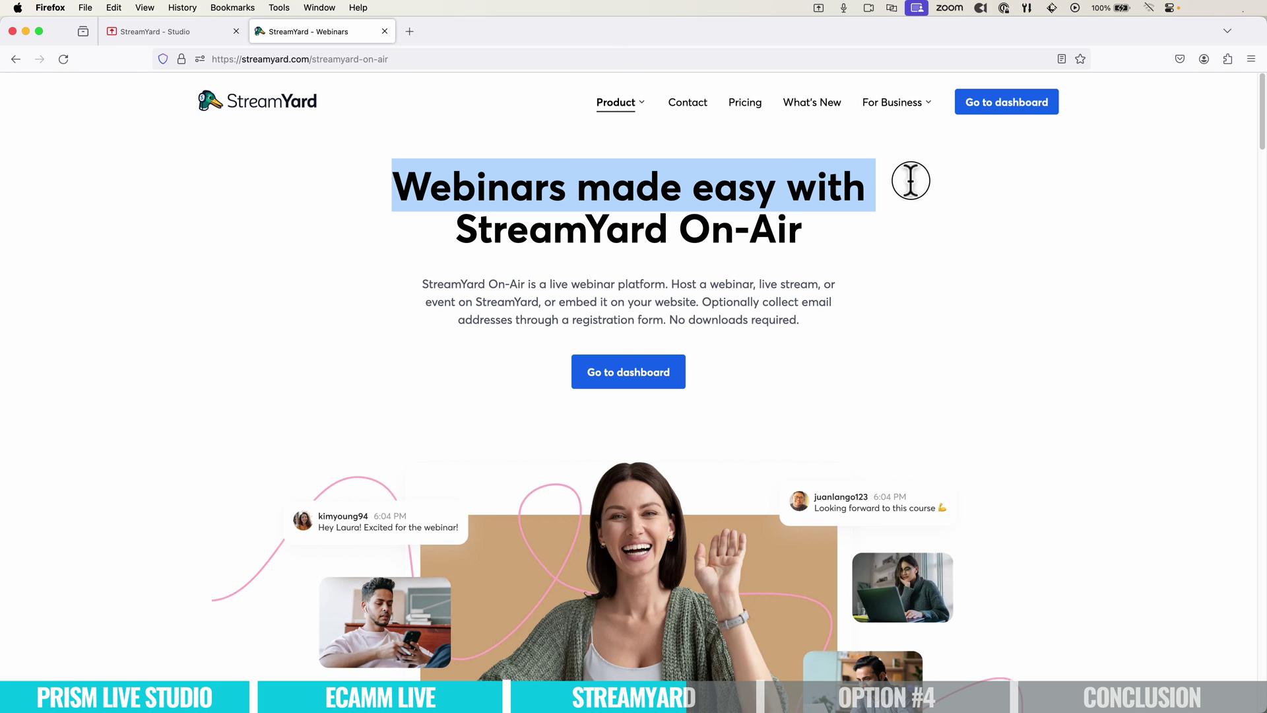
# Scroll down through the On-Air webinars page content.
pyautogui.click(799, 246)
pyautogui.scroll(-5, 1151, 501)
pyautogui.scroll(-15, 1152, 485)
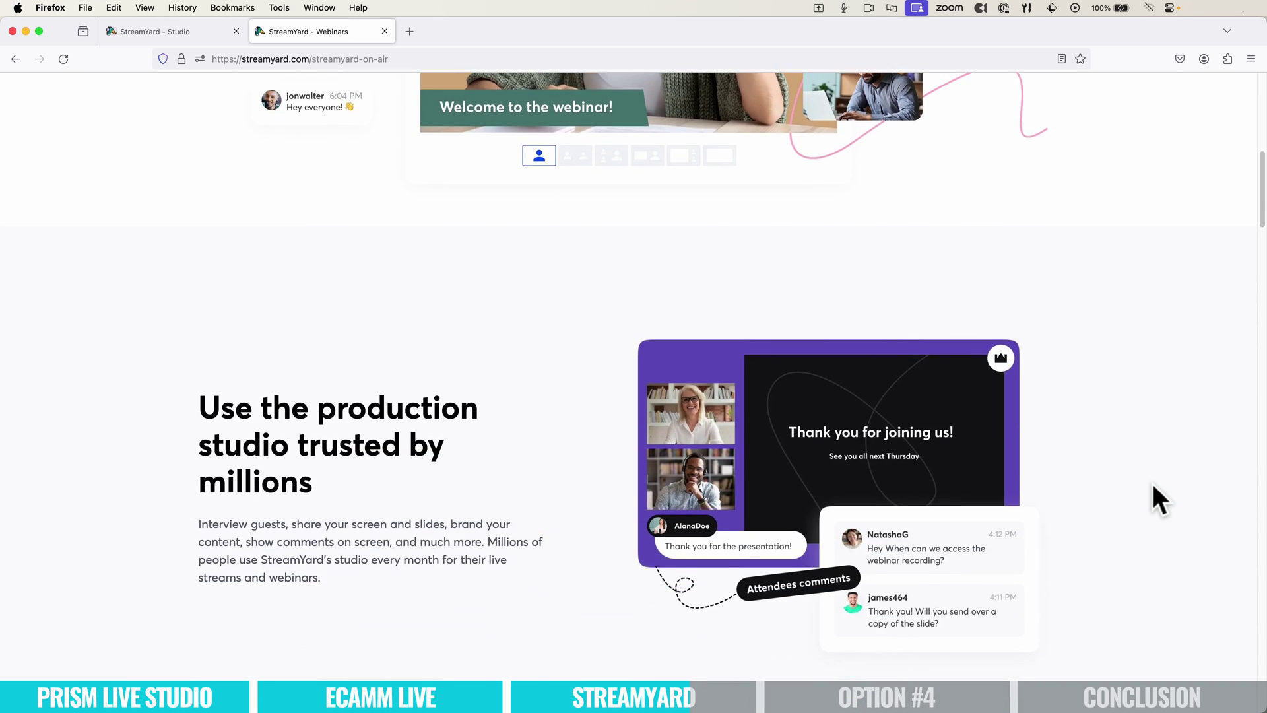
pyautogui.scroll(-10, 1152, 483)
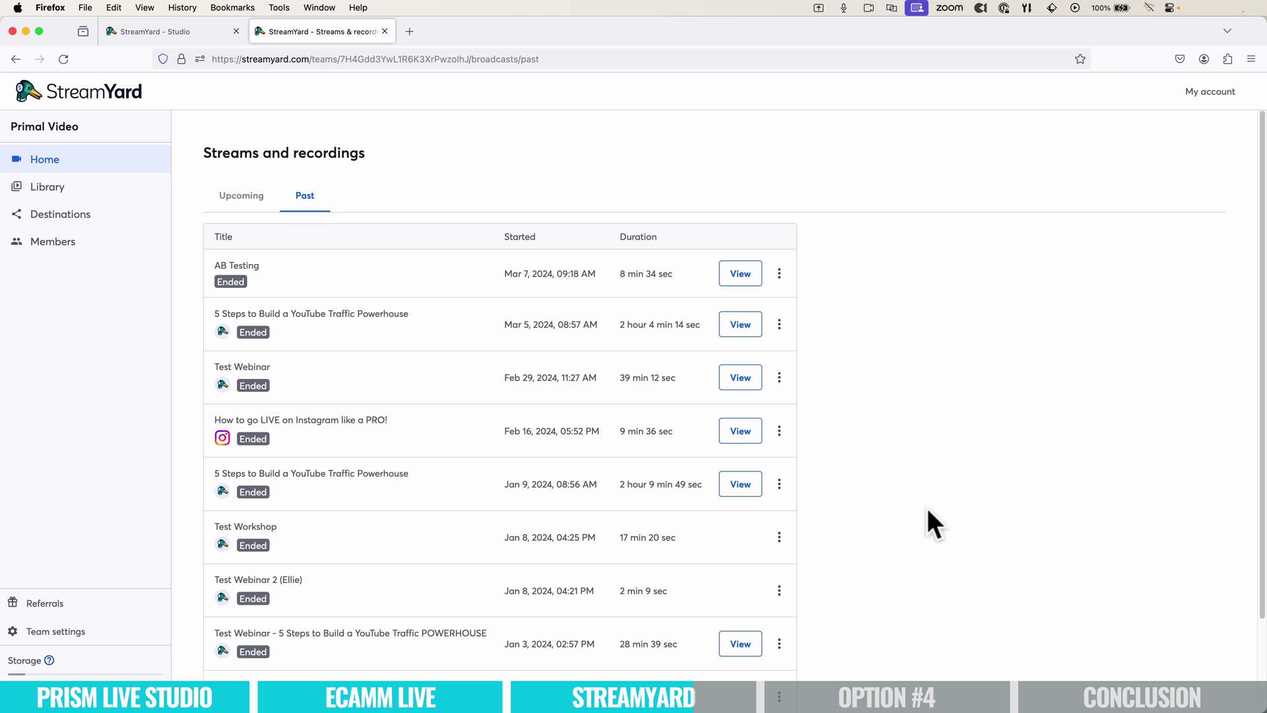
# Preview the '5 Steps to Build a YouTube Traffic Powerhouse' recording, then create an On-Air webinar from Upcoming.
pyautogui.click(740, 325)
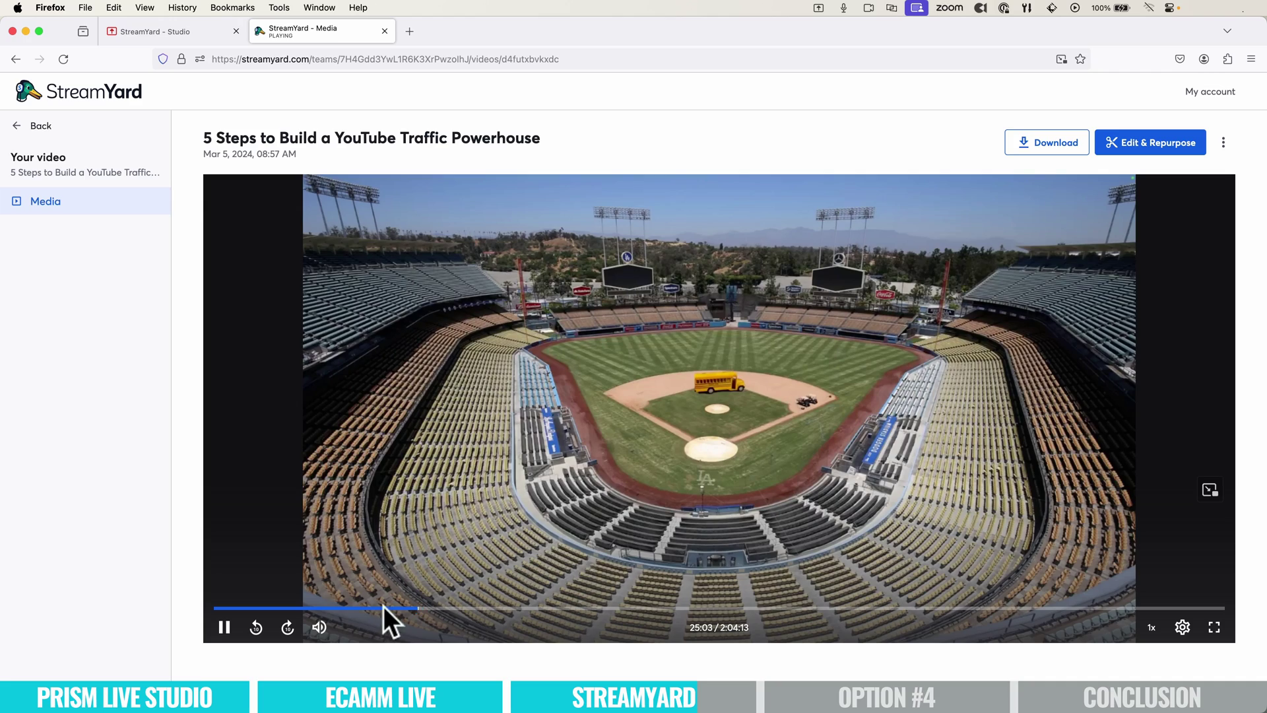
pyautogui.click(36, 128)
pyautogui.click(246, 204)
pyautogui.click(251, 242)
pyautogui.click(572, 334)
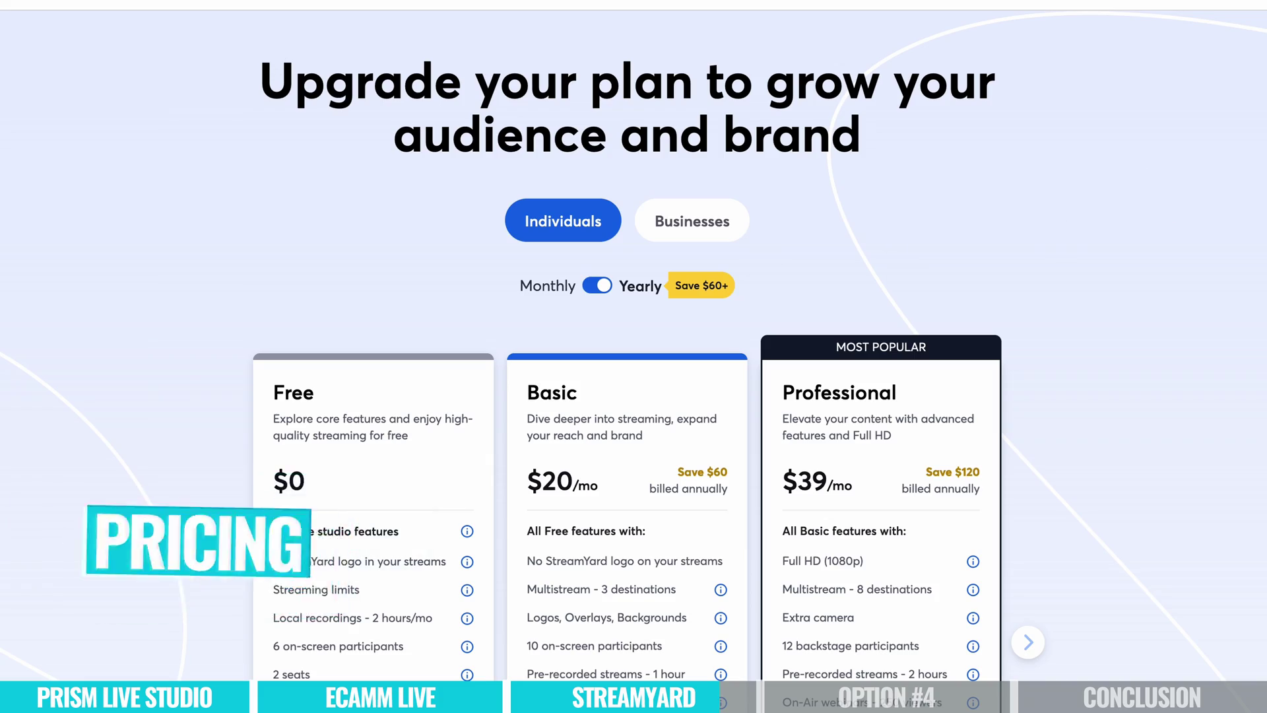
# Scroll to the plan cards and highlight the 'On-Air webinars - 250 viewers' feature.
pyautogui.scroll(-3, 1052, 232)
pyautogui.scroll(-2, 633, 356)
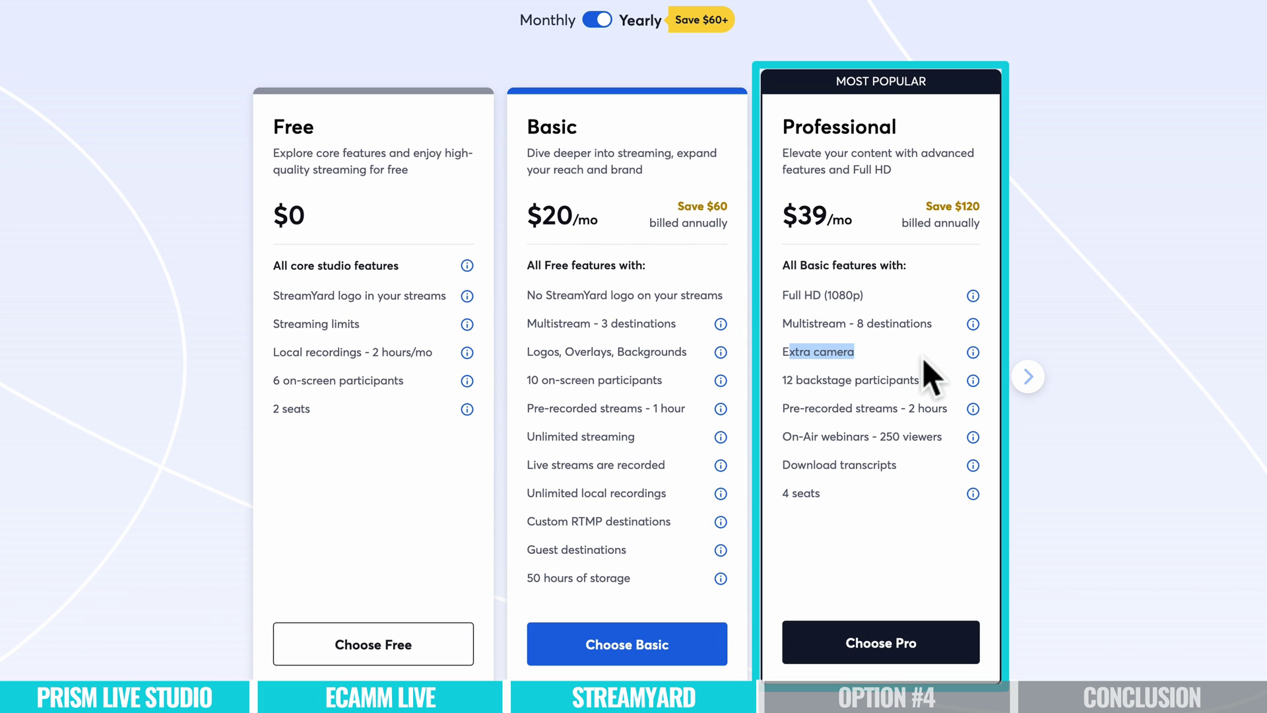
pyautogui.moveTo(948, 437); pyautogui.dragTo(974, 437)
pyautogui.moveTo(979, 445)
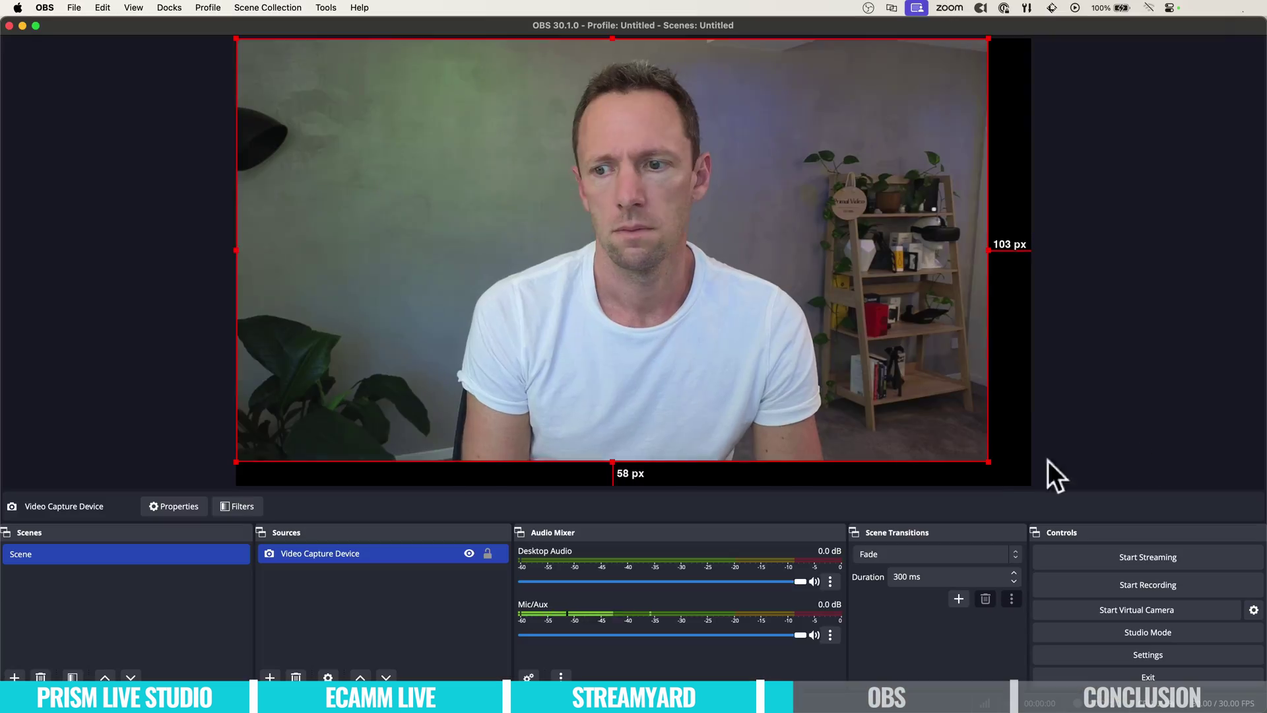
# Stretch the webcam to fill the canvas, review Stream, Output, Audio and Video settings, and add a scene.
pyautogui.moveTo(995, 460); pyautogui.dragTo(1031, 485)
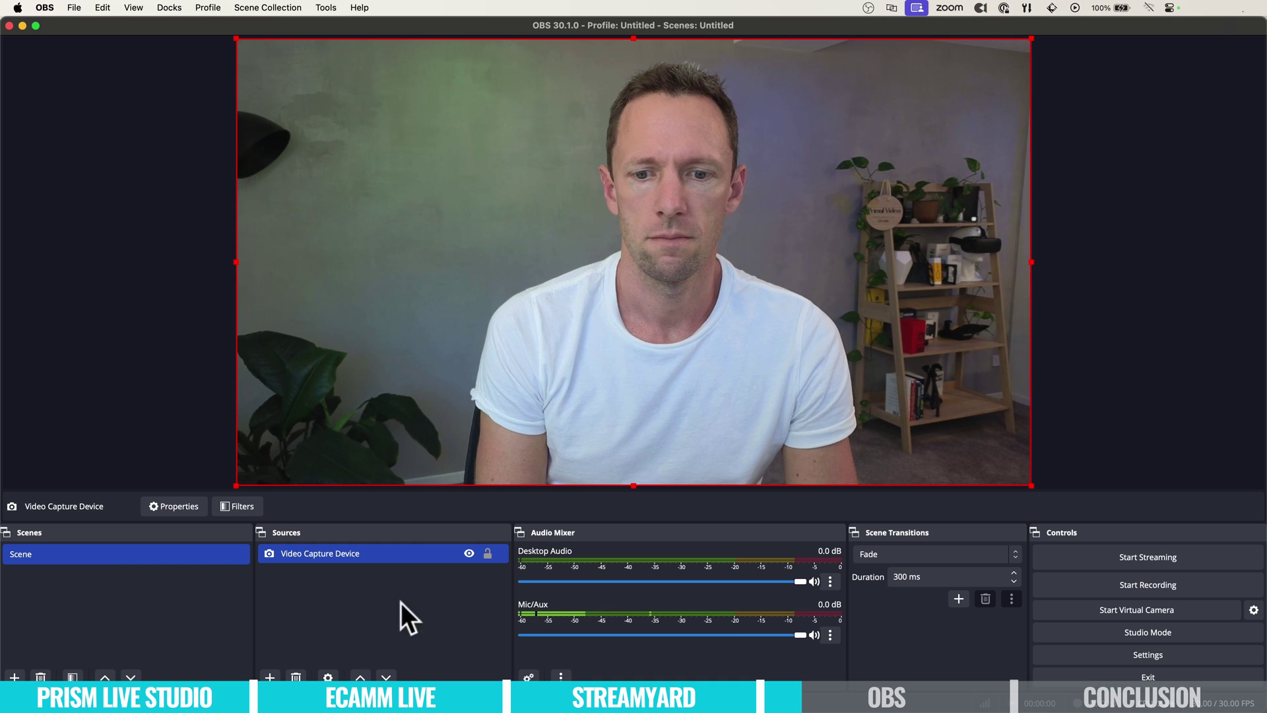
pyautogui.click(1194, 655)
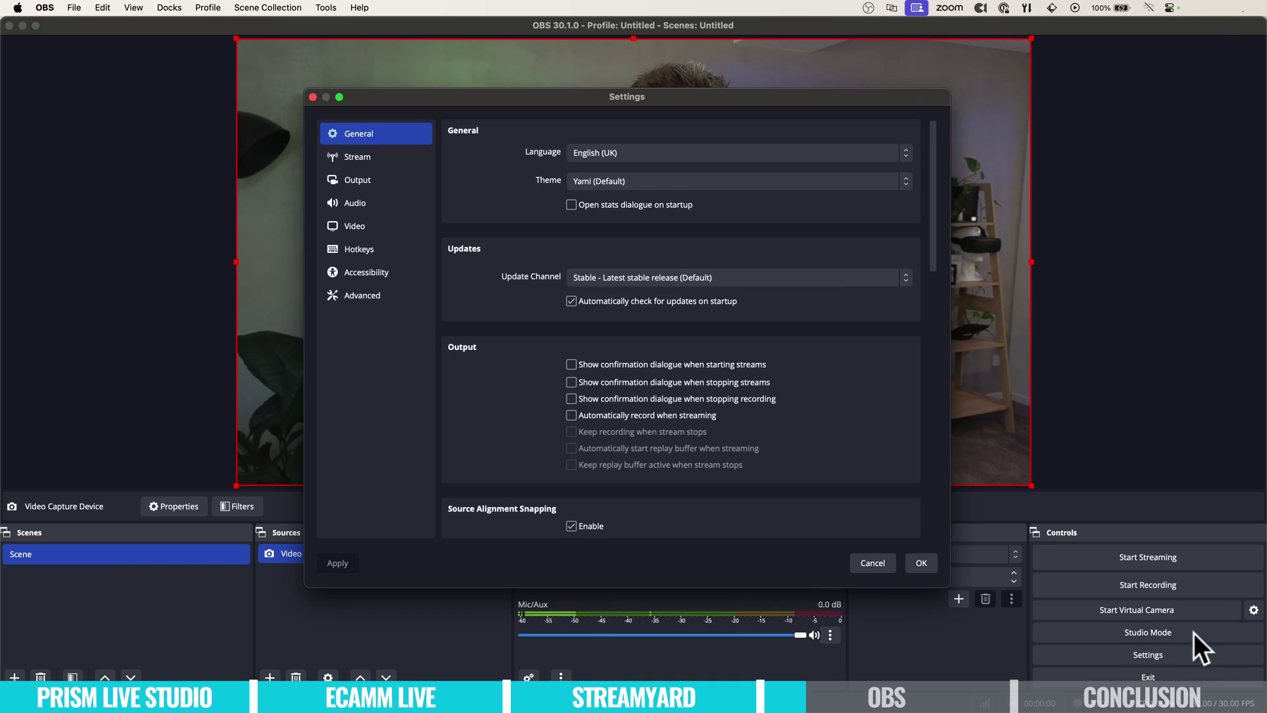
pyautogui.click(353, 160)
pyautogui.click(356, 181)
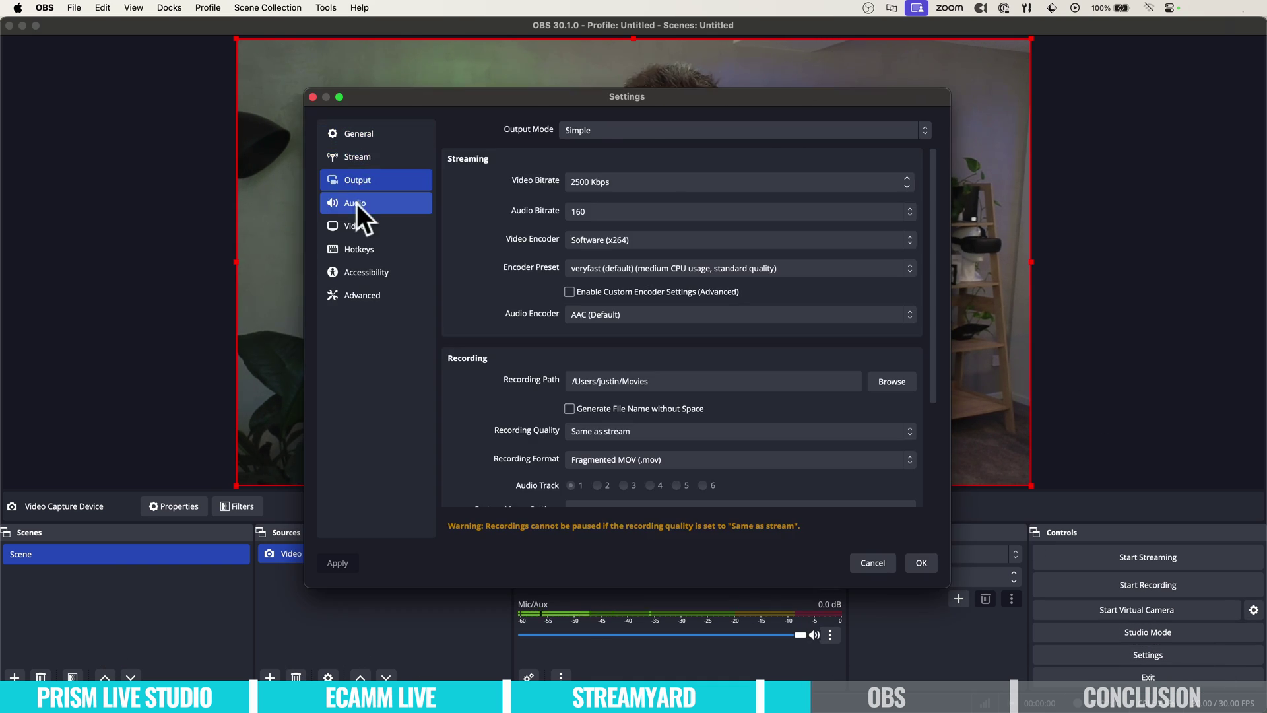
pyautogui.press('Down')
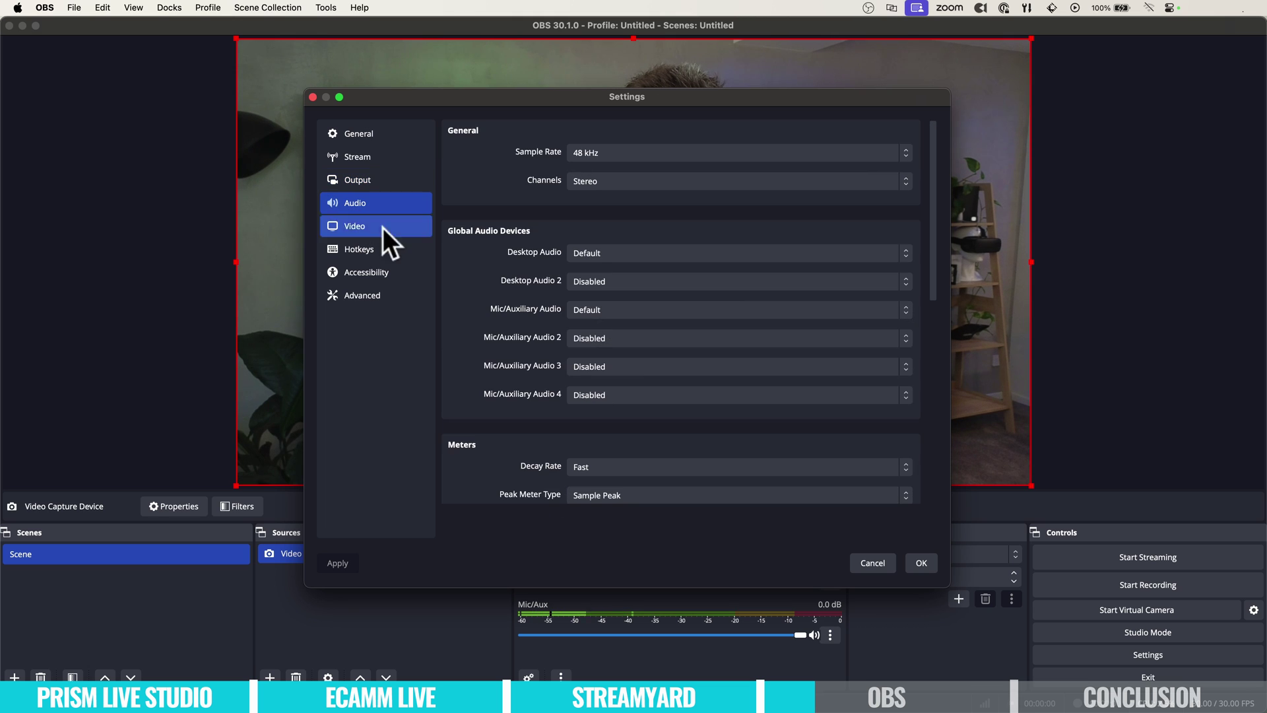
pyautogui.click(353, 225)
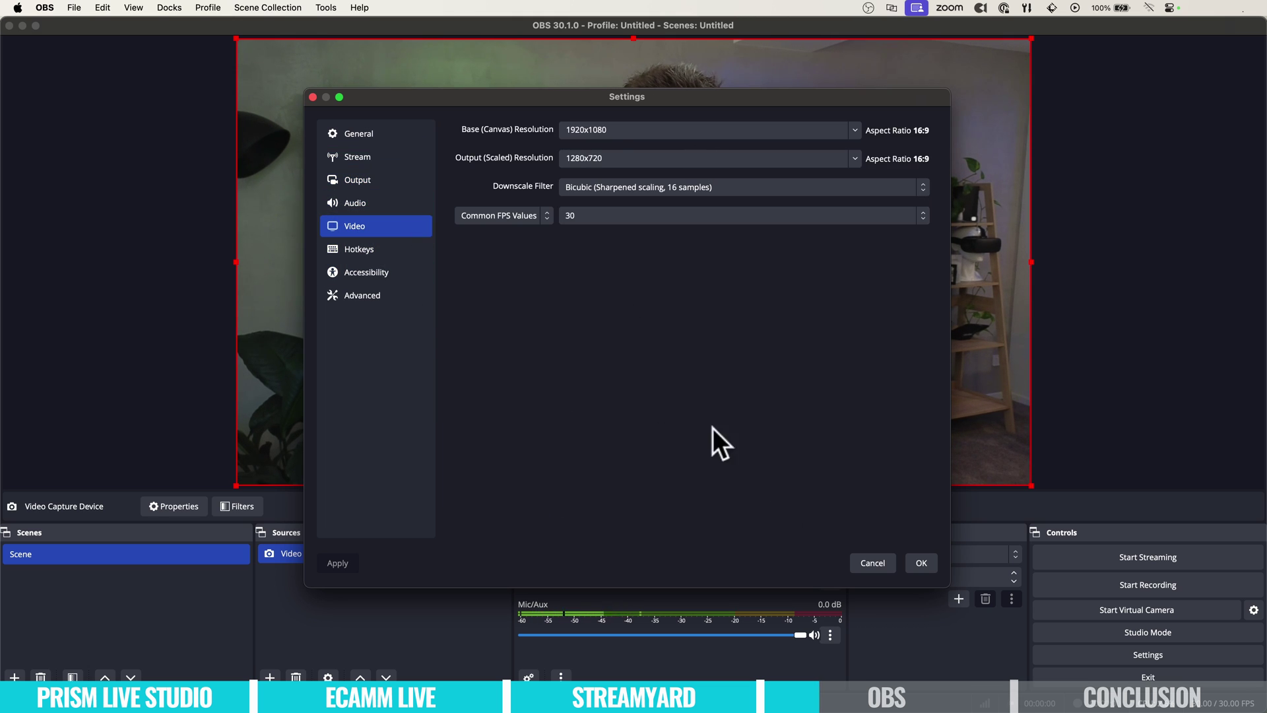
pyautogui.click(922, 563)
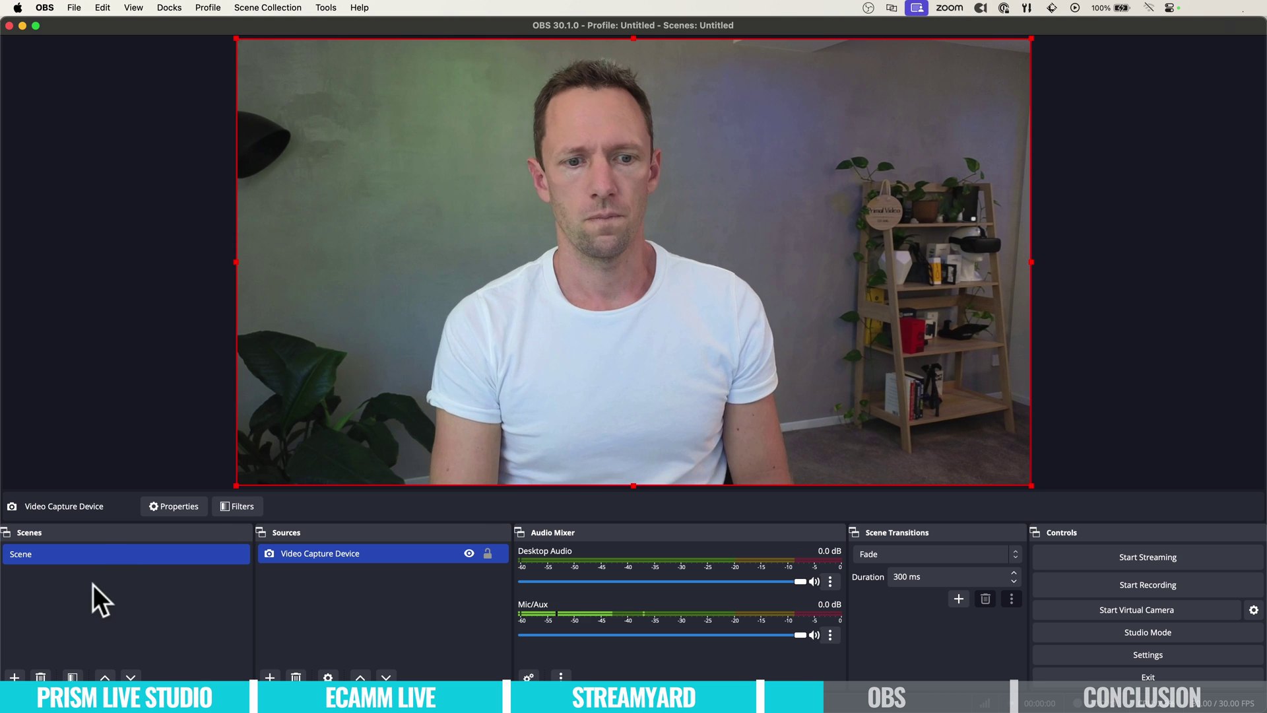
pyautogui.rightClick(92, 622)
pyautogui.click(113, 628)
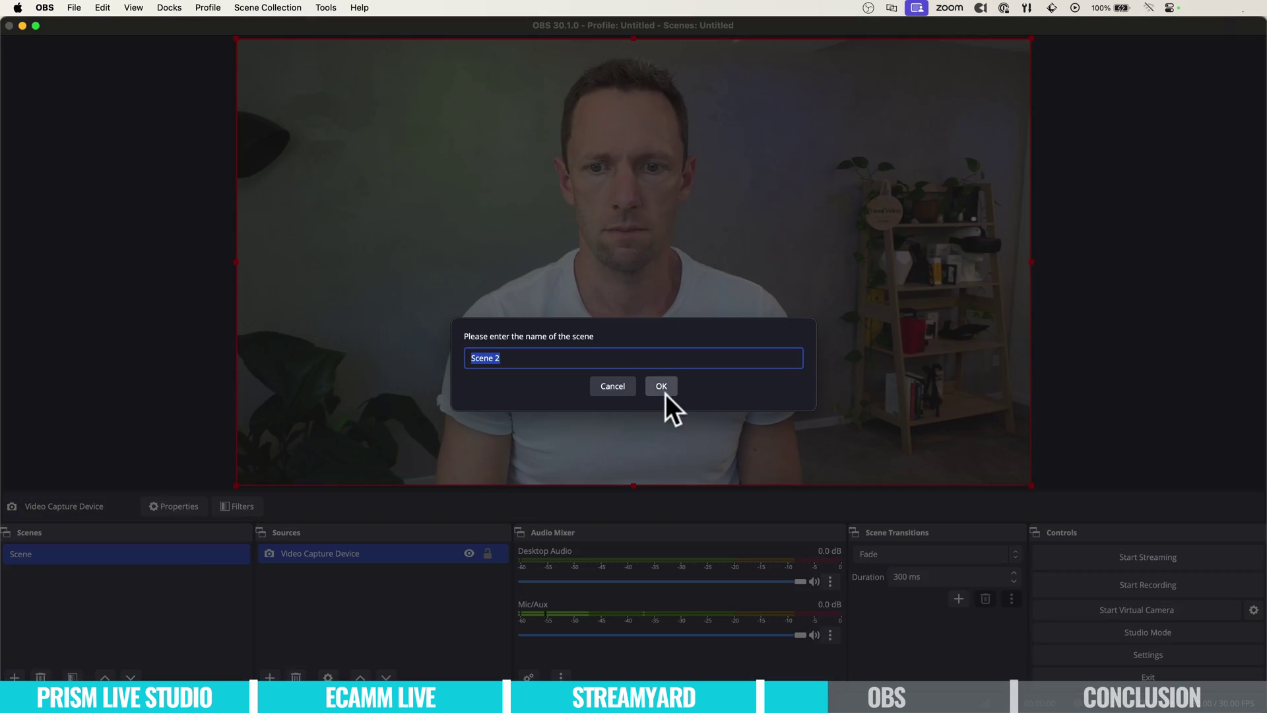
# Create Scene 2, then return to Scene and add a macOS Screen Capture source.
pyautogui.click(664, 393)
pyautogui.click(63, 552)
pyautogui.moveTo(330, 457)
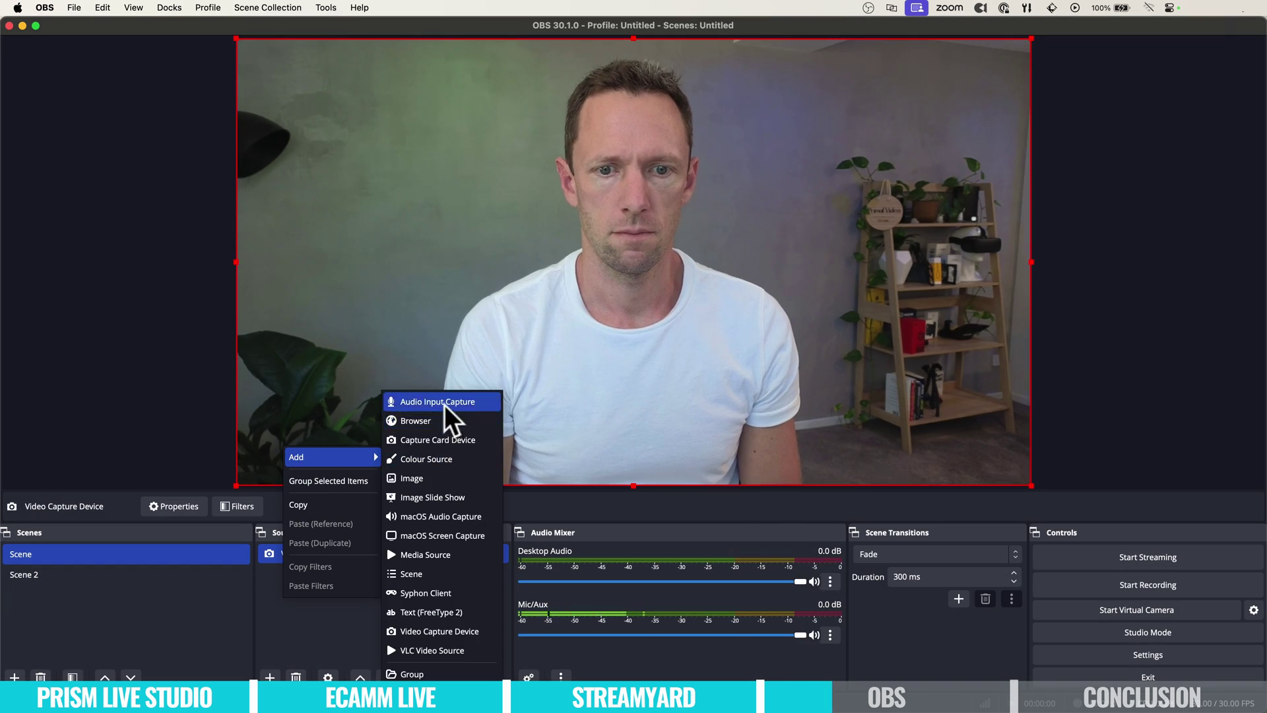
pyautogui.click(461, 535)
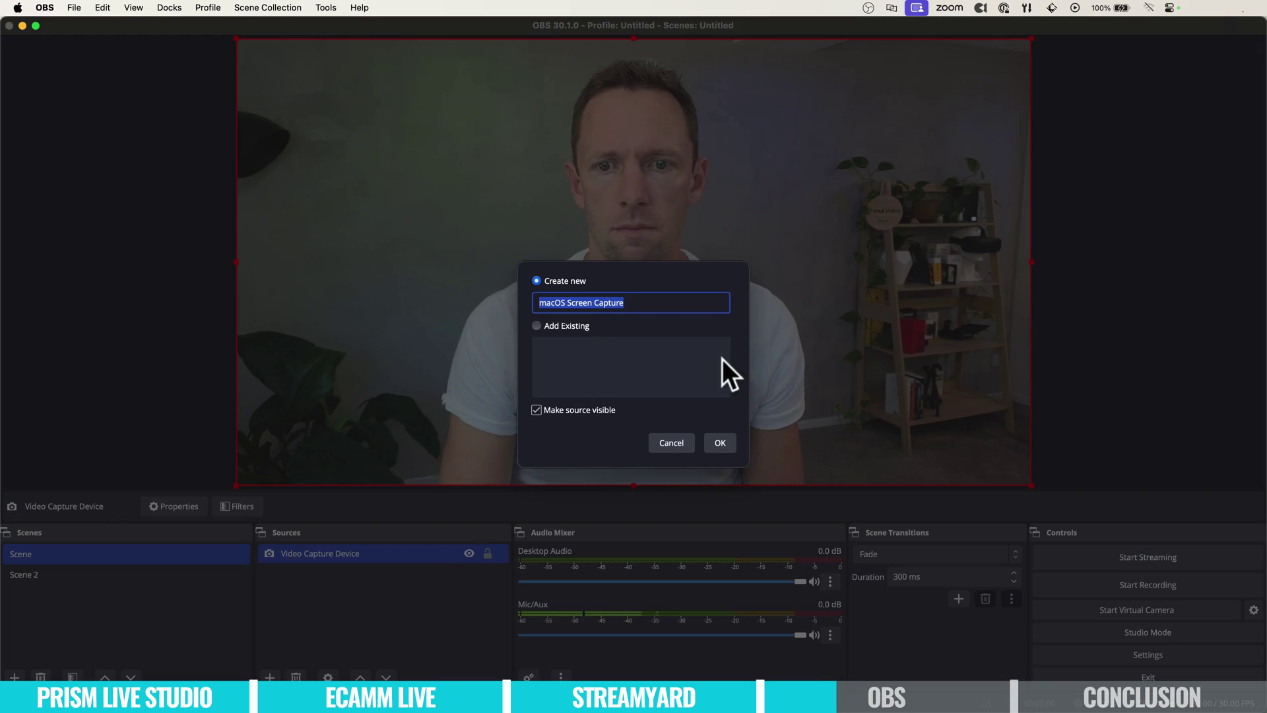
pyautogui.click(718, 442)
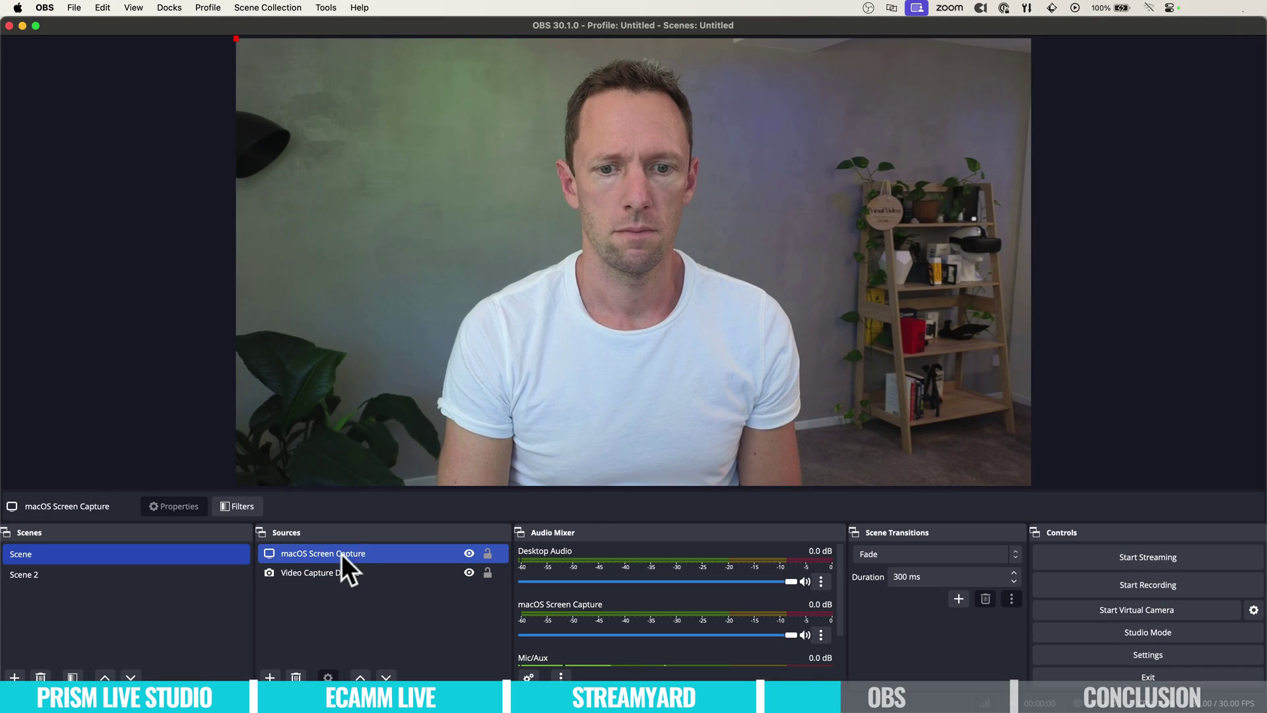
# Add Video Capture Device 2 using the FaceTime HD Camera.
pyautogui.click(269, 677)
pyautogui.click(327, 592)
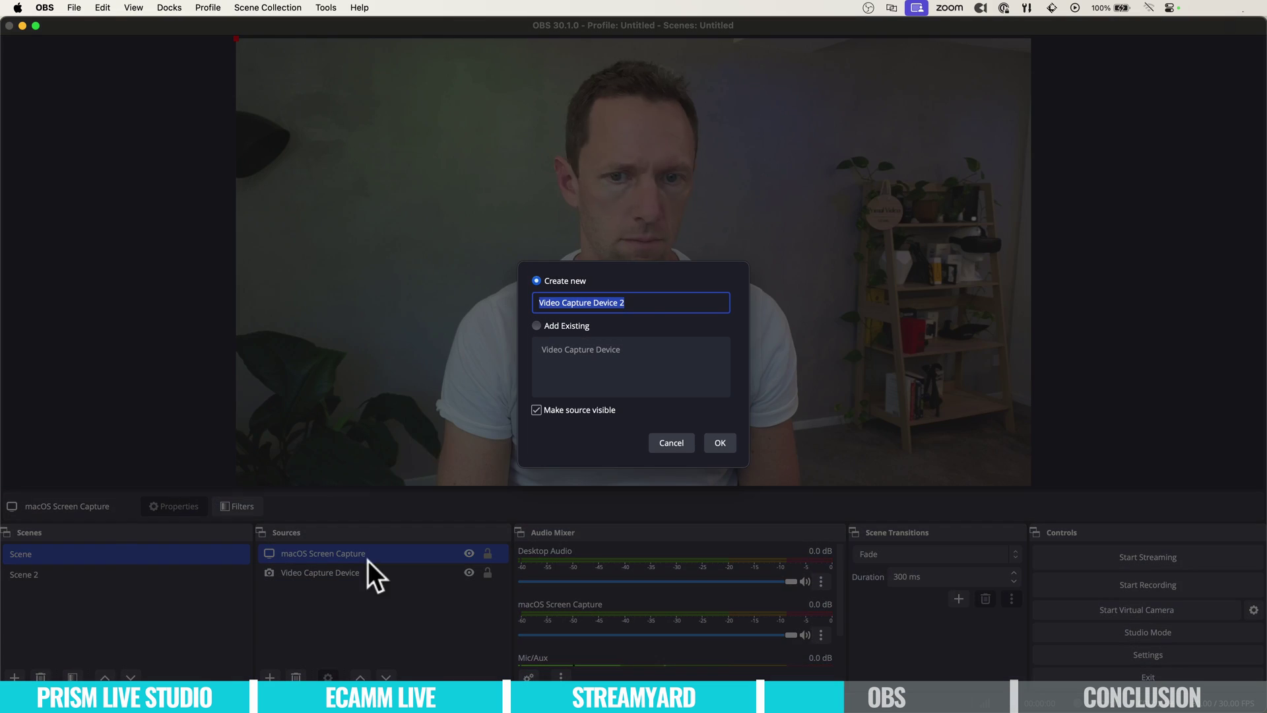
pyautogui.click(709, 442)
pyautogui.click(729, 356)
pyautogui.click(728, 375)
pyautogui.click(828, 512)
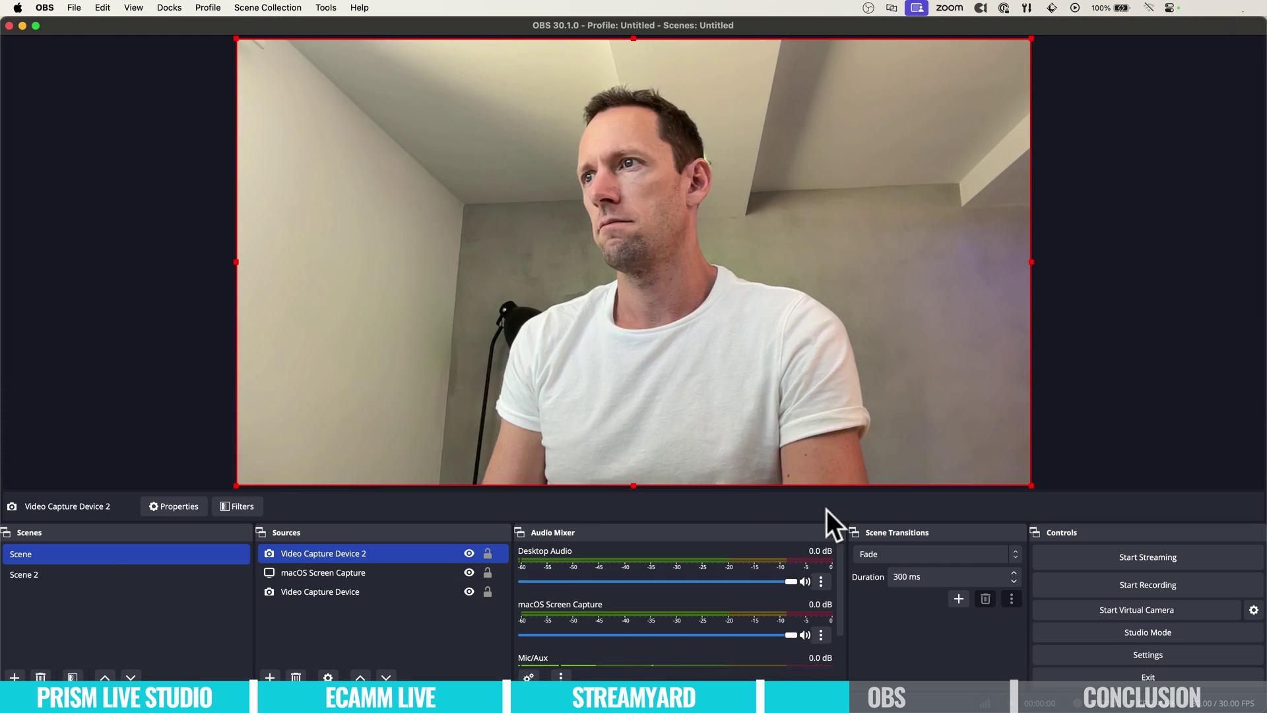
# Move the frontal camera right and place the side-view camera beside it.
pyautogui.click(470, 555)
pyautogui.click(471, 554)
pyautogui.click(471, 554)
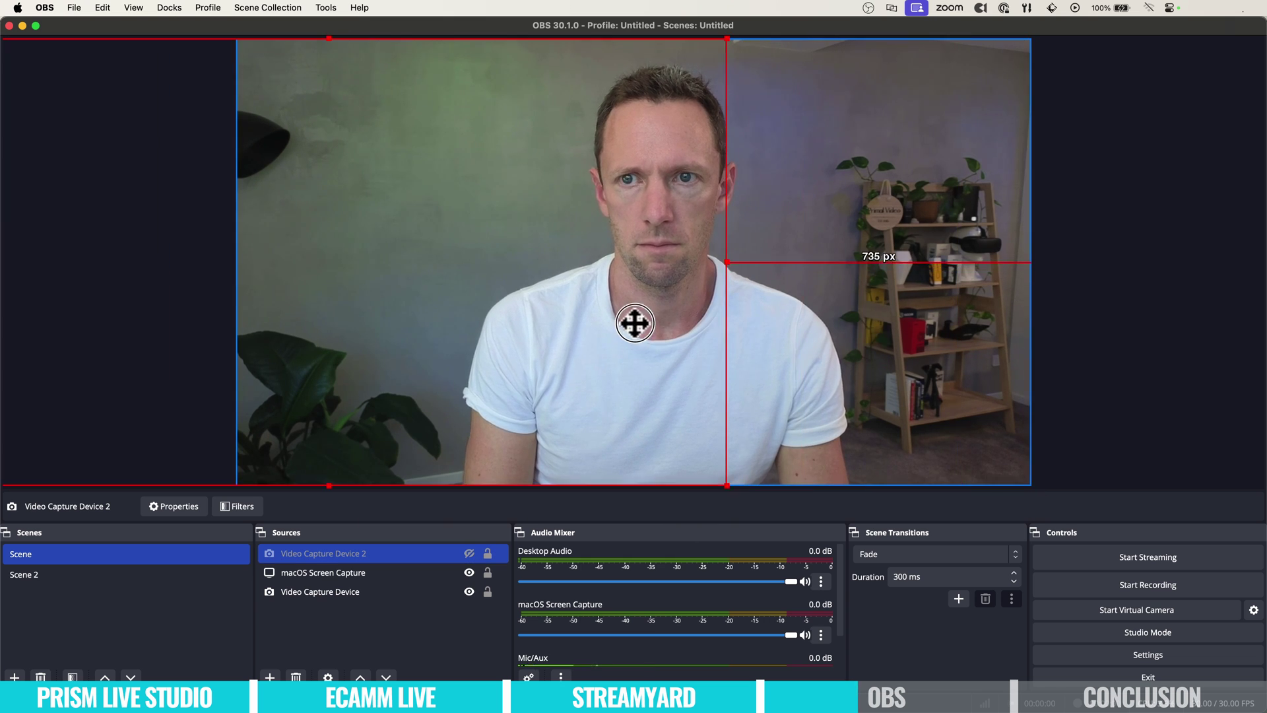
pyautogui.moveTo(635, 322); pyautogui.dragTo(1140, 294)
pyautogui.click(469, 553)
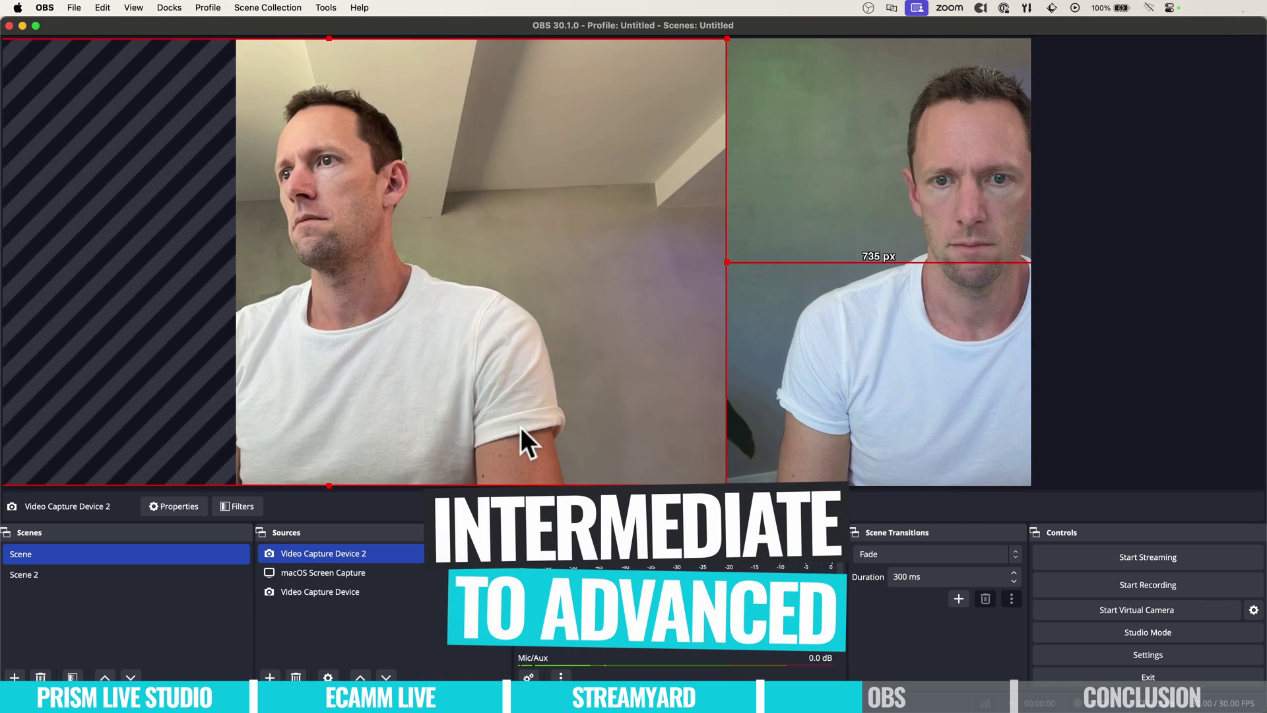
pyautogui.moveTo(433, 316); pyautogui.dragTo(894, 181)
# Inspect the camera source's Edit Transform crop values and properties, leaving them unchanged.
pyautogui.rightClick(343, 558)
pyautogui.click(521, 275)
pyautogui.click(598, 415)
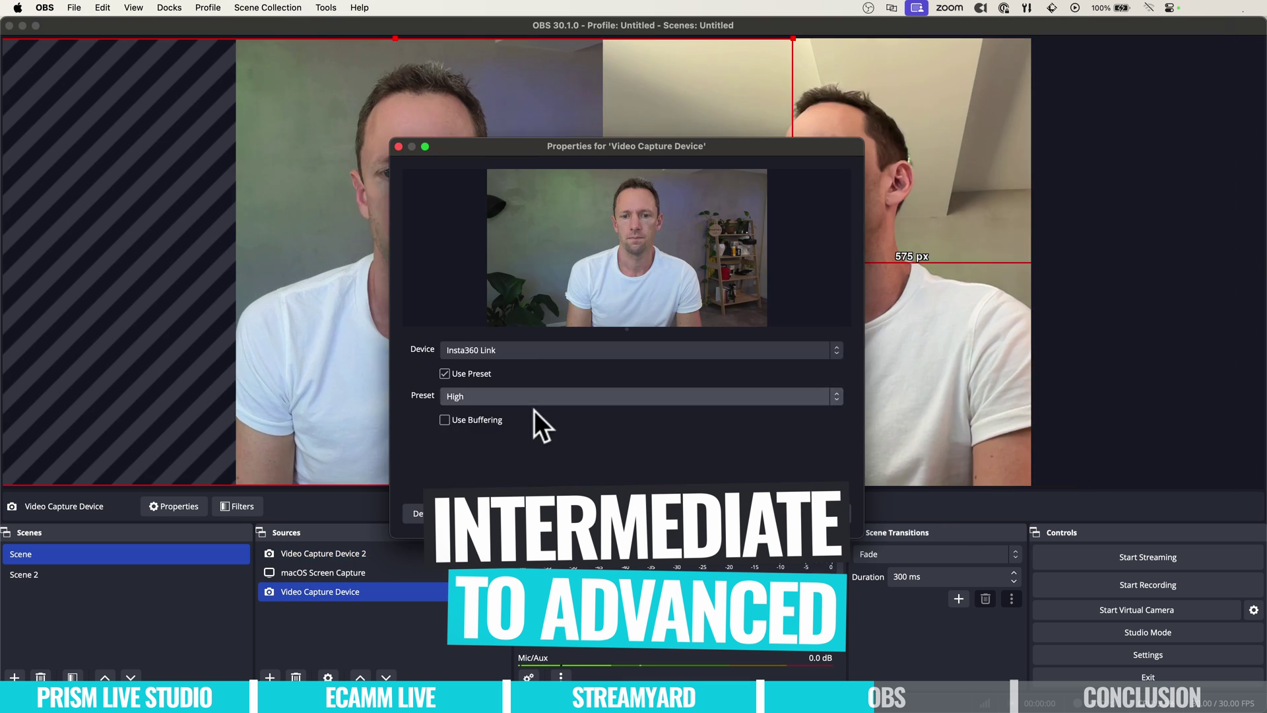
pyautogui.click(660, 350)
pyautogui.click(786, 512)
pyautogui.click(786, 512)
# Turn on Studio Mode to split the preview and program views.
pyautogui.click(1201, 635)
pyautogui.click(1202, 635)
pyautogui.click(1202, 636)
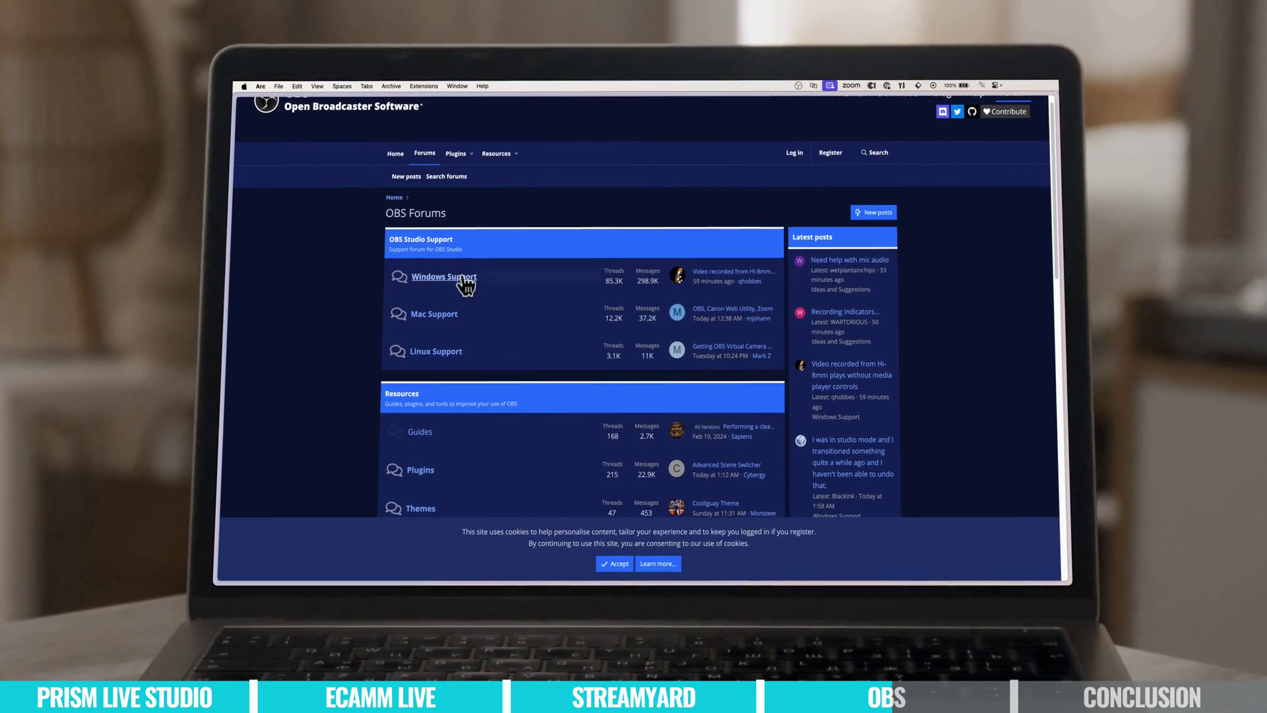
# Browse the OBS Forums and search them for 'guest'.
pyautogui.scroll(1, 366, 268)
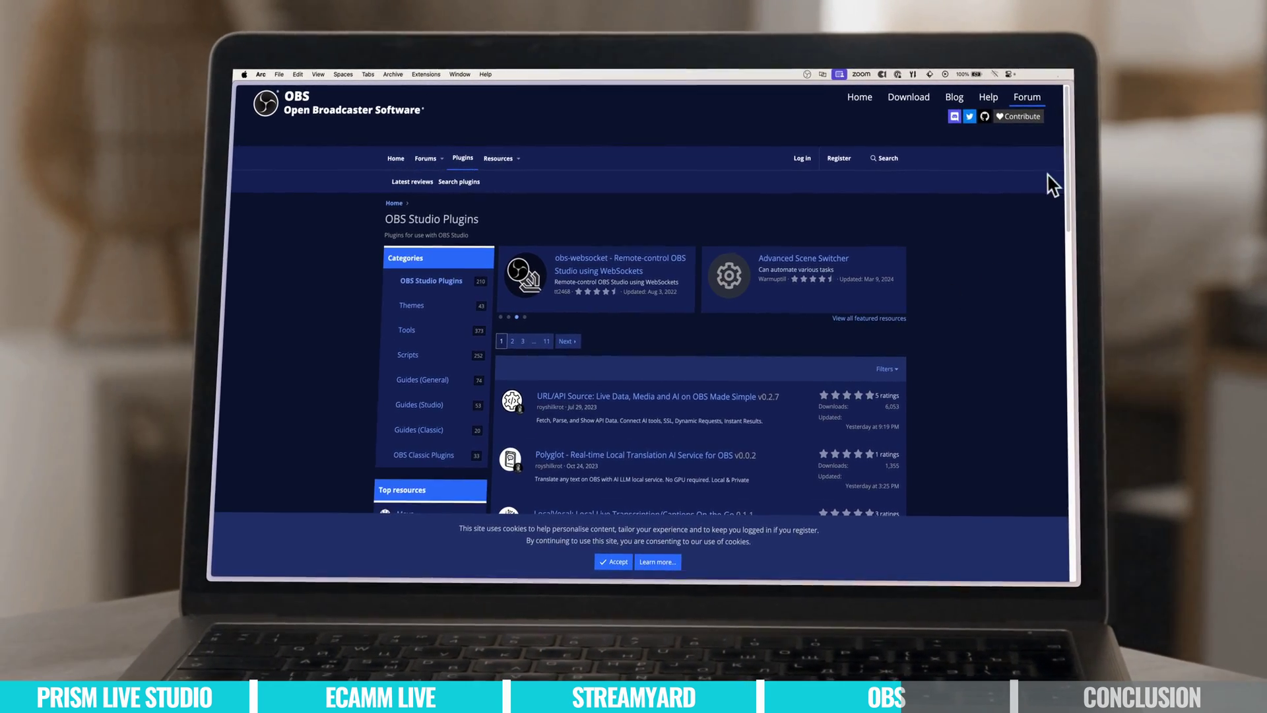
pyautogui.scroll(-2, 1082, 165)
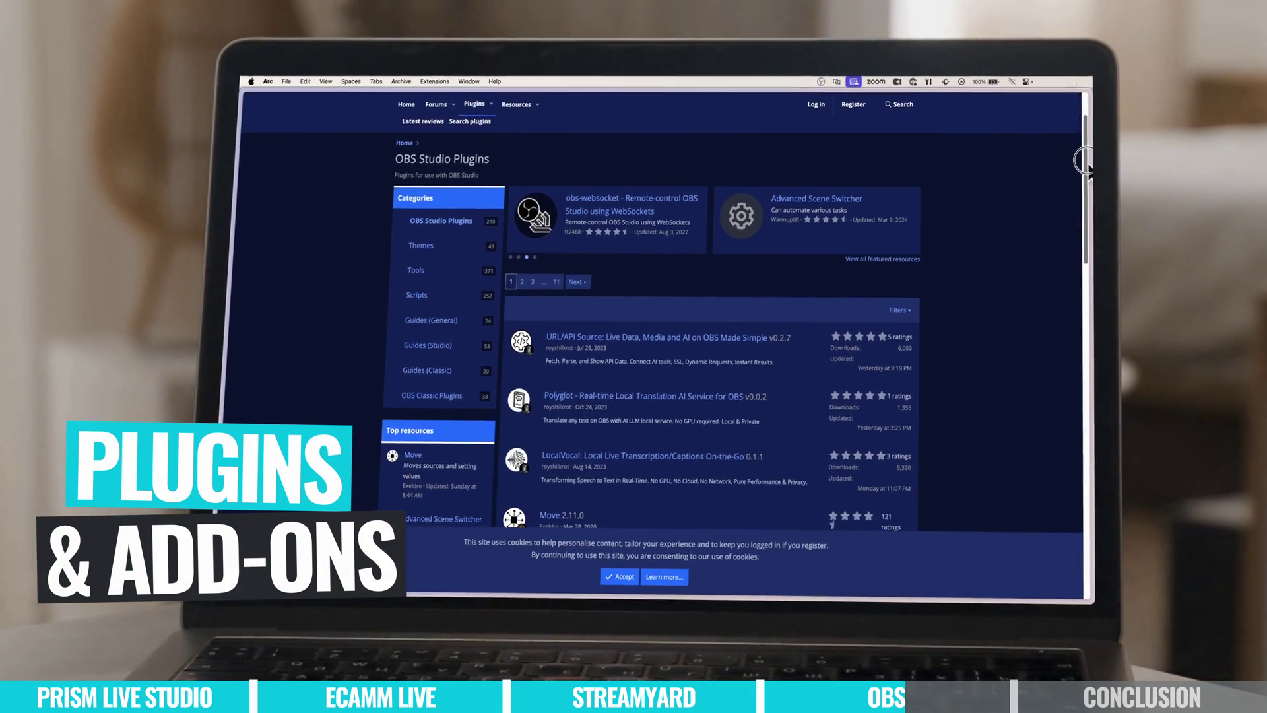
pyautogui.moveTo(1086, 162); pyautogui.dragTo(1175, 261)
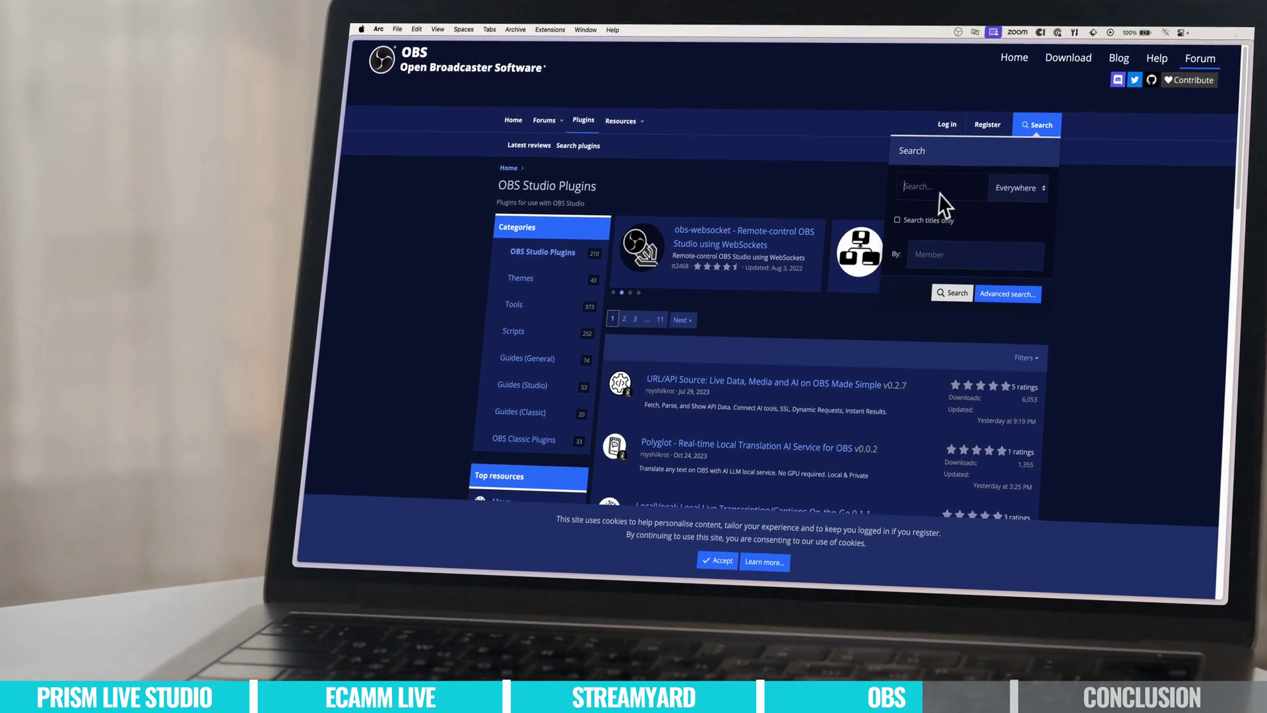
pyautogui.write('st')
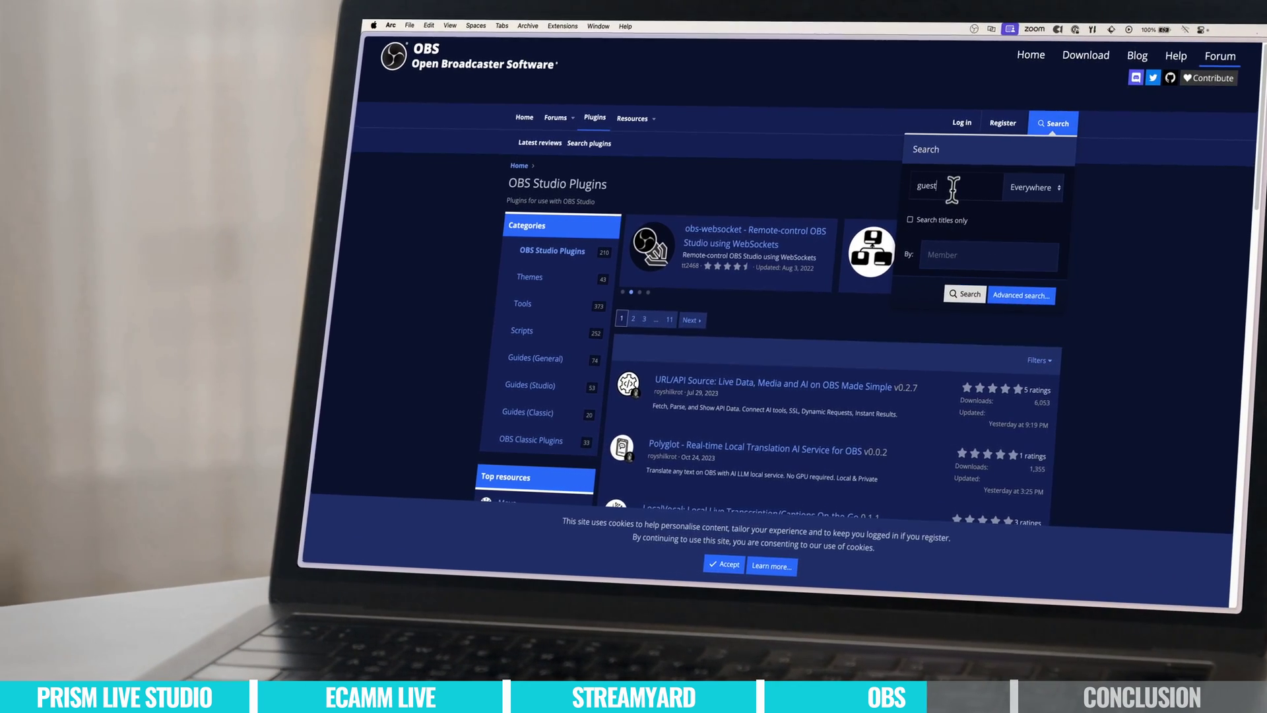
pyautogui.press('Return')
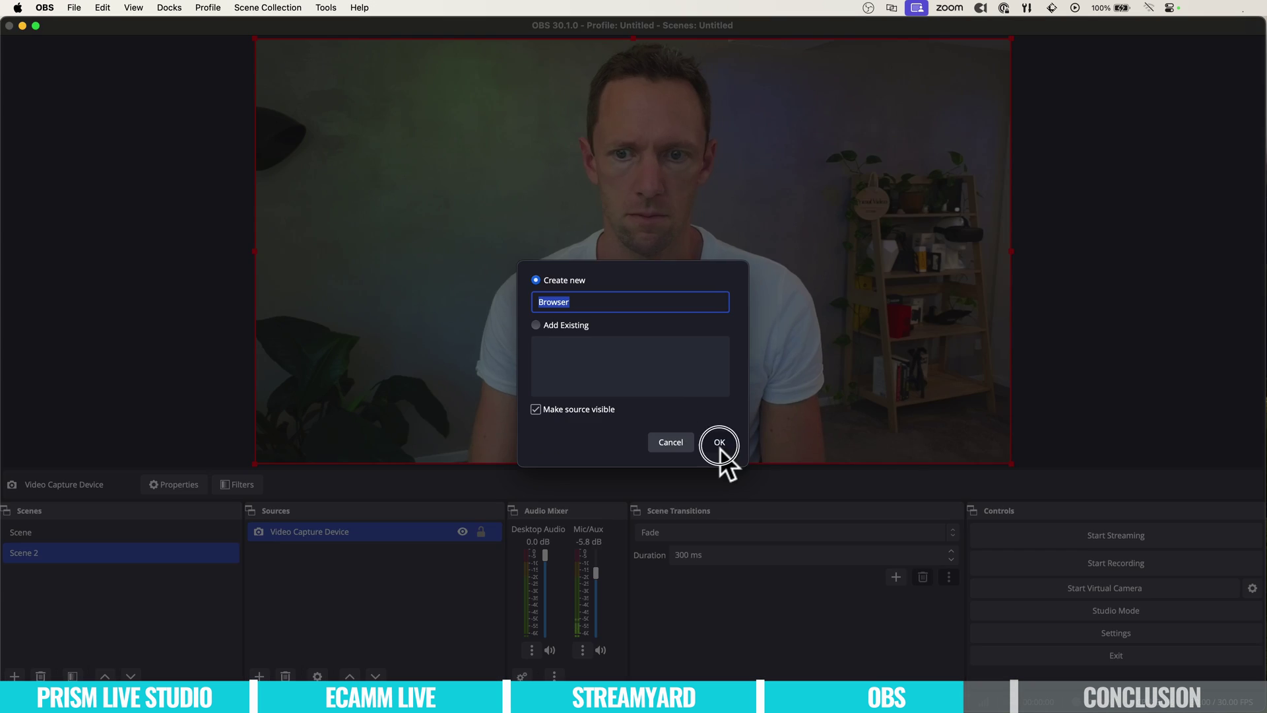
# Add the website Browser source and enlarge it over the webcam.
pyautogui.click(724, 446)
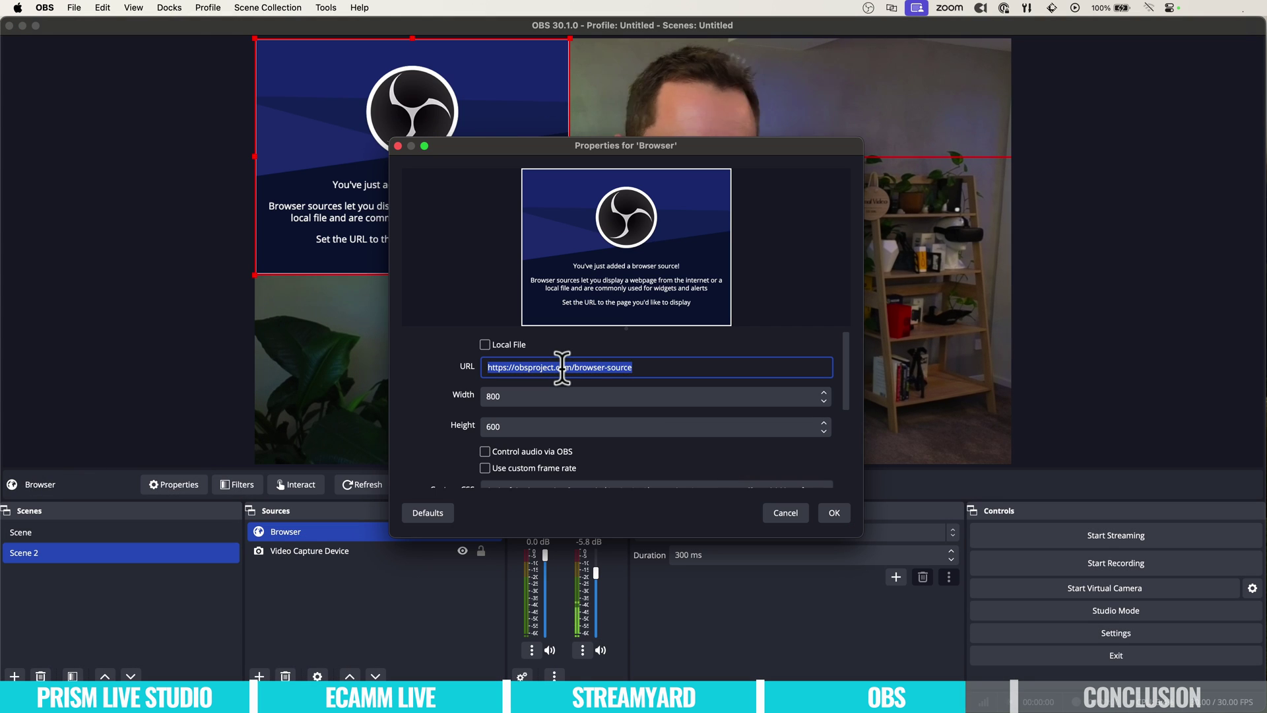
pyautogui.click(834, 513)
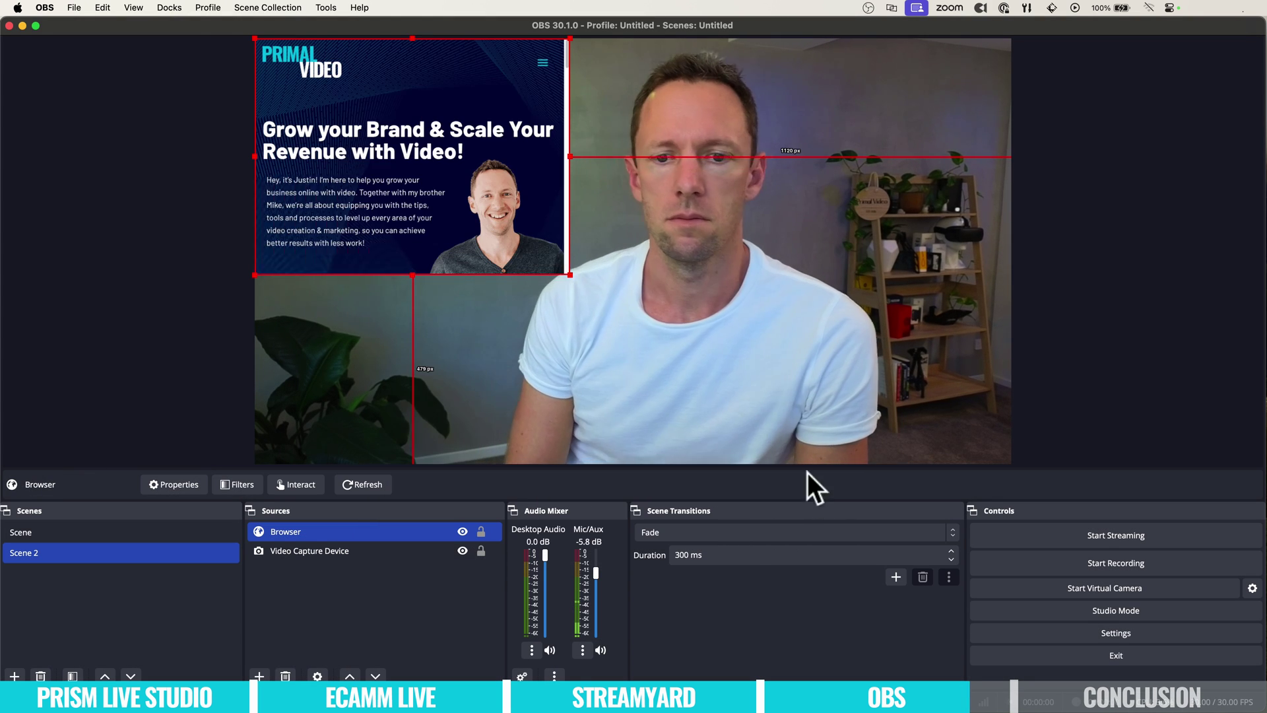
pyautogui.moveTo(570, 274); pyautogui.dragTo(822, 460)
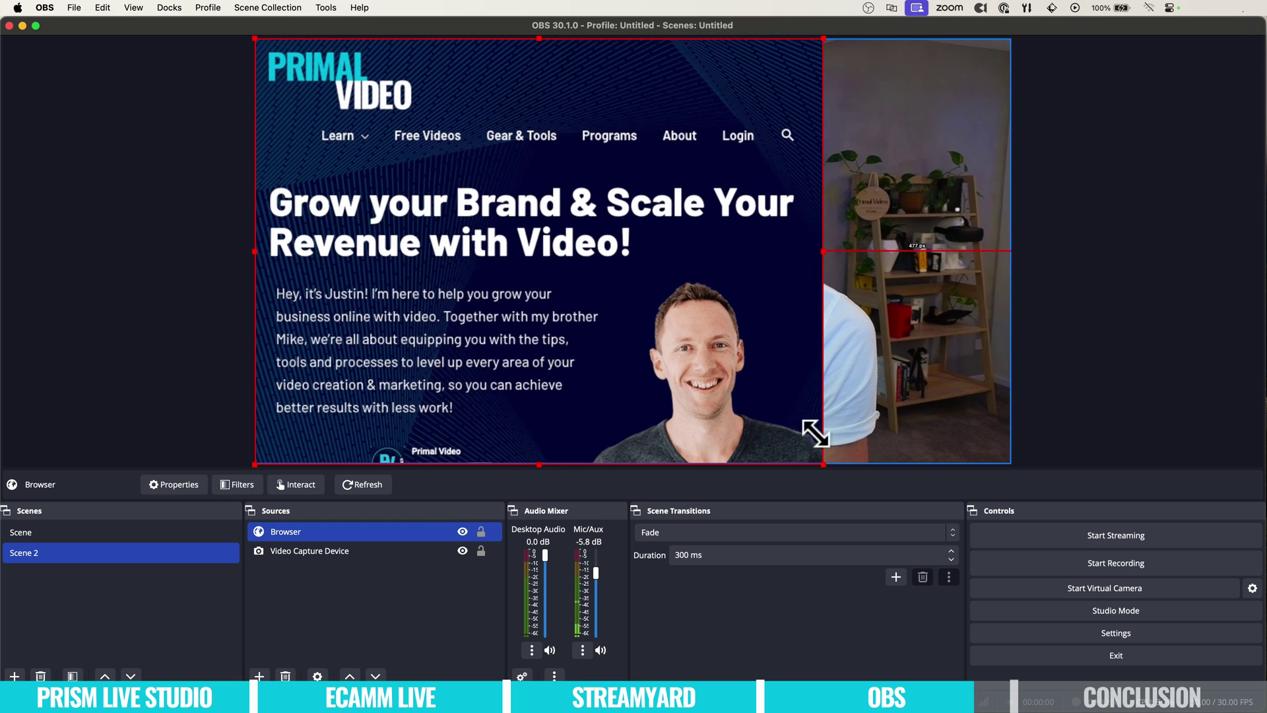
pyautogui.moveTo(557, 297); pyautogui.dragTo(608, 311)
# Shrink the webcam into the bottom-left corner and move the website to the right edge.
pyautogui.click(608, 311)
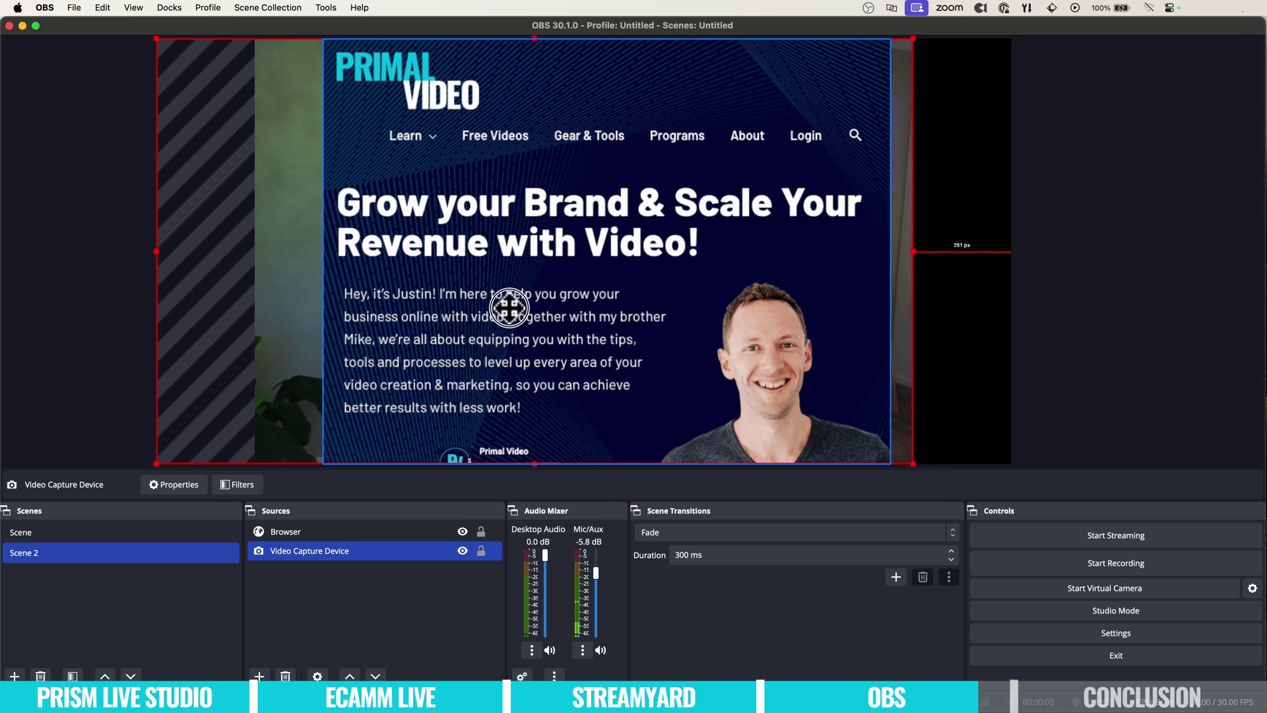
pyautogui.moveTo(1011, 36); pyautogui.dragTo(442, 358)
pyautogui.moveTo(528, 271); pyautogui.dragTo(647, 271)
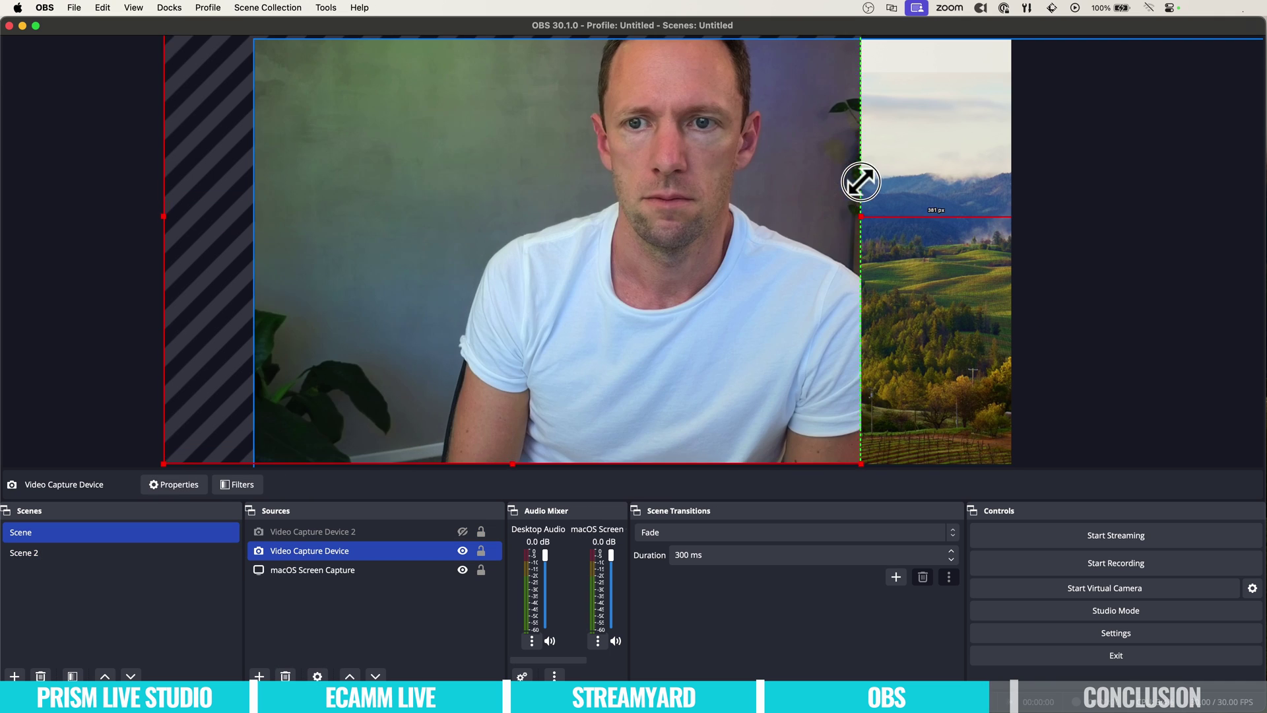
pyautogui.moveTo(857, 178); pyautogui.dragTo(1009, 218)
pyautogui.rightClick(382, 537)
pyautogui.click(394, 540)
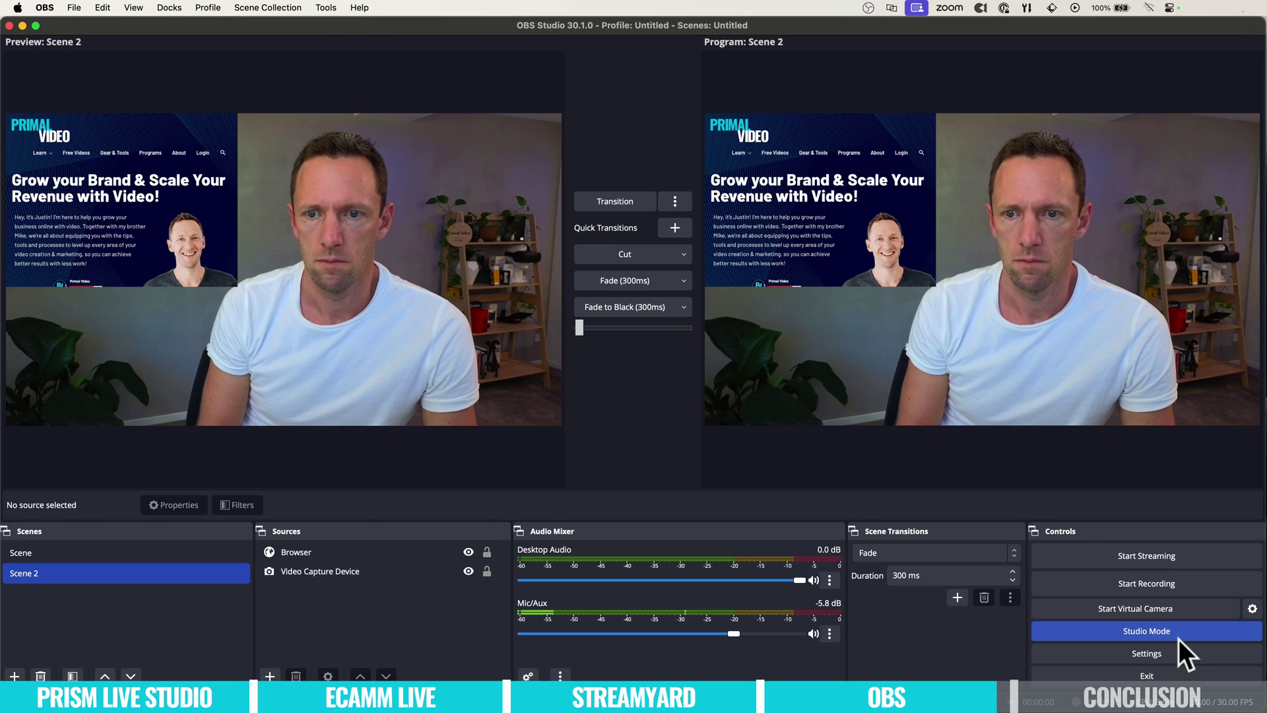
# Set the streaming service to YouTube in Settings.
pyautogui.click(1185, 654)
pyautogui.click(413, 162)
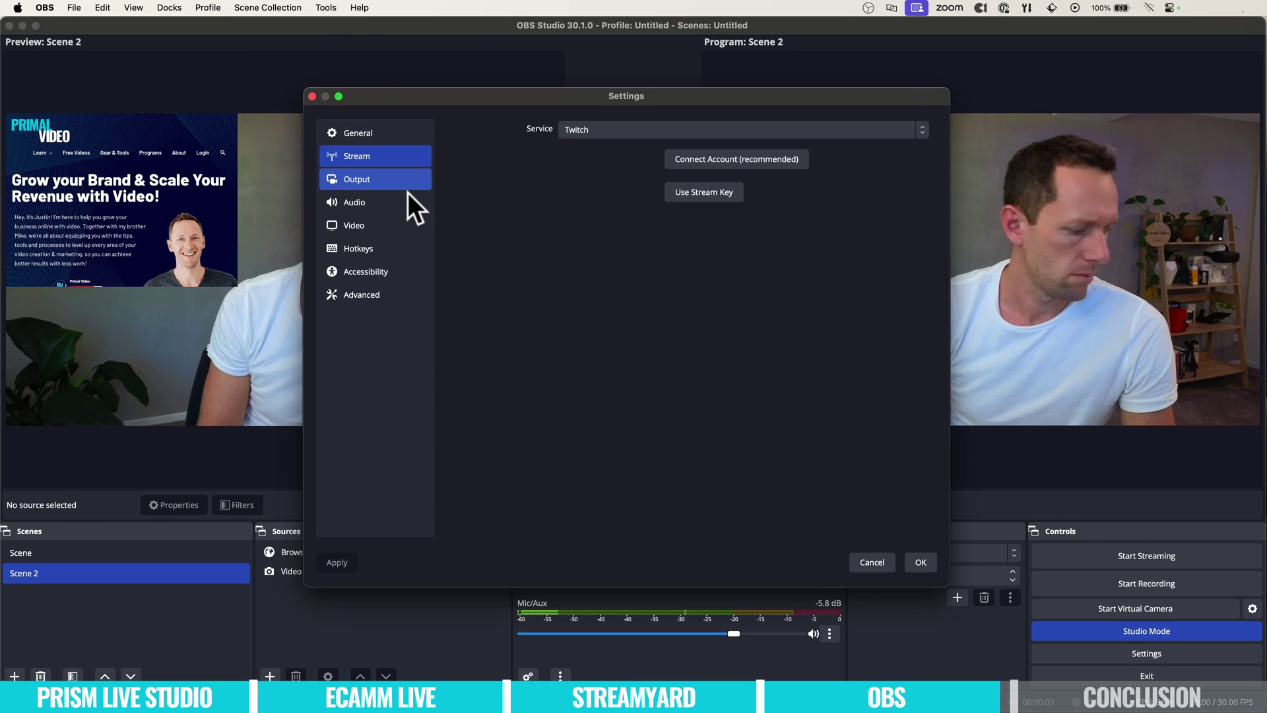
pyautogui.click(657, 129)
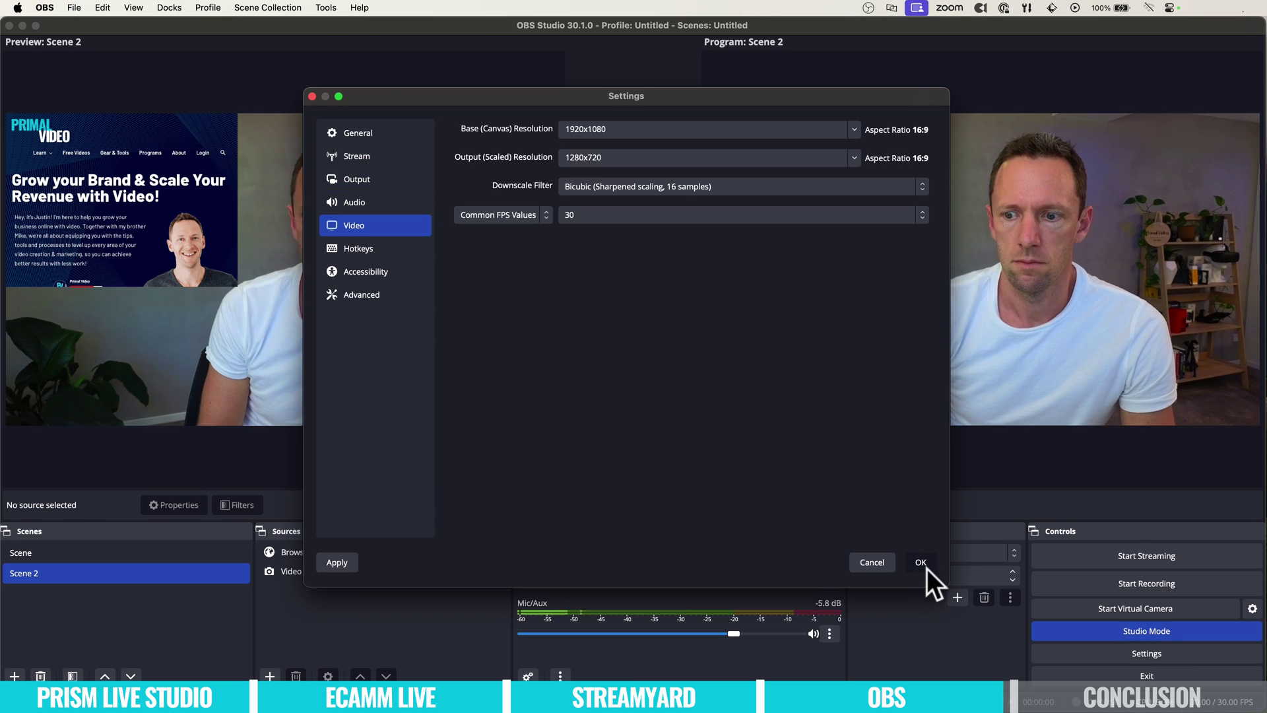
pyautogui.click(921, 562)
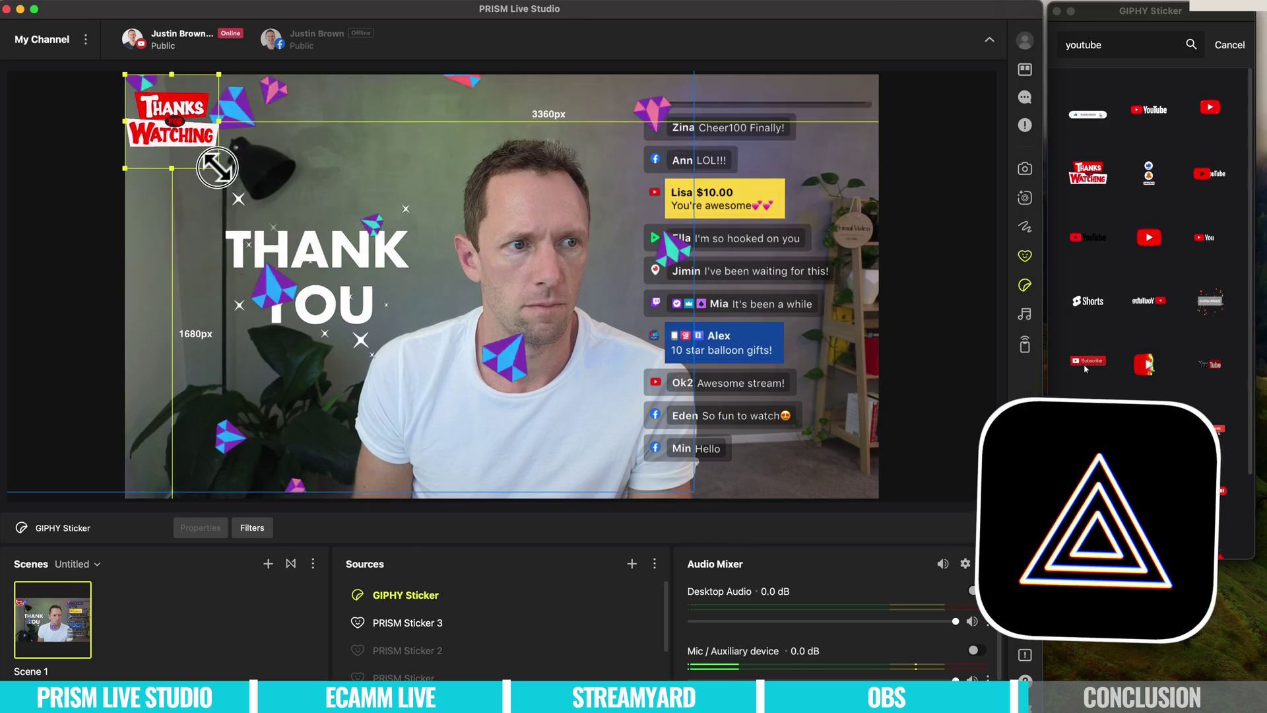
# Enlarge the THANKS FOR WATCHING sticker, then put the guest on stage beside the host.
pyautogui.moveTo(218, 167); pyautogui.dragTo(557, 325)
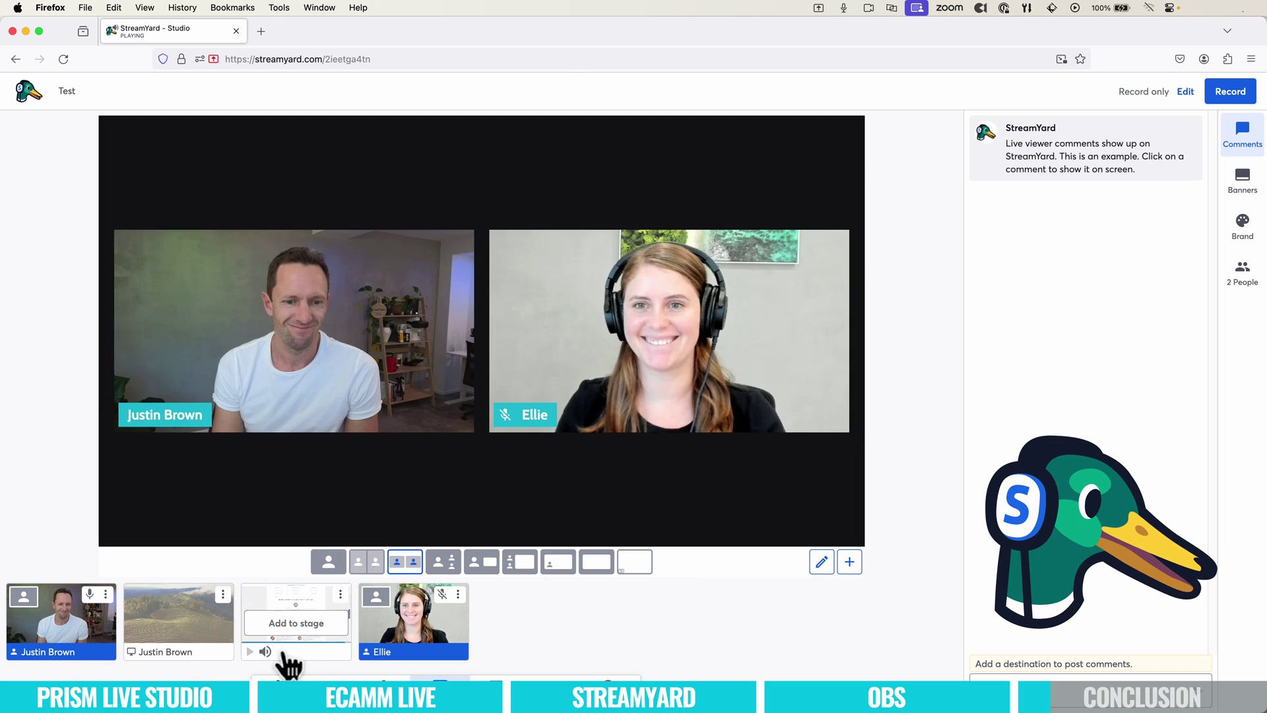
pyautogui.click(376, 596)
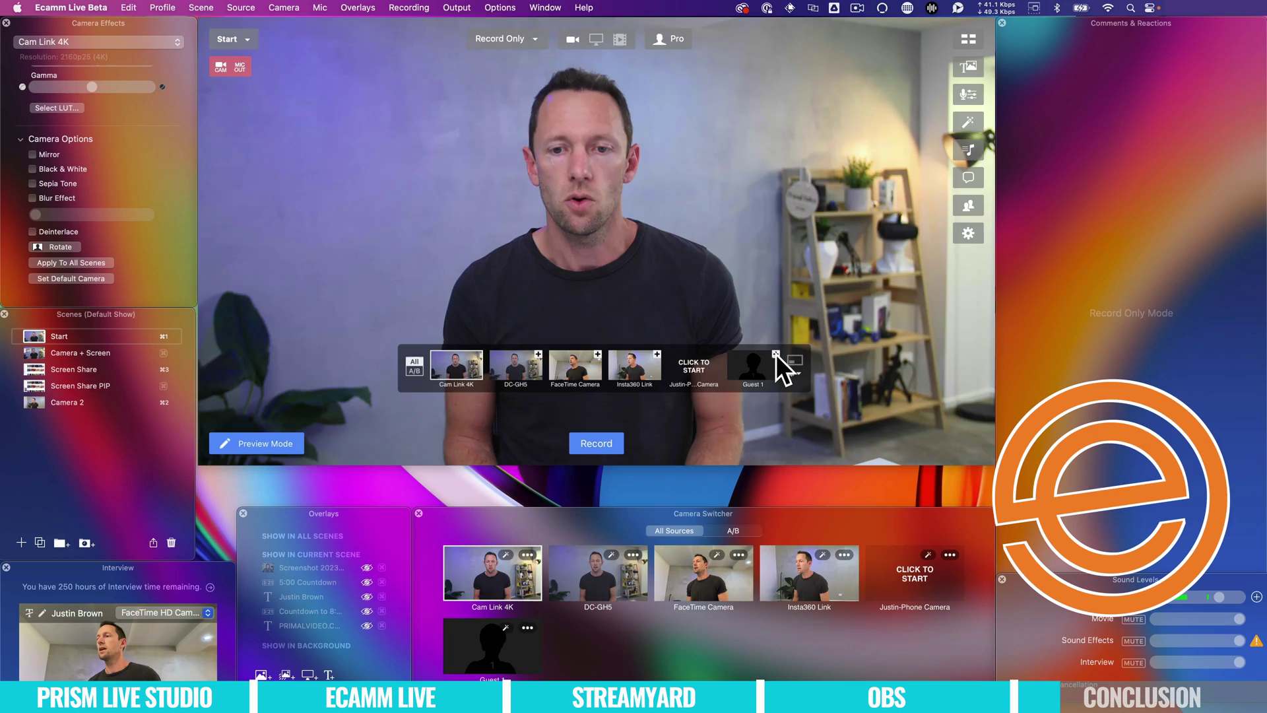
pyautogui.click(775, 357)
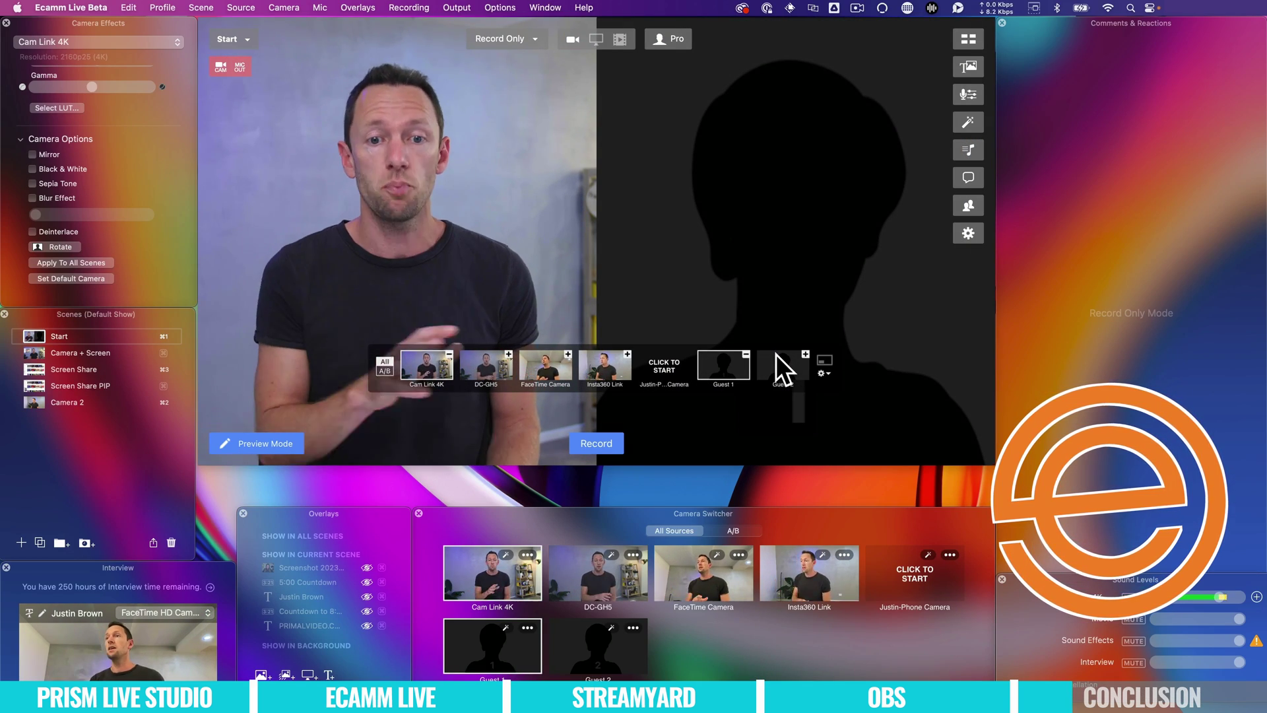
# Switch to the Screen Share PIP scene and add the Cam Link 4K camera beside the guest.
pyautogui.click(34, 385)
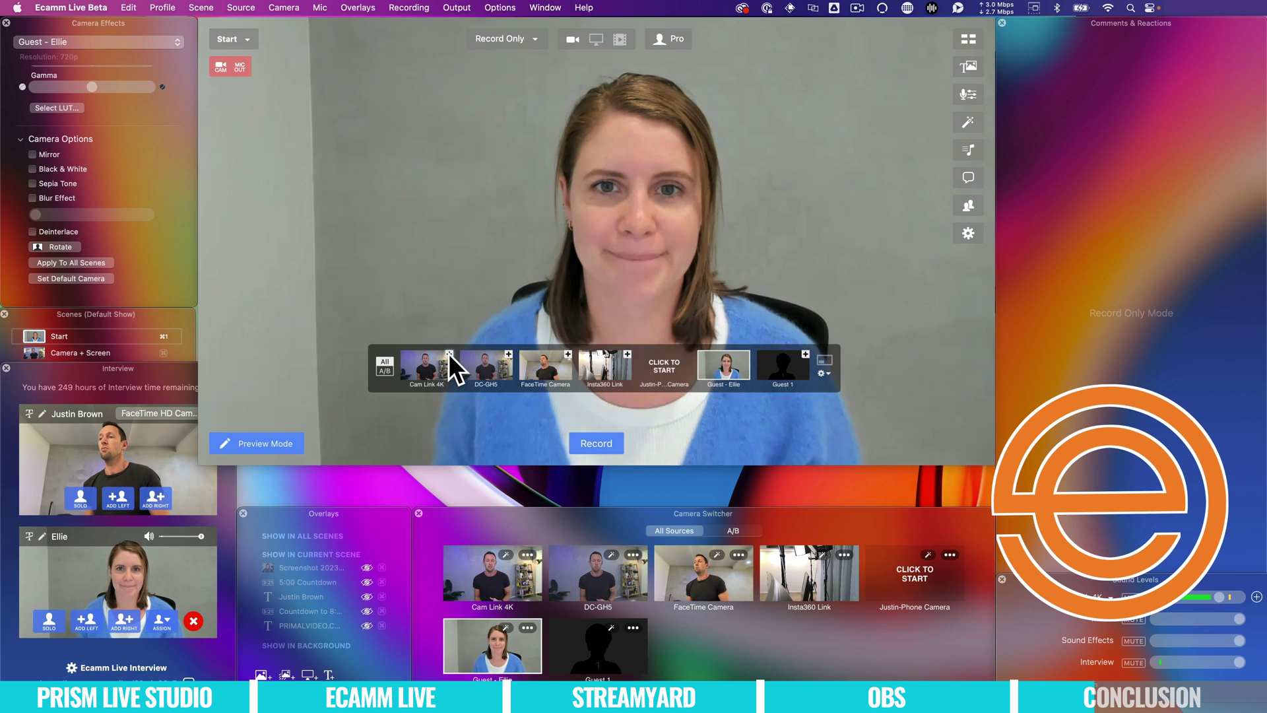
pyautogui.click(449, 353)
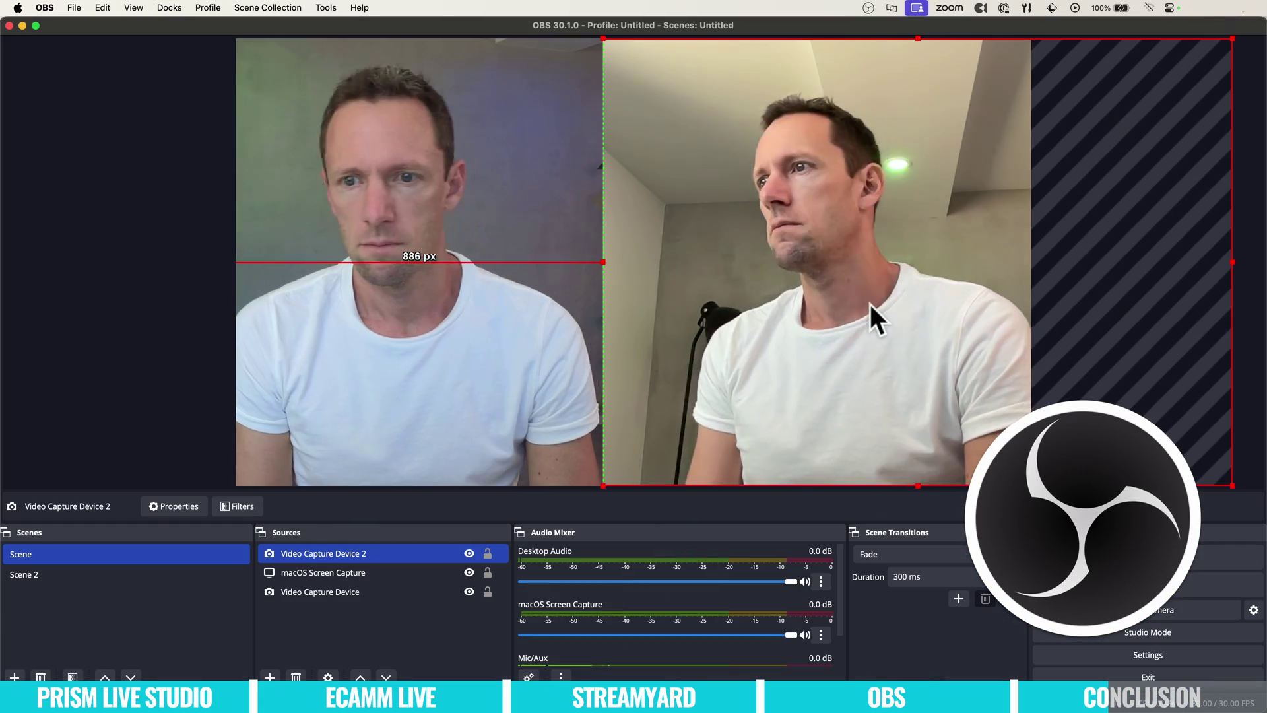
pyautogui.click(352, 623)
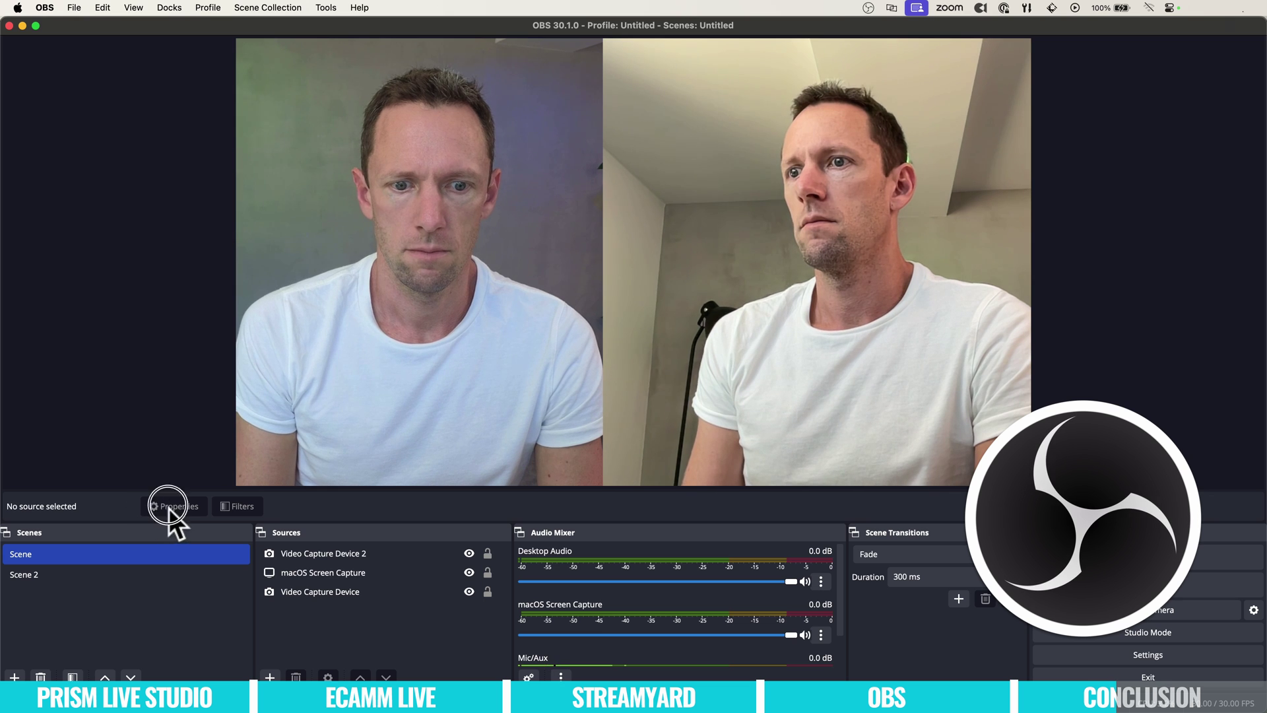
# Confirm the camera source keeps the Insta360 Link device at the High preset.
pyautogui.click(329, 596)
pyautogui.click(173, 514)
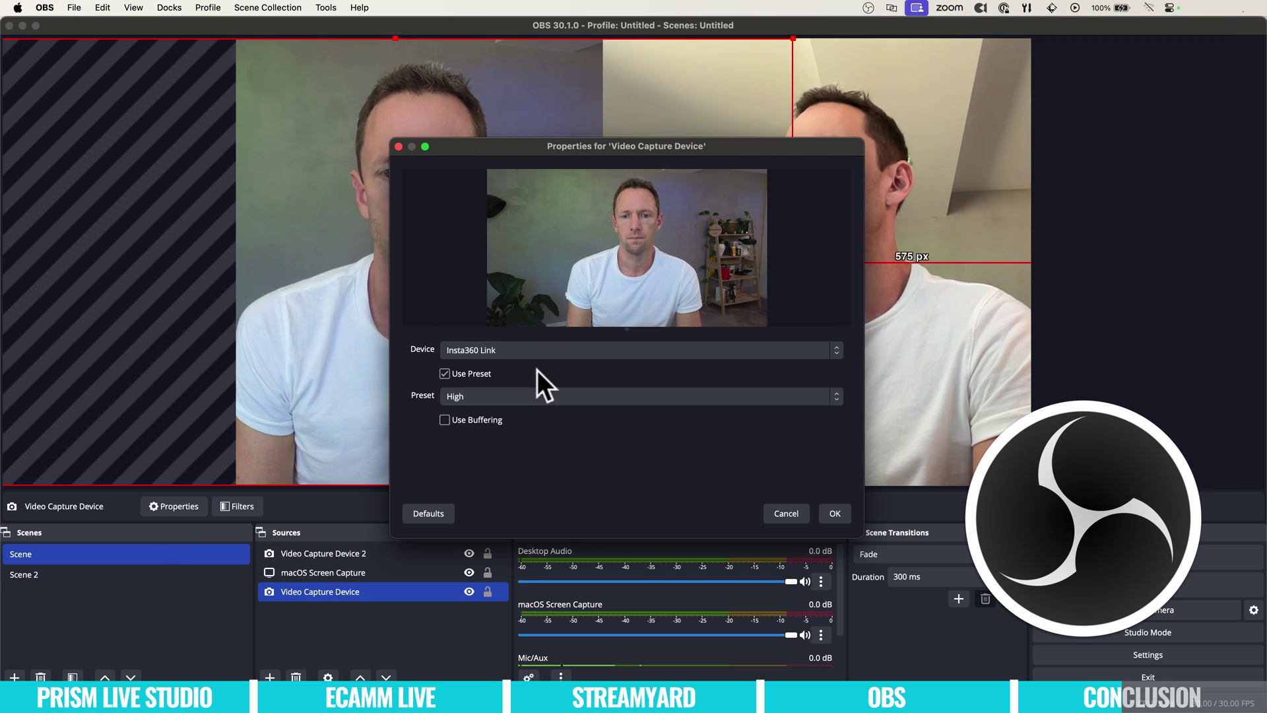
pyautogui.click(716, 352)
pyautogui.click(714, 351)
pyautogui.click(699, 394)
pyautogui.click(587, 388)
pyautogui.click(835, 513)
# Toggle Studio Mode on and off, ending in the single preview view.
pyautogui.click(1201, 633)
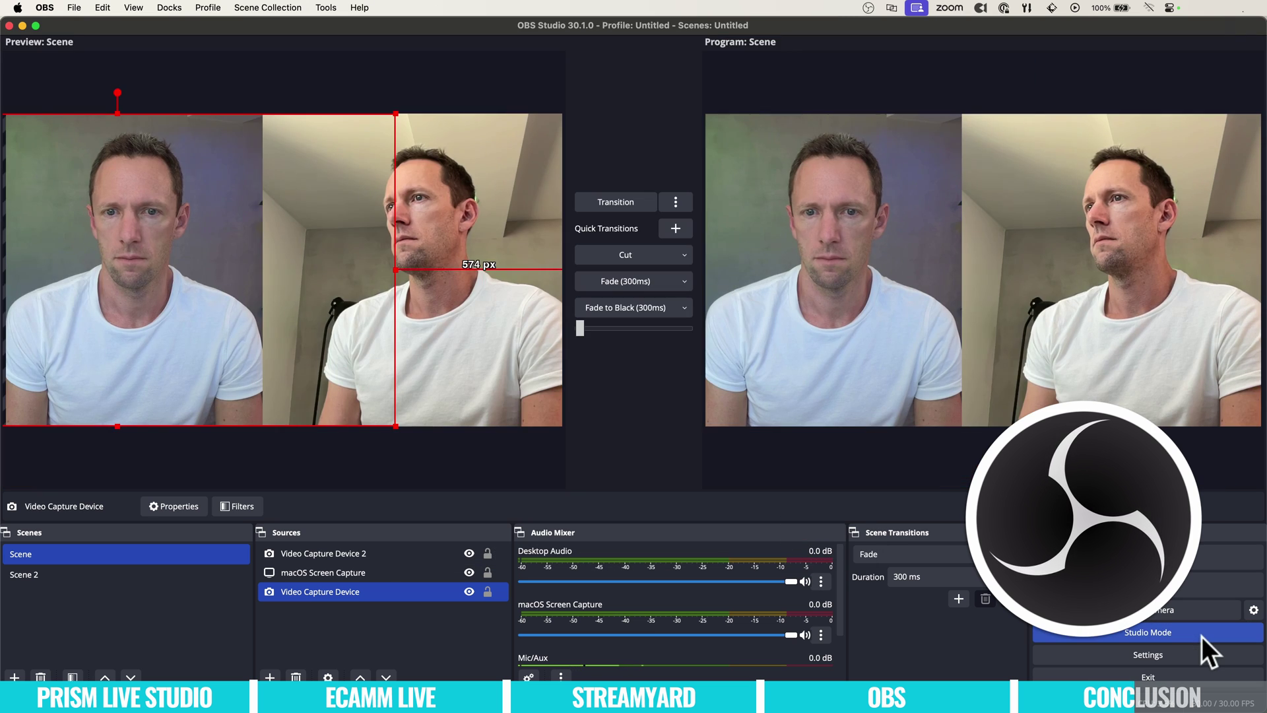
pyautogui.click(1201, 636)
pyautogui.click(1201, 636)
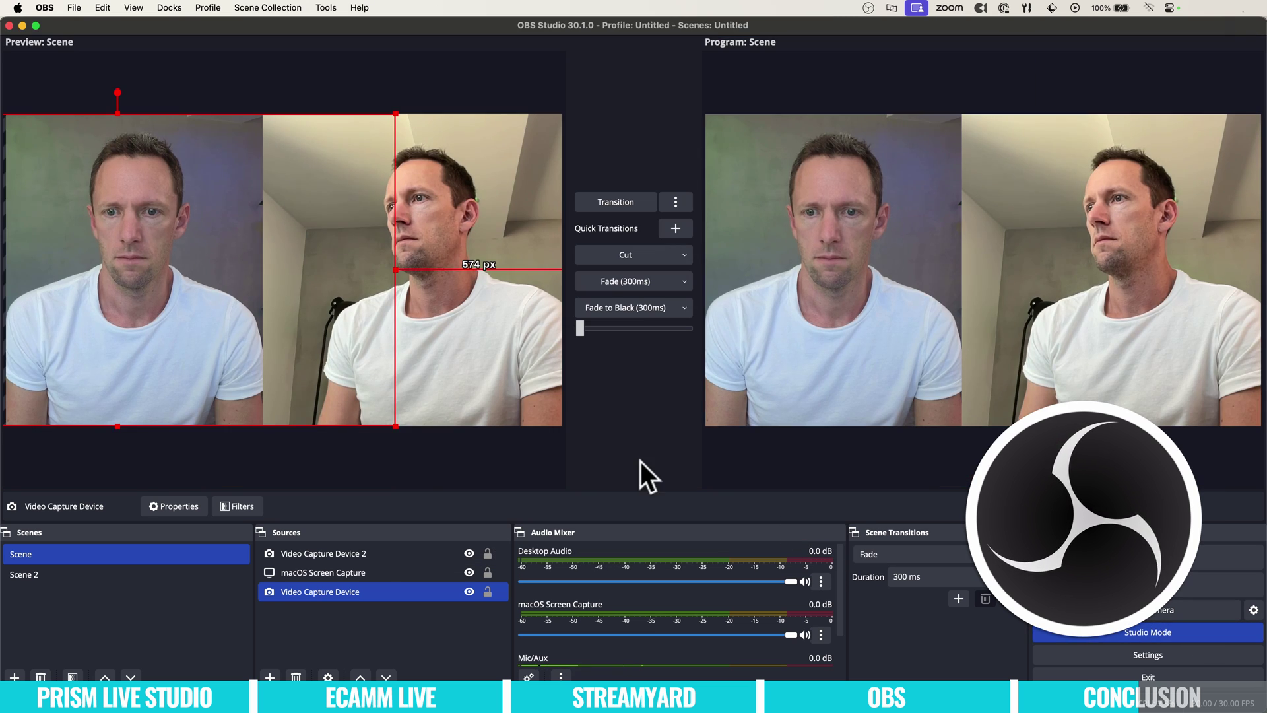
pyautogui.click(639, 462)
pyautogui.click(1194, 632)
# Review the Audio, Output and Video pages of the OBS settings.
pyautogui.click(1181, 652)
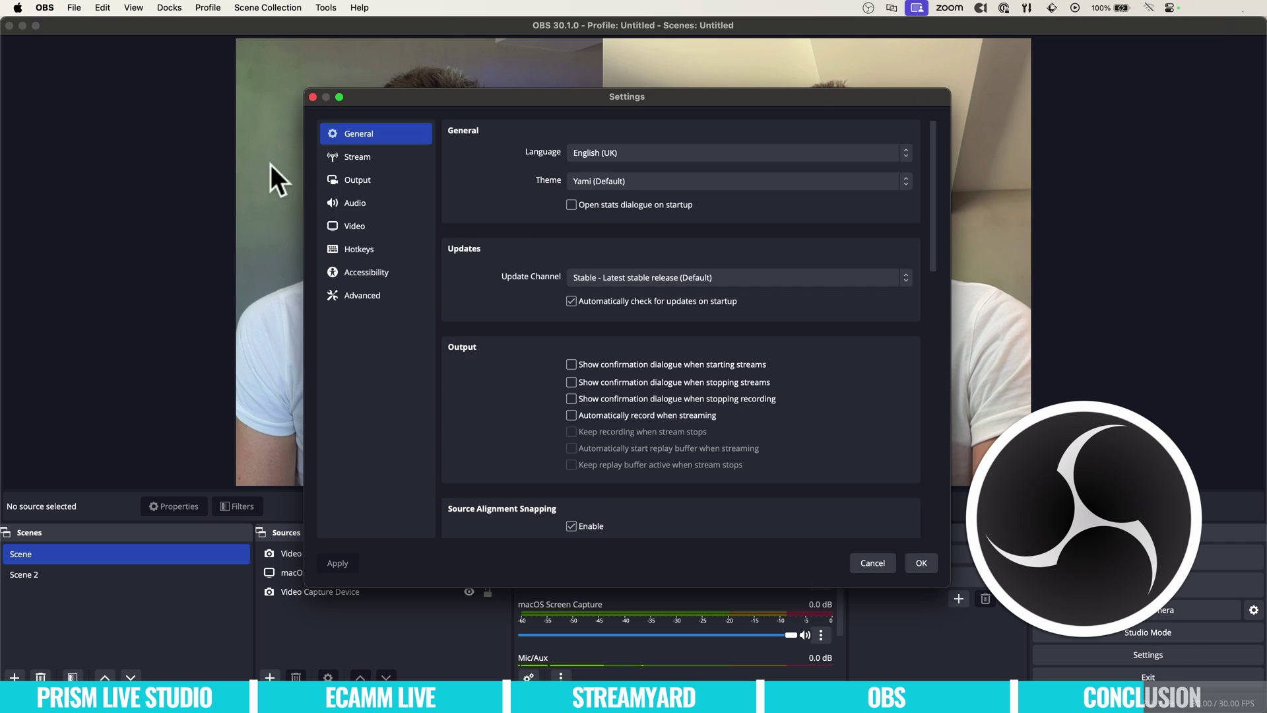
pyautogui.click(340, 199)
pyautogui.click(337, 183)
pyautogui.click(340, 229)
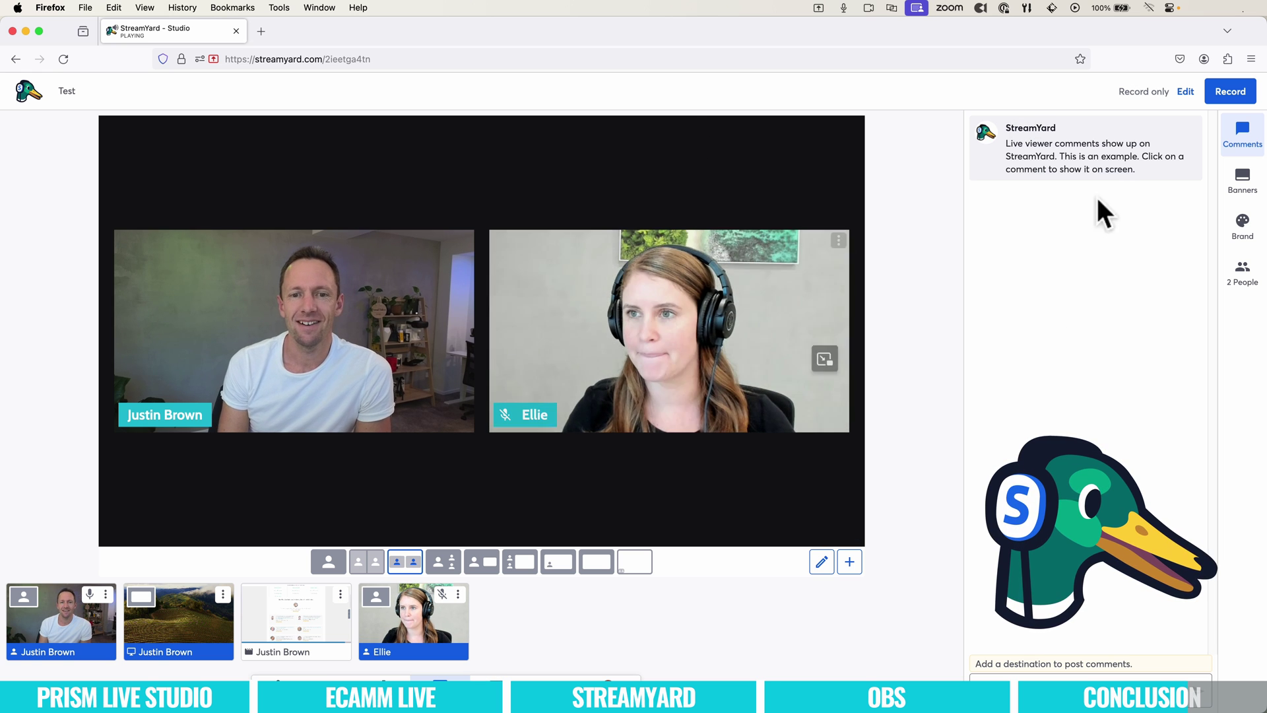
pyautogui.click(1092, 173)
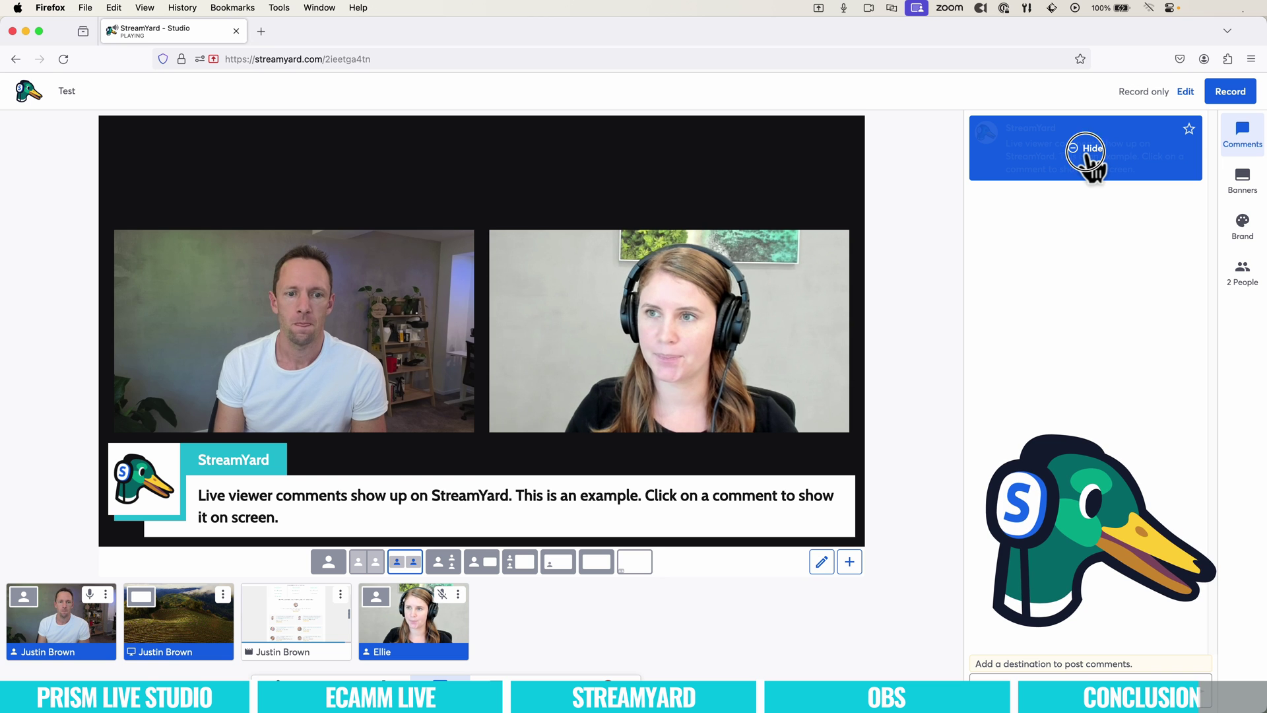
pyautogui.click(1092, 149)
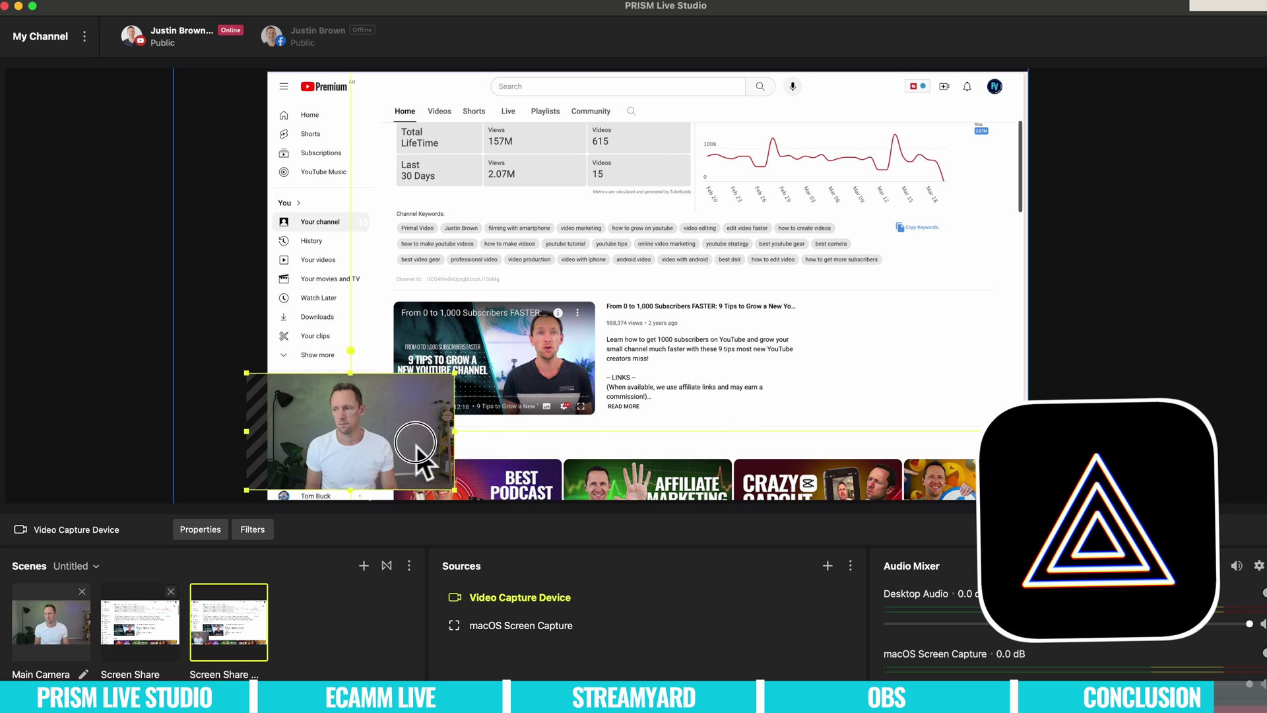
# Move the webcam Video Capture Device inset slightly up in the lower left of the Screen Share scene.
pyautogui.moveTo(416, 443); pyautogui.dragTo(418, 431)
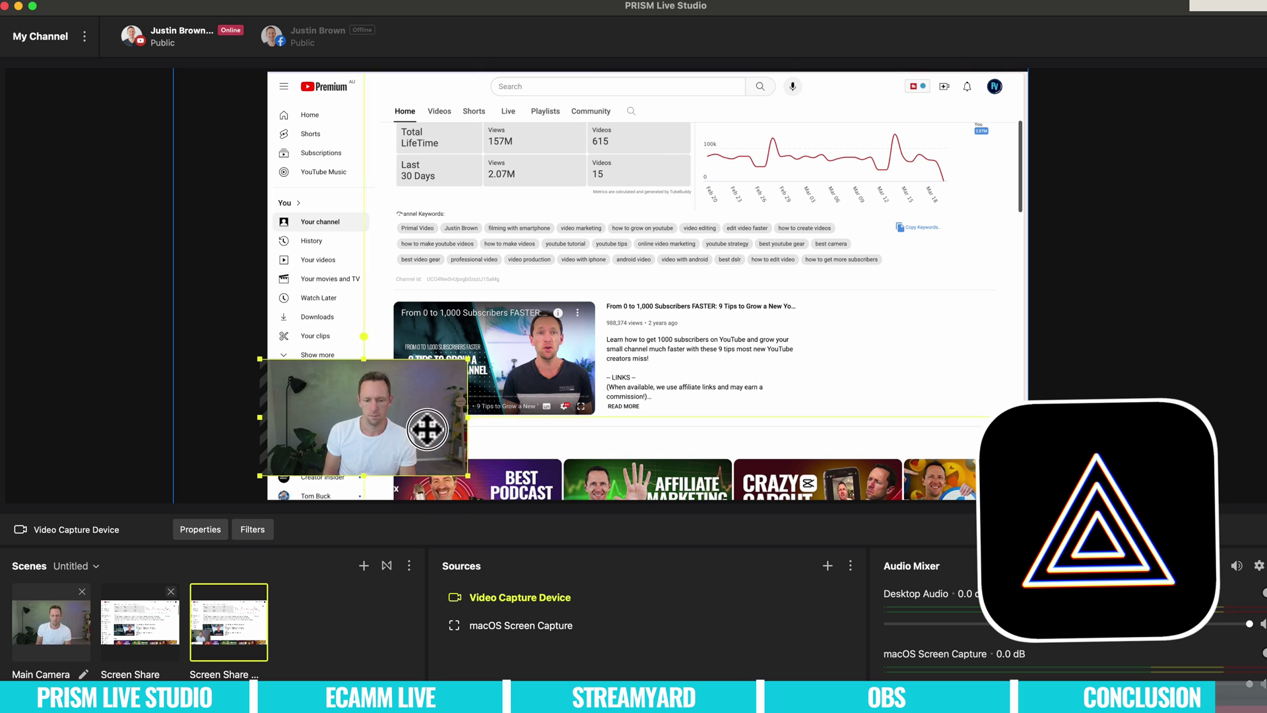